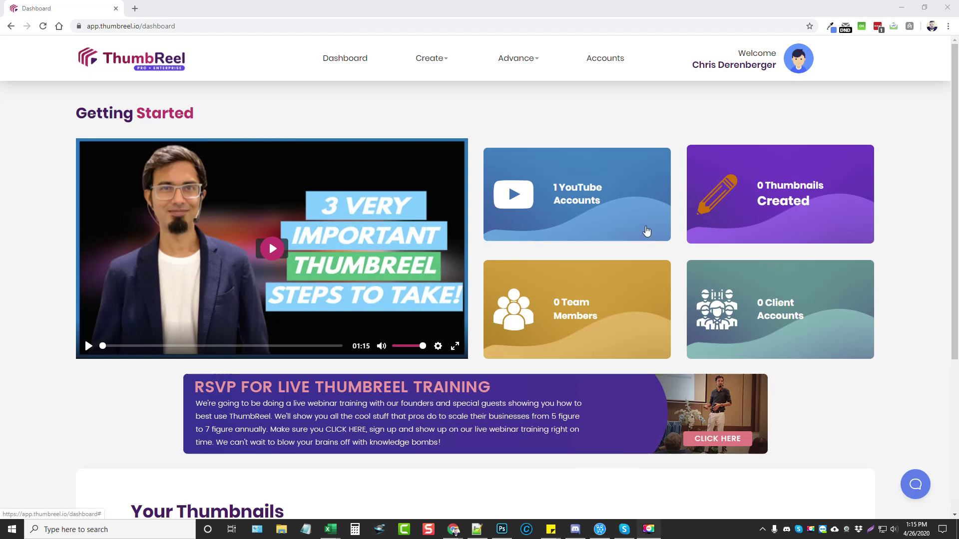
Check the connected YouTube accounts, close that window, and look over the list of advanced tools
{"action": "left_click", "coordinate": [605, 60]}
{"action": "mouse_move", "coordinate": [422, 160]}
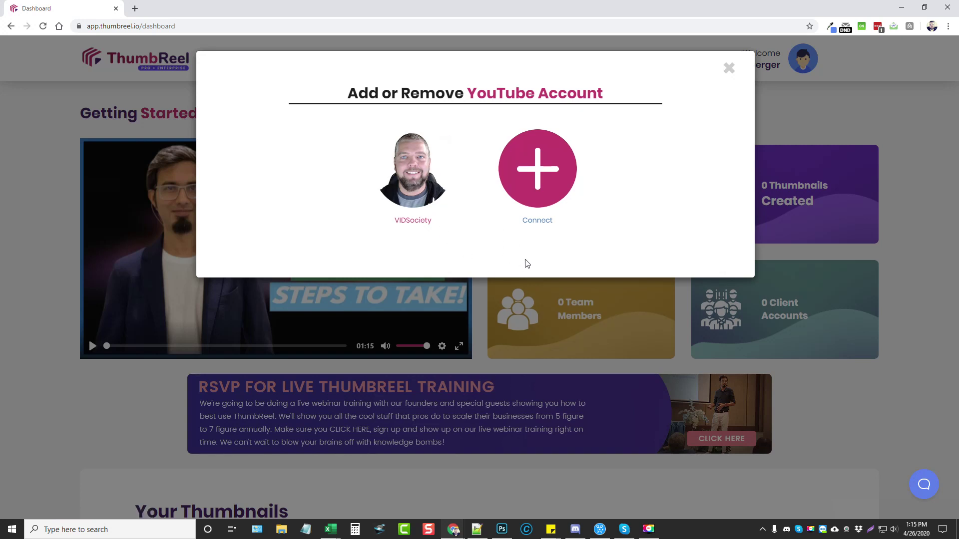
{"action": "left_click", "coordinate": [729, 68]}
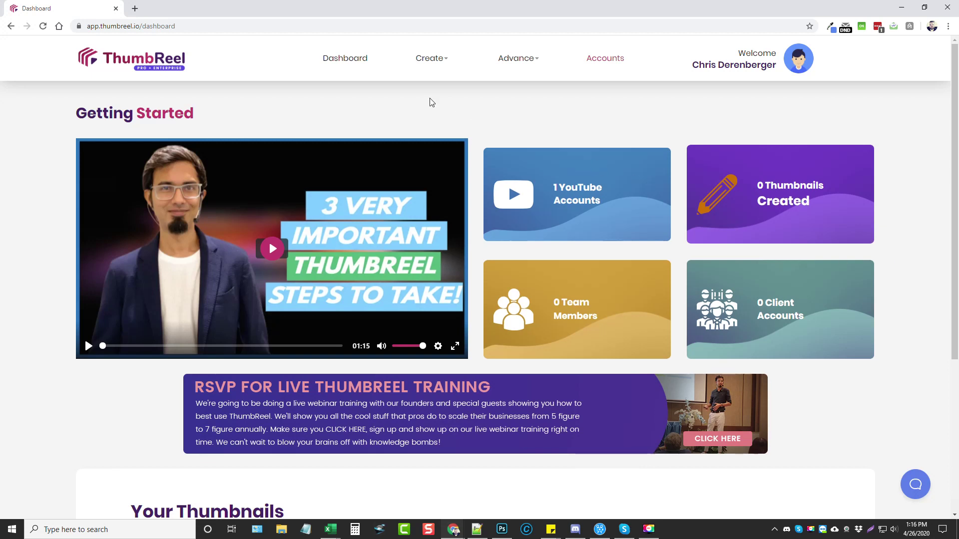
{"action": "left_click", "coordinate": [532, 63]}
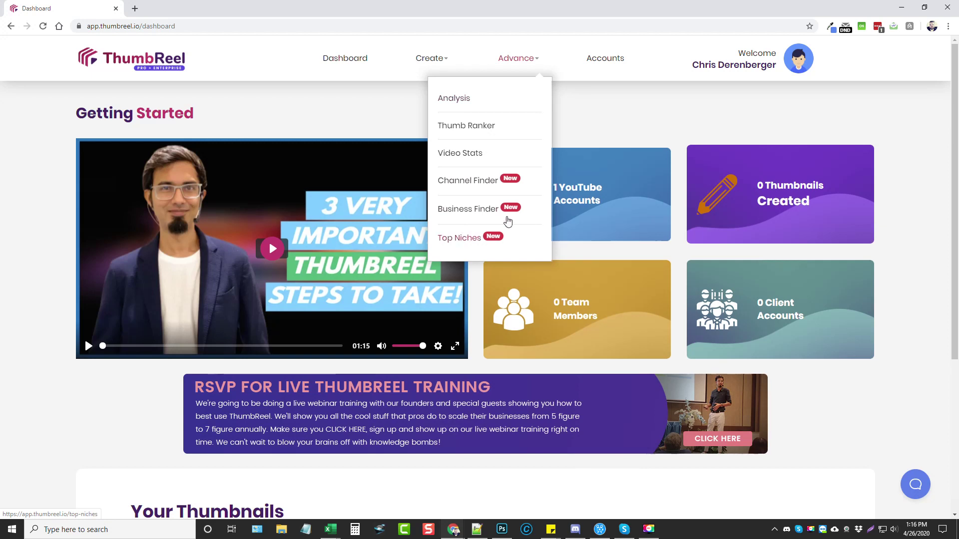
Open the thumbnail template gallery and browse its designs, loading more templates twice
{"action": "mouse_move", "coordinate": [428, 73]}
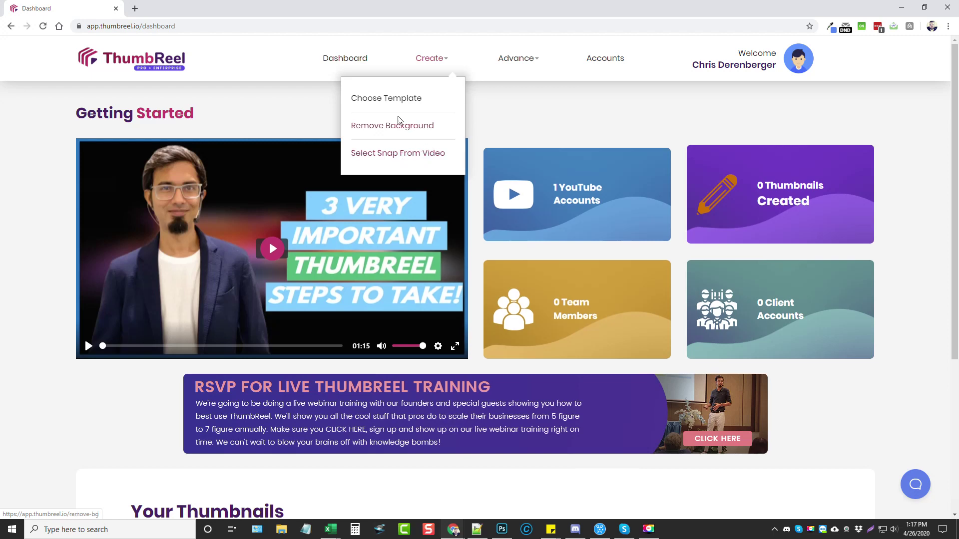
{"action": "left_click", "coordinate": [402, 99]}
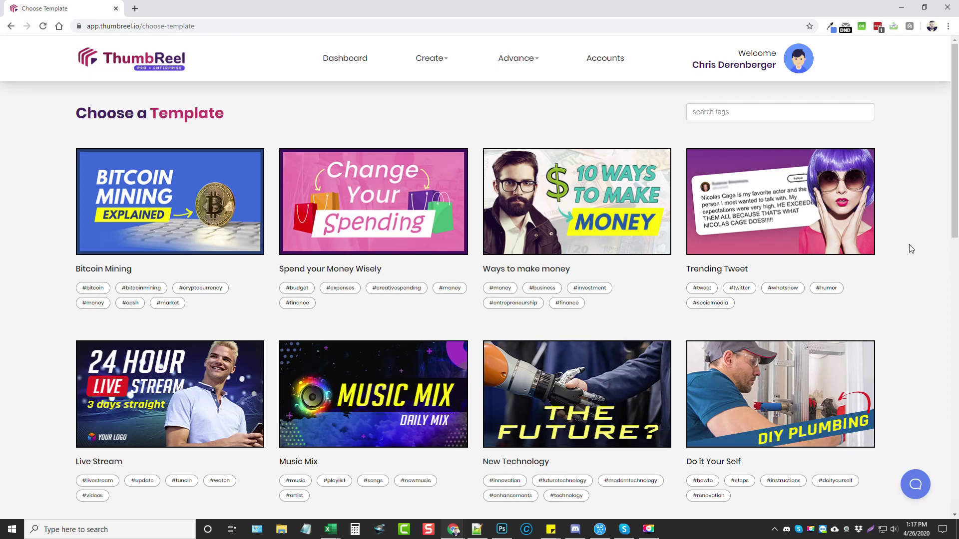
{"action": "scroll", "coordinate": [911, 248], "scroll_direction": "down", "scroll_amount": 13}
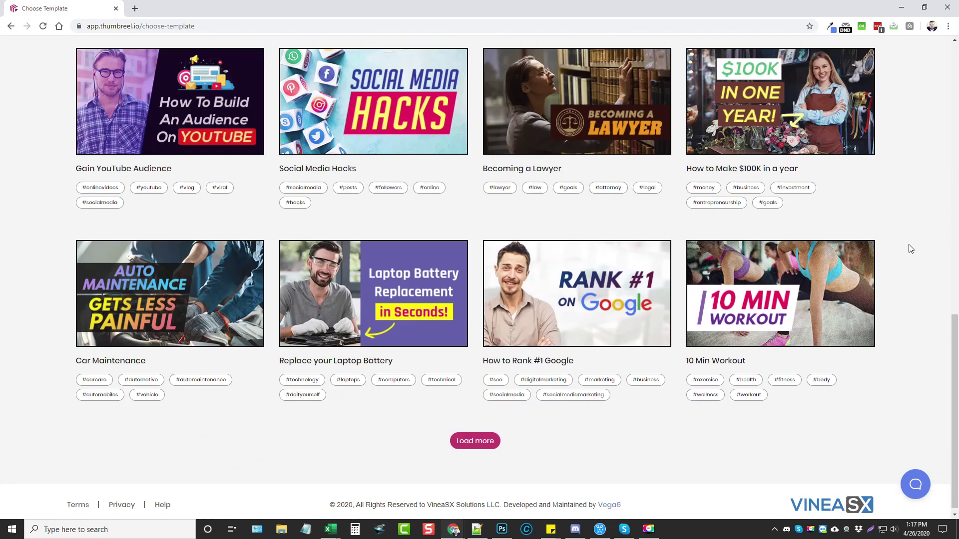
{"action": "left_click", "coordinate": [482, 435]}
{"action": "scroll", "coordinate": [481, 374], "scroll_direction": "down", "scroll_amount": 17}
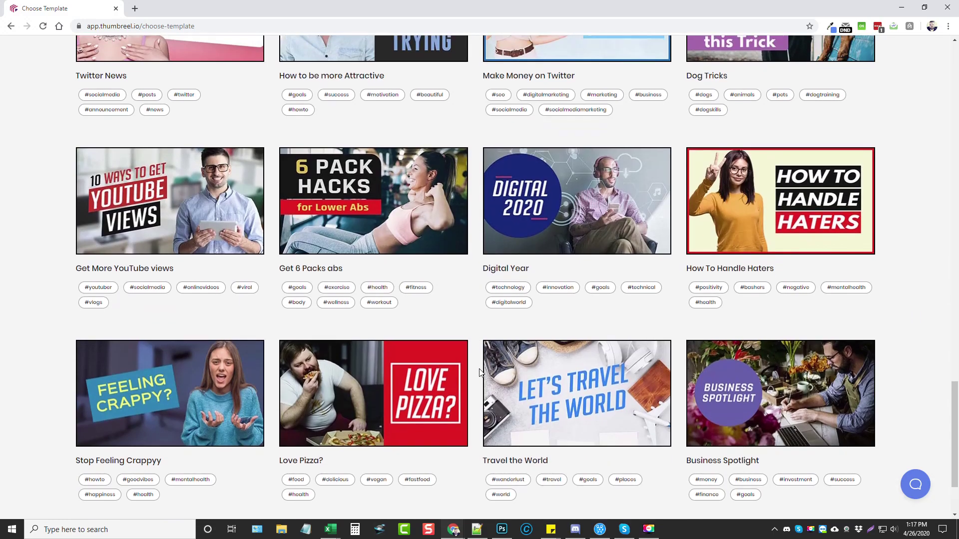
{"action": "scroll", "coordinate": [480, 372], "scroll_direction": "down", "scroll_amount": 2}
{"action": "left_click", "coordinate": [473, 434]}
{"action": "scroll", "coordinate": [477, 394], "scroll_direction": "down", "scroll_amount": 5}
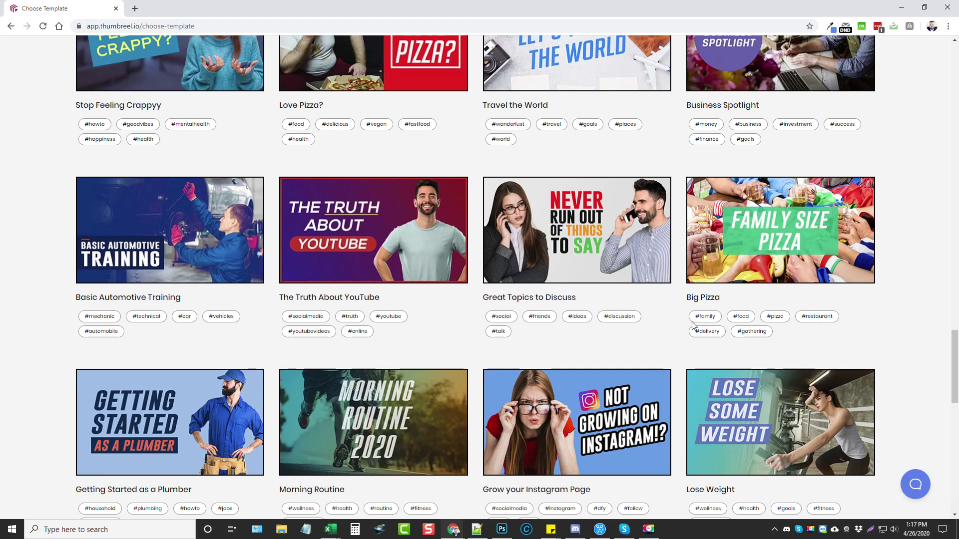
{"action": "scroll", "coordinate": [589, 255], "scroll_direction": "up", "scroll_amount": 20}
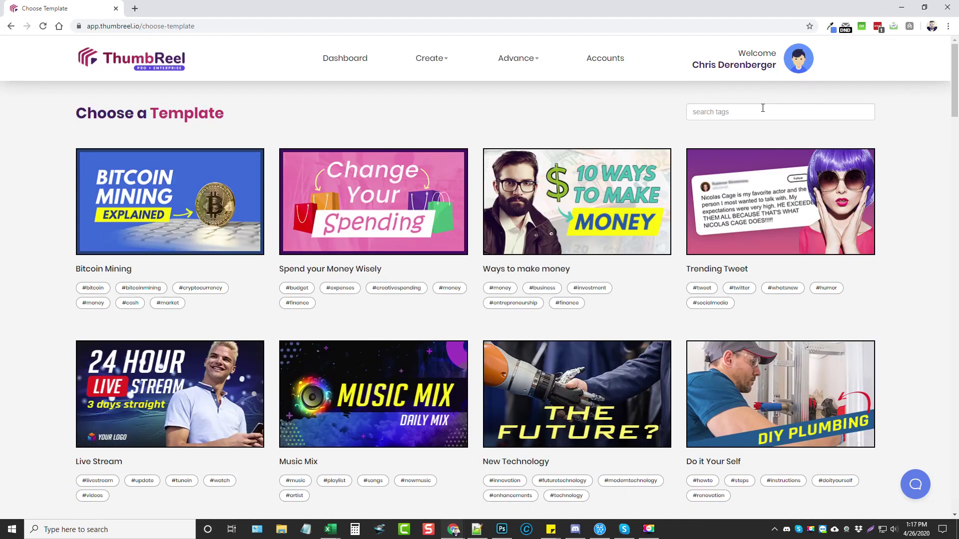
Examine the rest of the template gallery, loading two further batches of designs, and return to its beginning
{"action": "left_click", "coordinate": [763, 108]}
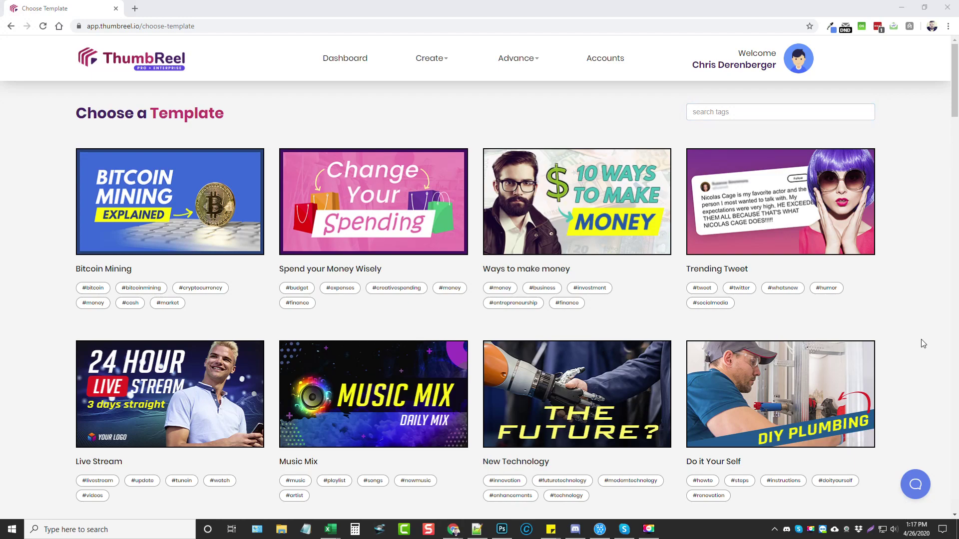
{"action": "scroll", "coordinate": [918, 339], "scroll_direction": "down", "scroll_amount": 15}
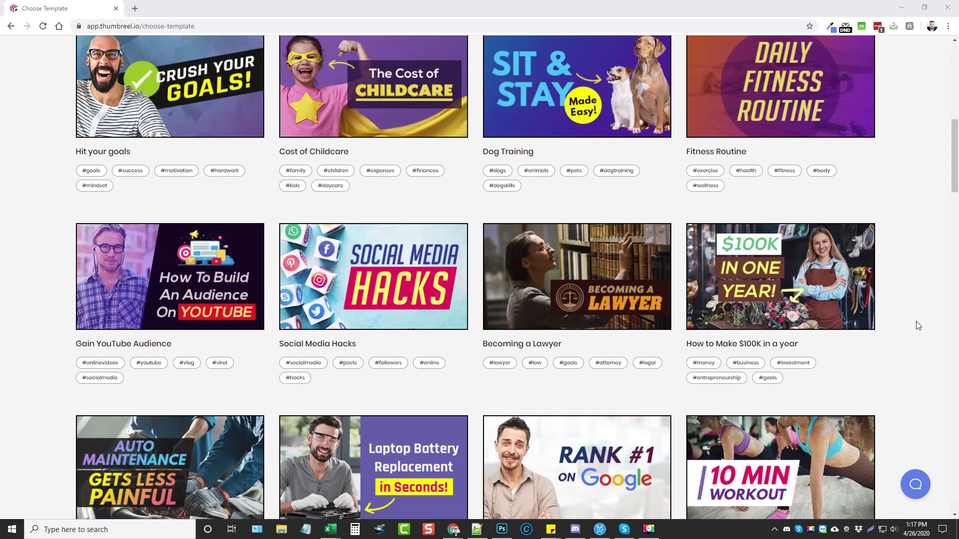
{"action": "scroll", "coordinate": [917, 325], "scroll_direction": "down", "scroll_amount": 7}
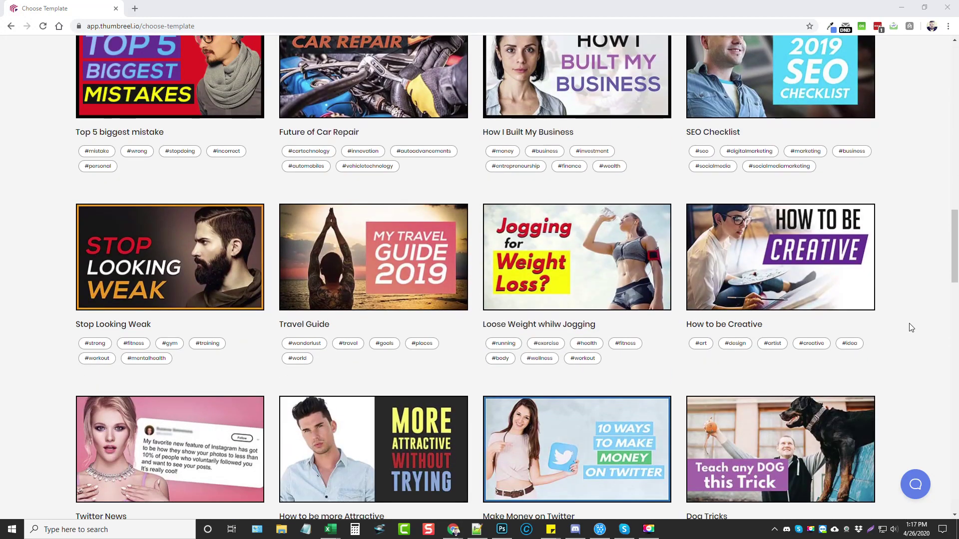
{"action": "scroll", "coordinate": [913, 322], "scroll_direction": "down", "scroll_amount": 3}
{"action": "scroll", "coordinate": [910, 327], "scroll_direction": "down", "scroll_amount": 11}
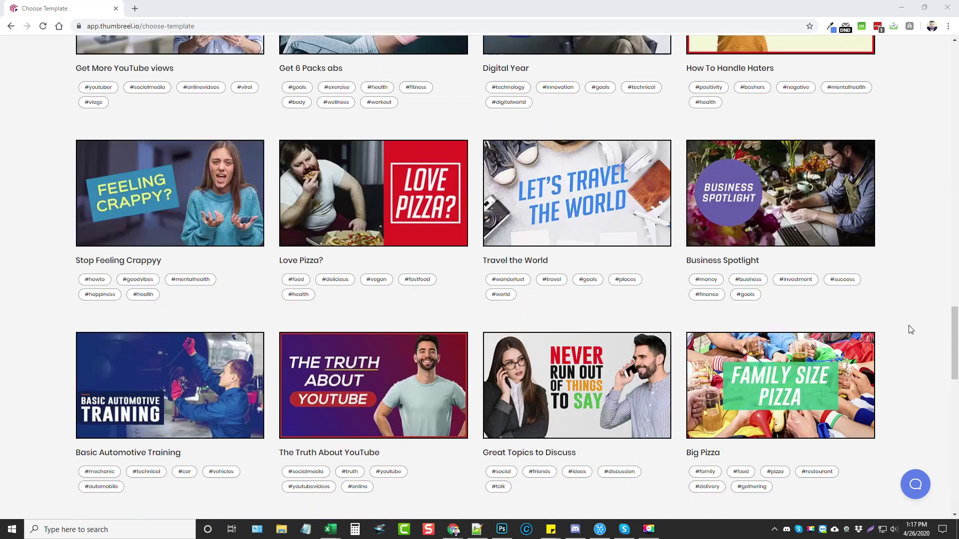
{"action": "scroll", "coordinate": [904, 340], "scroll_direction": "down", "scroll_amount": 12}
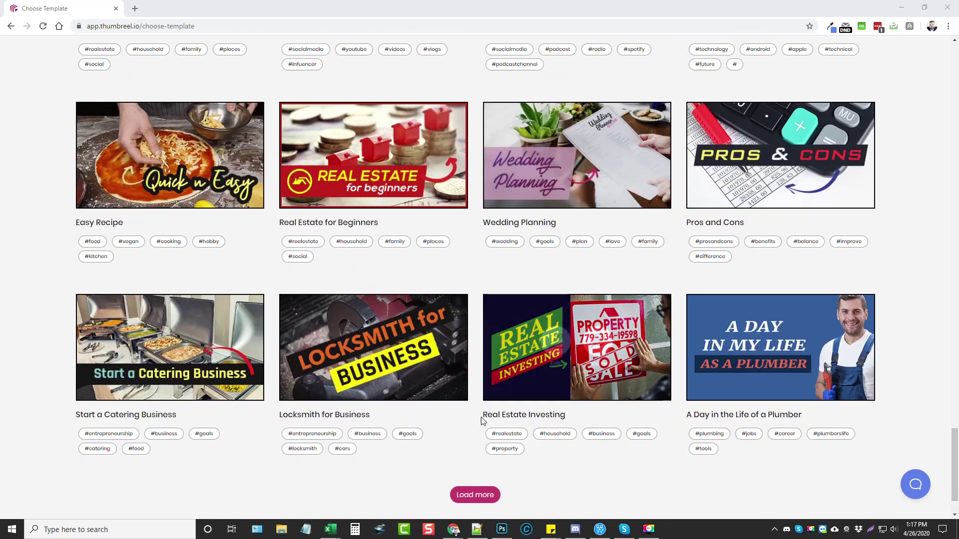
{"action": "left_click", "coordinate": [477, 494]}
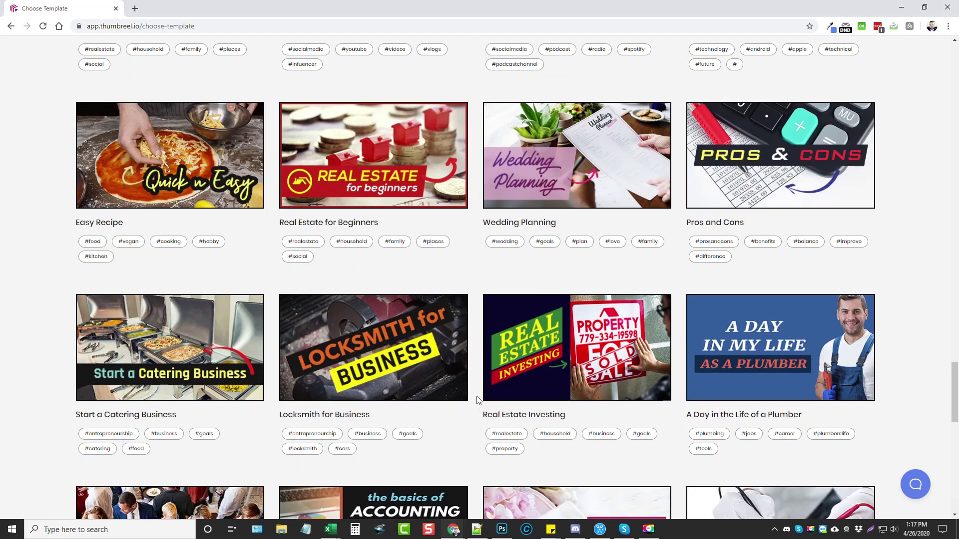
{"action": "scroll", "coordinate": [480, 395], "scroll_direction": "down", "scroll_amount": 2}
{"action": "scroll", "coordinate": [479, 390], "scroll_direction": "down", "scroll_amount": 8}
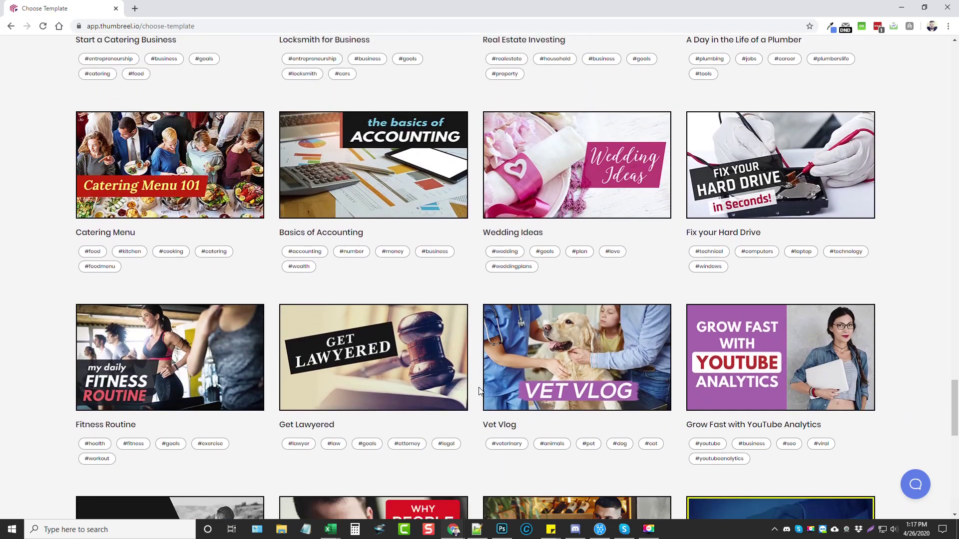
{"action": "scroll", "coordinate": [478, 390], "scroll_direction": "down", "scroll_amount": 10}
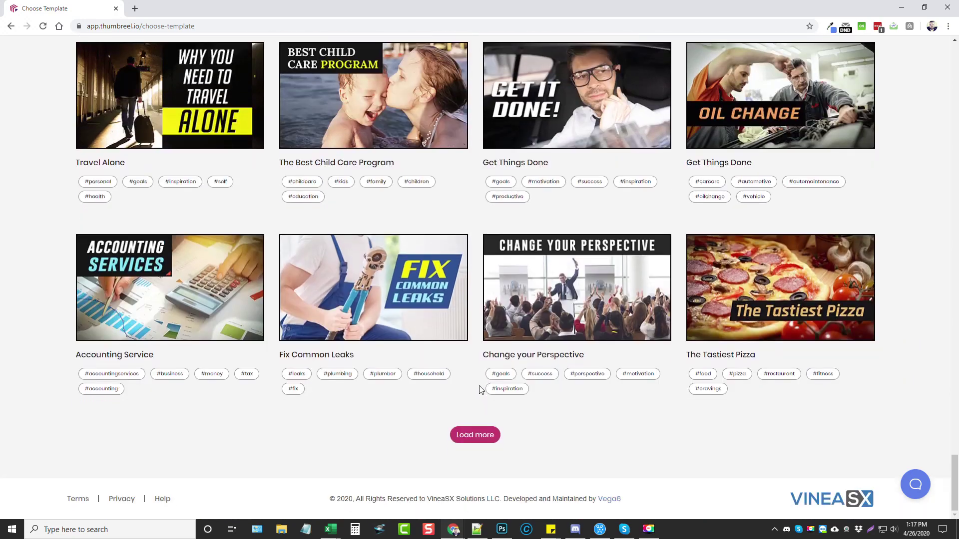
{"action": "left_click", "coordinate": [477, 435]}
{"action": "scroll", "coordinate": [475, 391], "scroll_direction": "down", "scroll_amount": 5}
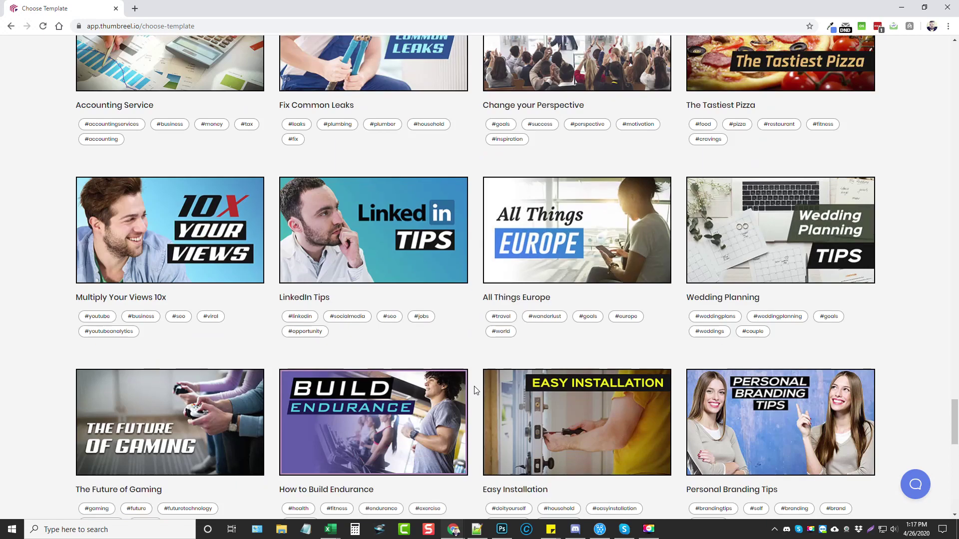
{"action": "scroll", "coordinate": [472, 372], "scroll_direction": "down", "scroll_amount": 3}
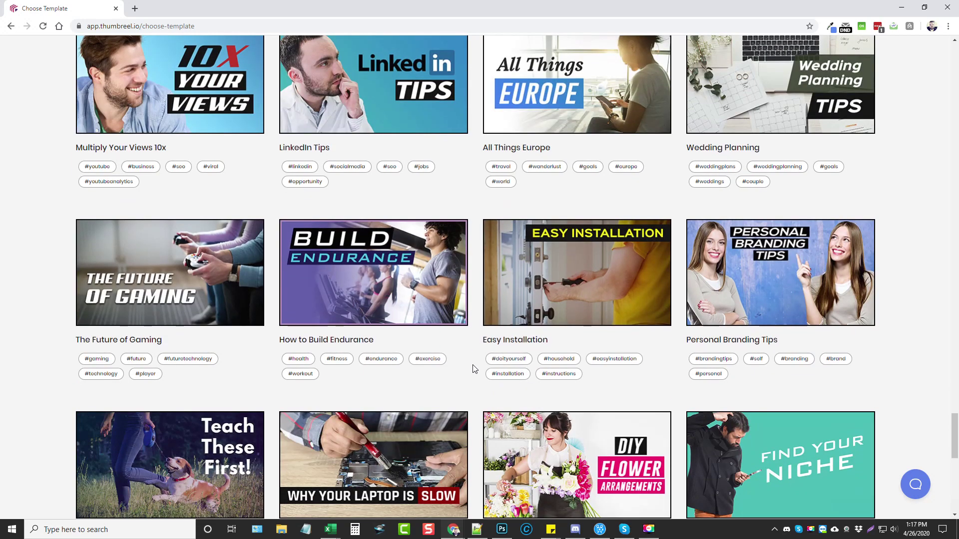
{"action": "scroll", "coordinate": [474, 368], "scroll_direction": "down", "scroll_amount": 4}
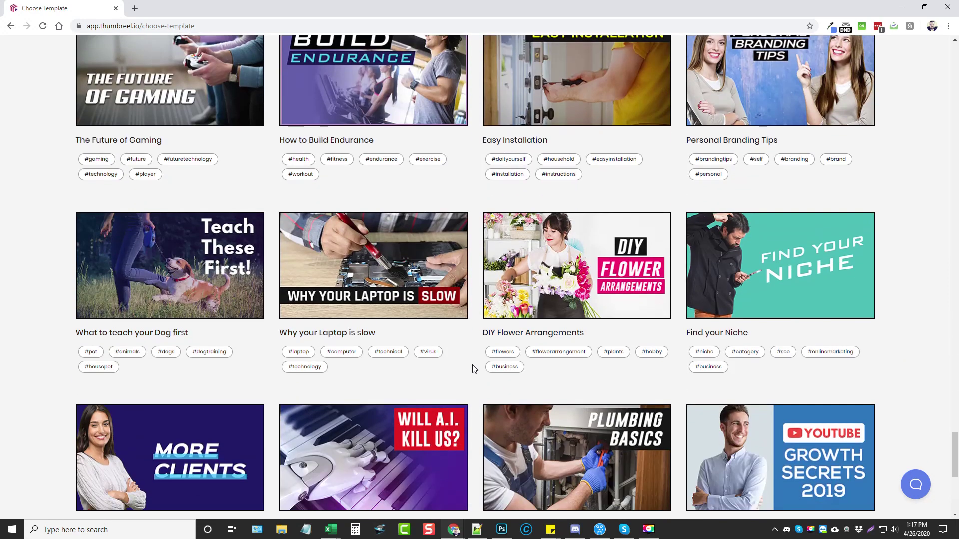
{"action": "scroll", "coordinate": [472, 365], "scroll_direction": "up", "scroll_amount": 20}
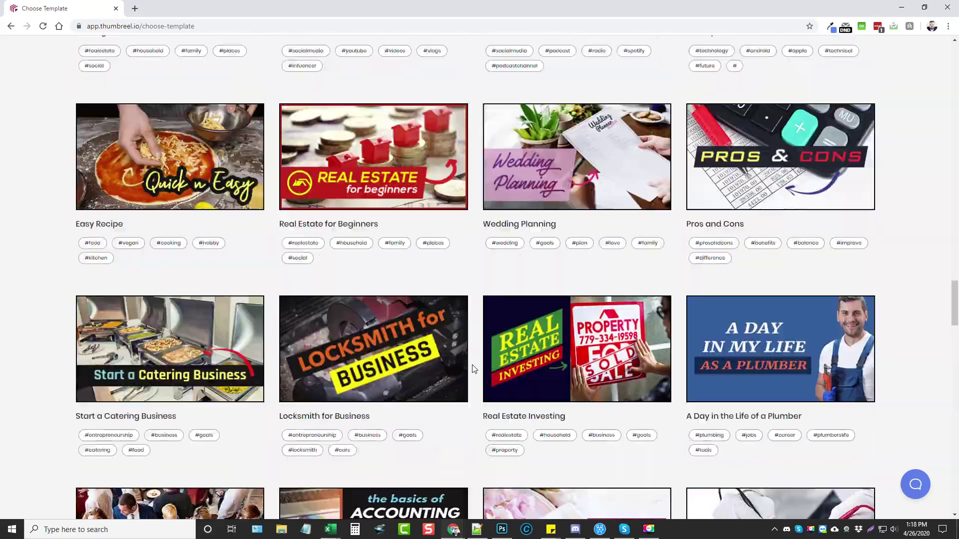
{"action": "scroll", "coordinate": [472, 369], "scroll_direction": "up", "scroll_amount": 20}
{"action": "scroll", "coordinate": [466, 378], "scroll_direction": "up", "scroll_amount": 15}
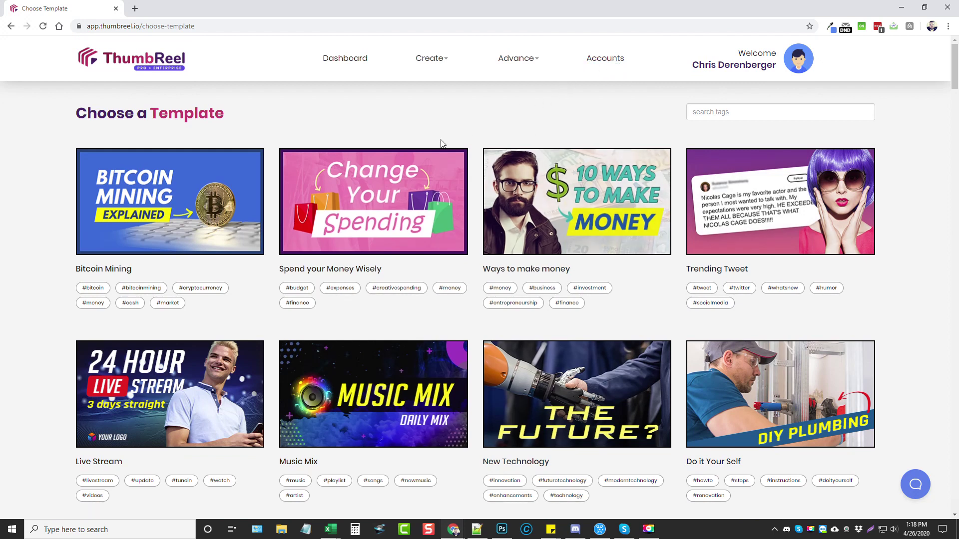
Filter the templates by the tag "money" and open the "Ways to make money" template for editing
{"action": "left_click", "coordinate": [731, 115]}
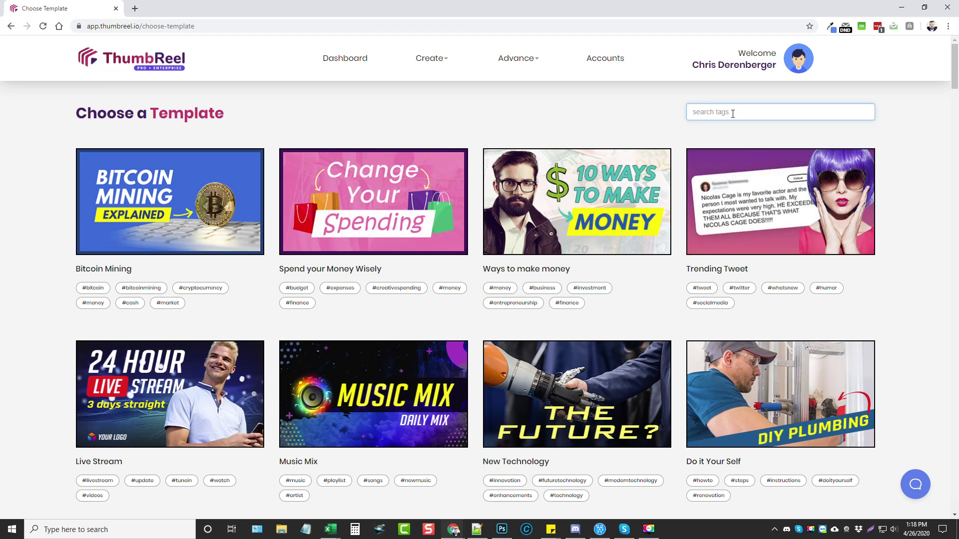
{"action": "type", "text": "money"}
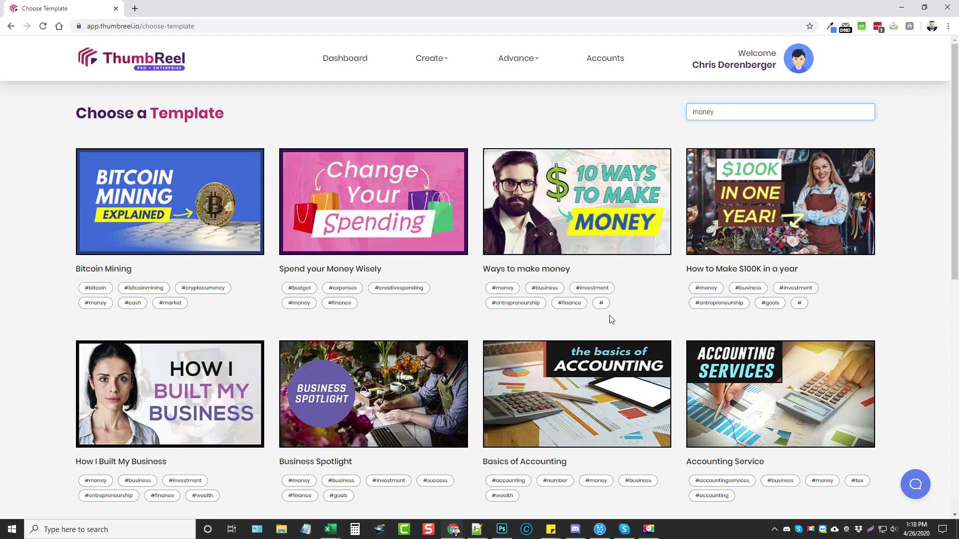
{"action": "scroll", "coordinate": [607, 329], "scroll_direction": "down", "scroll_amount": 8}
{"action": "scroll", "coordinate": [604, 336], "scroll_direction": "up", "scroll_amount": 8}
{"action": "mouse_move", "coordinate": [604, 205]}
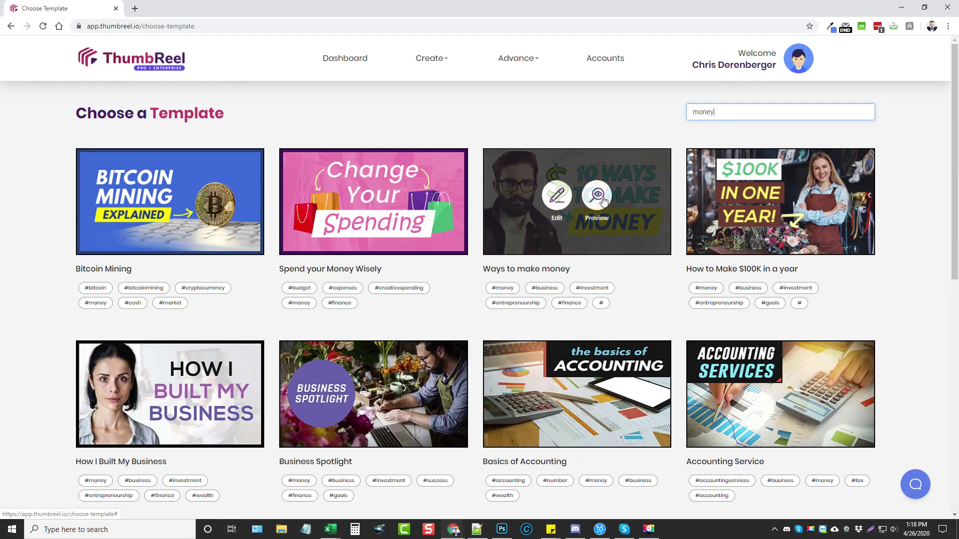
{"action": "left_click", "coordinate": [558, 198]}
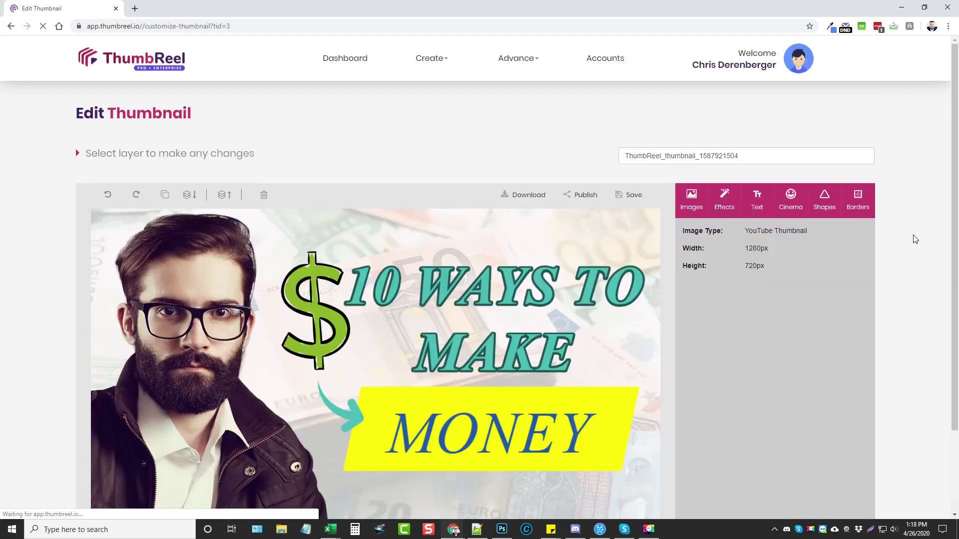
Rename the thumbnail as "Money"
{"action": "scroll", "coordinate": [721, 174], "scroll_direction": "down", "scroll_amount": 1}
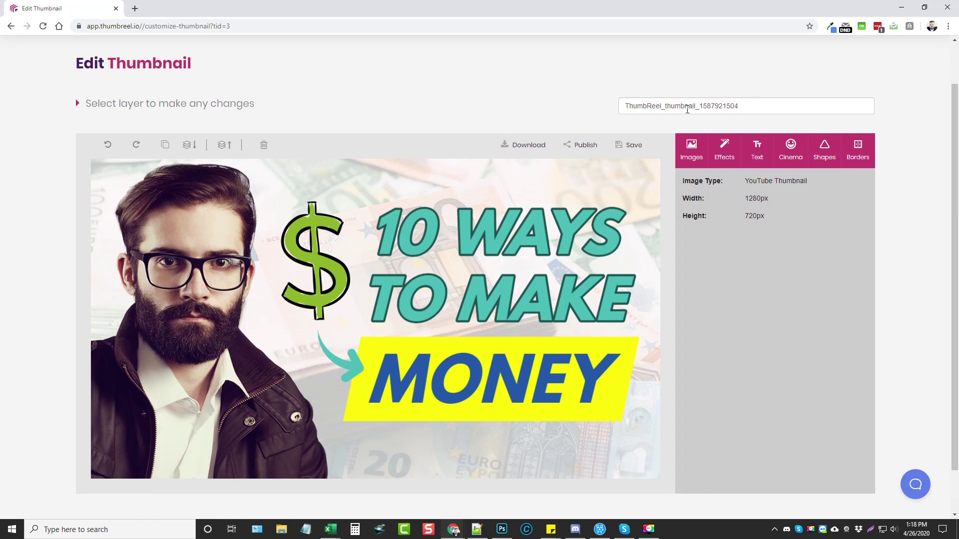
{"action": "left_click_drag", "start_coordinate": [745, 105], "coordinate": [605, 111]}
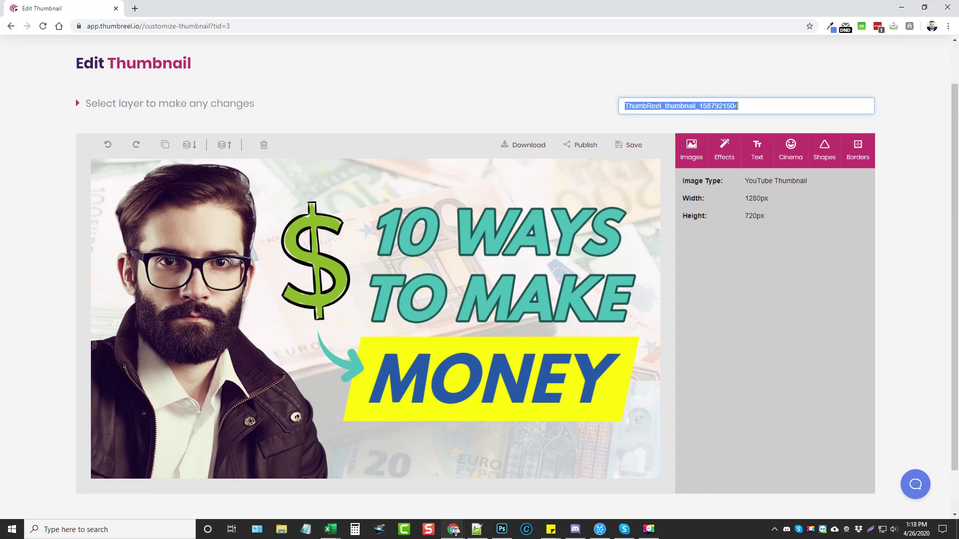
{"action": "type", "text": "Money"}
{"action": "left_click", "coordinate": [908, 165]}
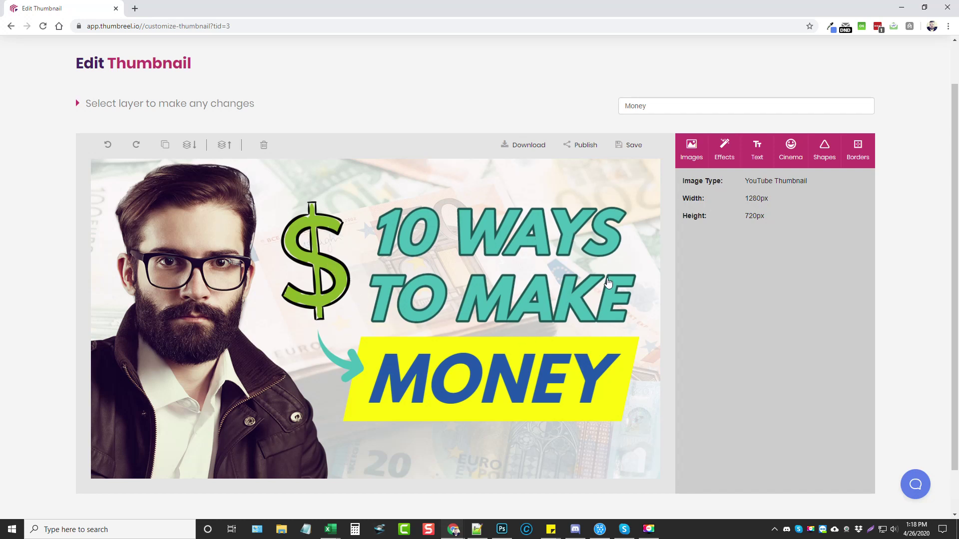
Delete the layer of the bearded man with glasses from the thumbnail
{"action": "left_click", "coordinate": [190, 230]}
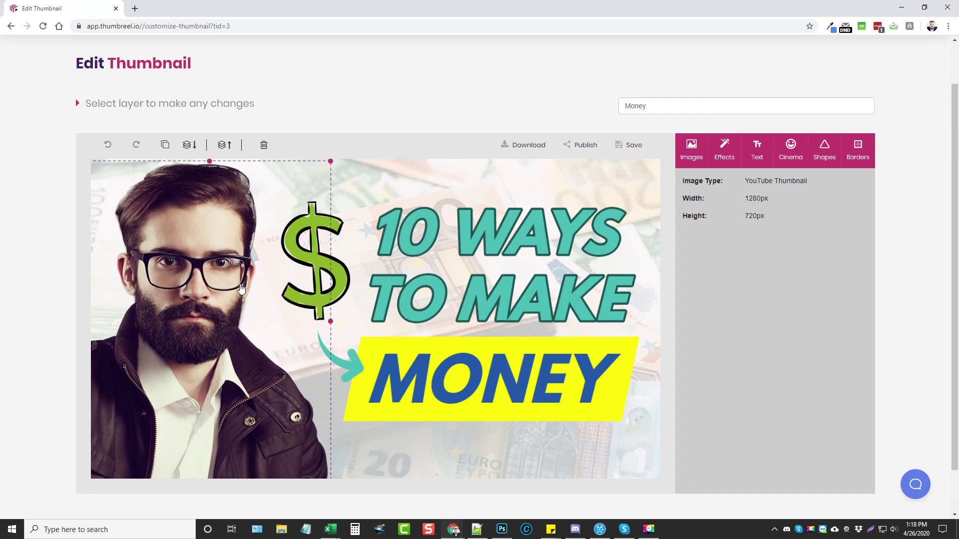
{"action": "key", "text": "Delete"}
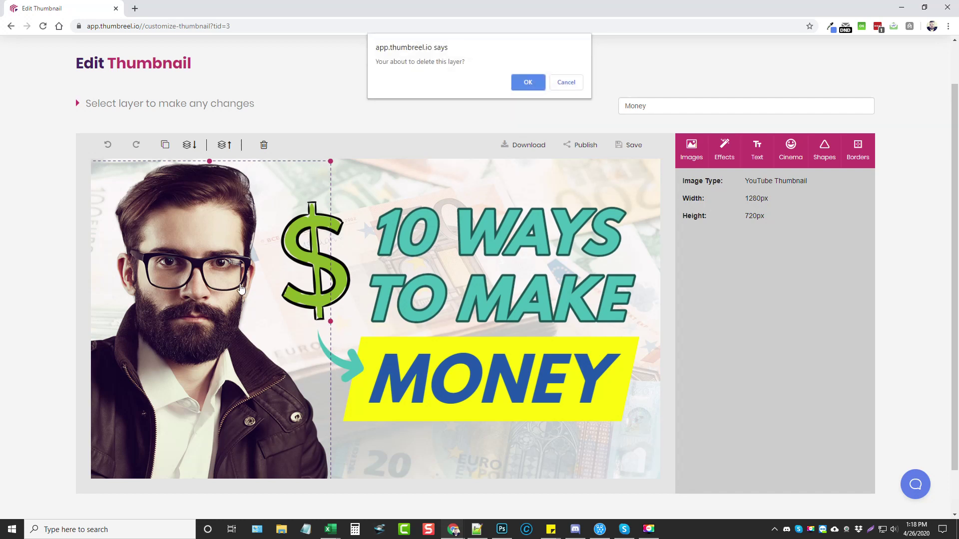
{"action": "left_click", "coordinate": [535, 83]}
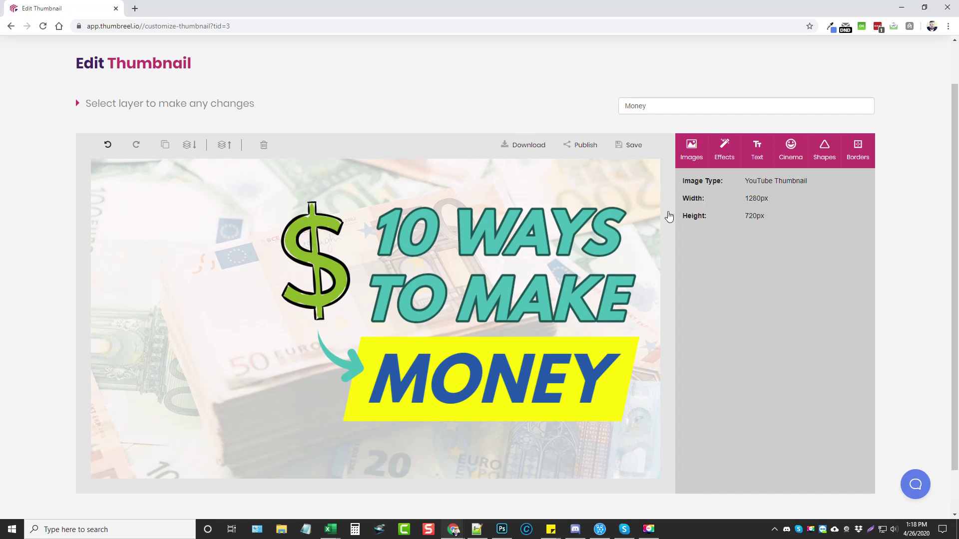
Upload the portrait PNG from the TR Images folder and place it on the thumbnail
{"action": "left_click", "coordinate": [692, 151]}
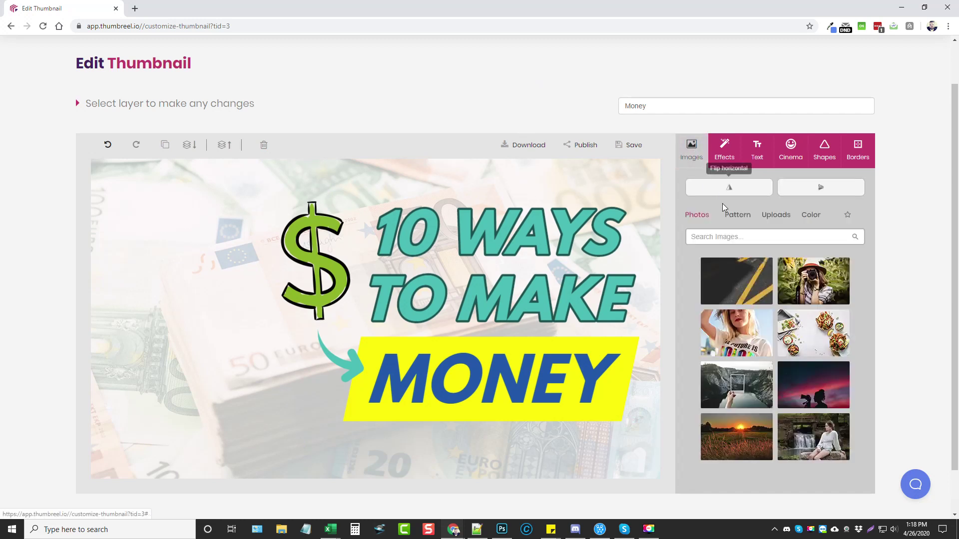
{"action": "left_click", "coordinate": [778, 216]}
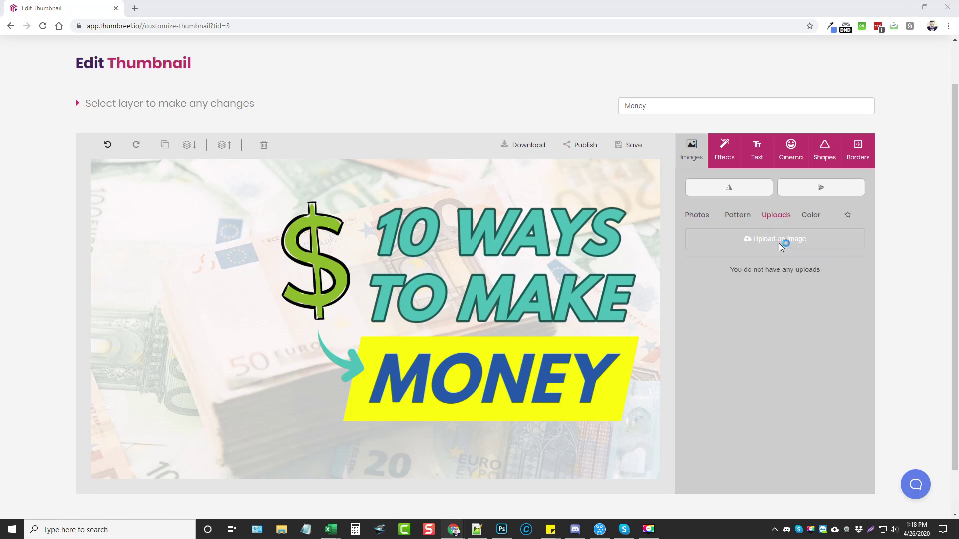
{"action": "left_click", "coordinate": [778, 243]}
{"action": "left_click", "coordinate": [171, 84]}
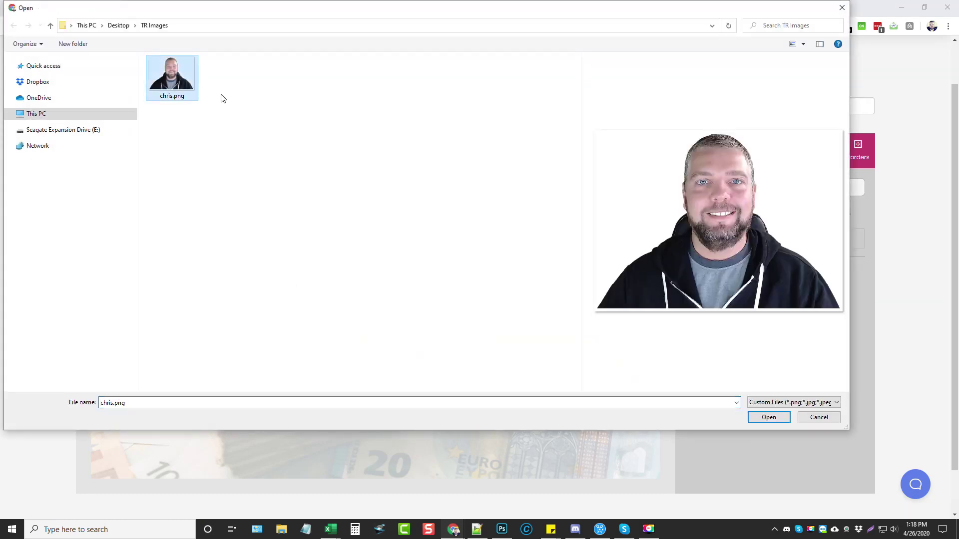
{"action": "left_click", "coordinate": [769, 417]}
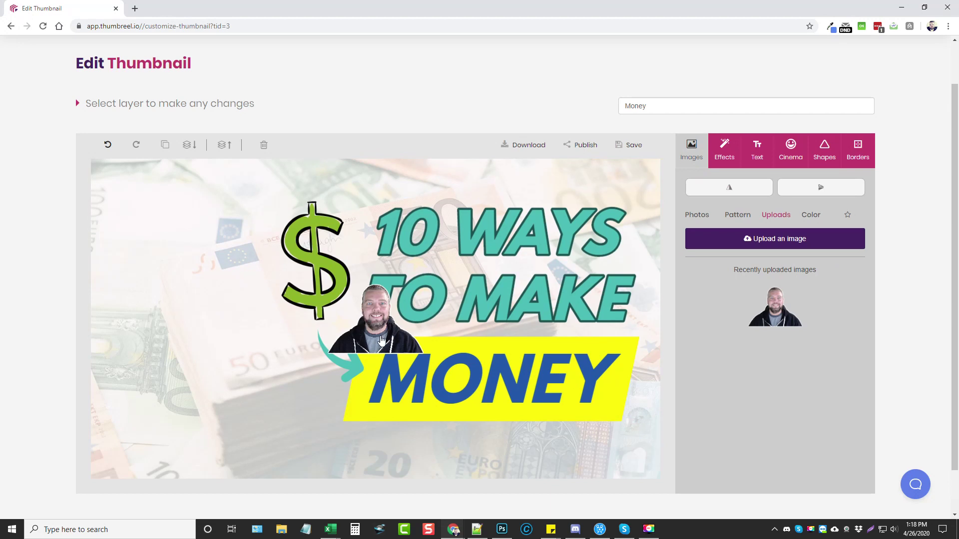
Move the uploaded portrait to the lower-left corner of the thumbnail and enlarge it until the head reaches the dollar sign's height
{"action": "left_click_drag", "start_coordinate": [388, 334], "coordinate": [406, 444]}
{"action": "left_click_drag", "start_coordinate": [225, 361], "coordinate": [180, 404]}
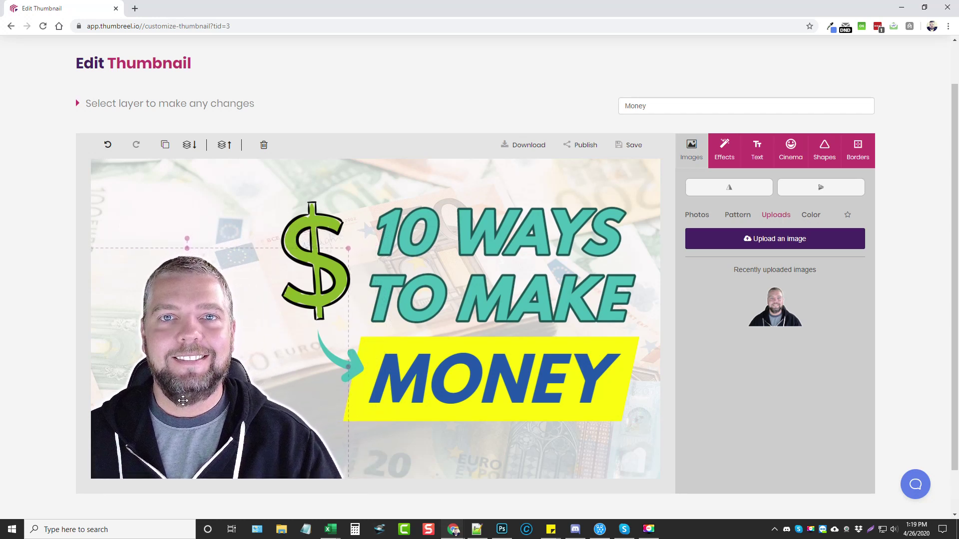
{"action": "left_click_drag", "start_coordinate": [348, 248], "coordinate": [404, 198]}
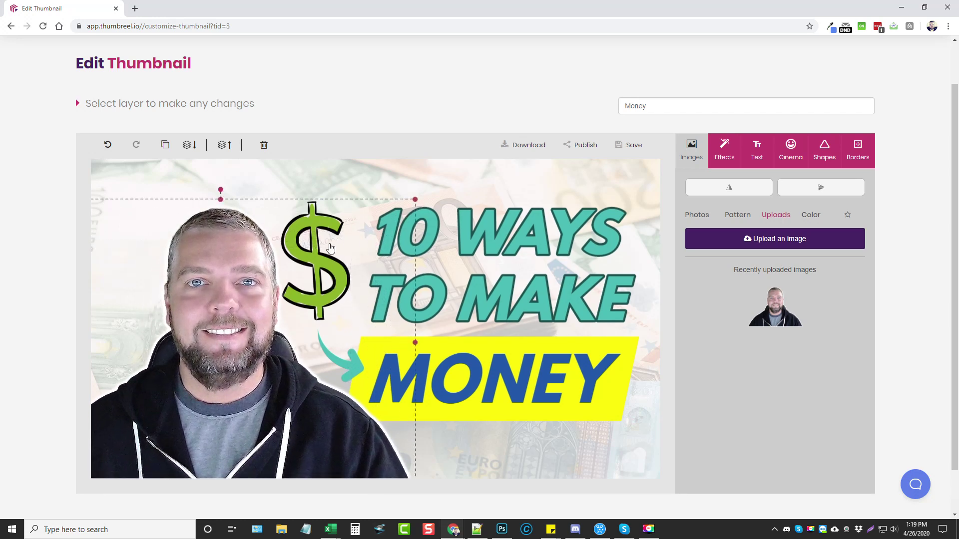
{"action": "left_click_drag", "start_coordinate": [227, 283], "coordinate": [195, 281]}
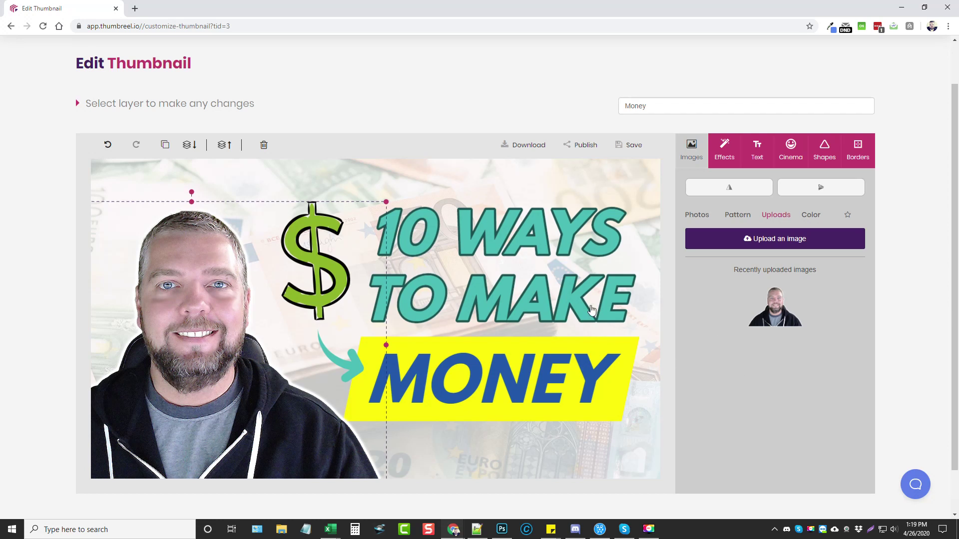
{"action": "left_click", "coordinate": [572, 180]}
Search the stock photos for "money" and add the photo of hands fanning out dollar bills in front of jeans
{"action": "left_click", "coordinate": [698, 218]}
{"action": "left_click", "coordinate": [723, 237]}
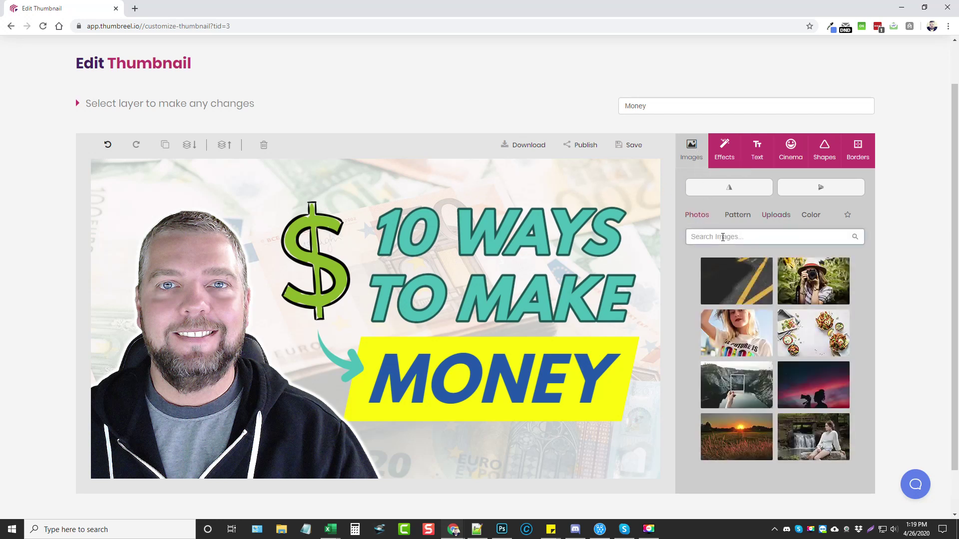
{"action": "type", "text": "money"}
{"action": "key", "text": "Return"}
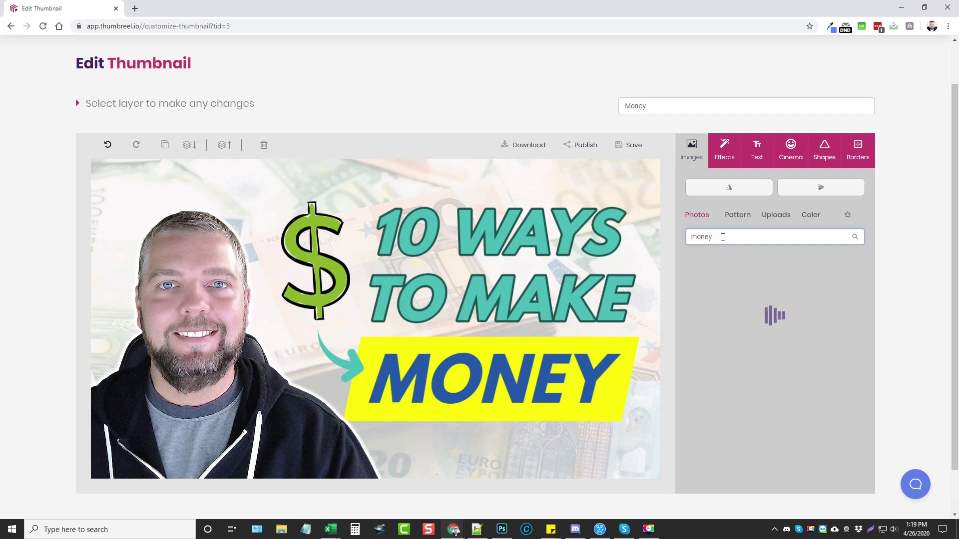
{"action": "scroll", "coordinate": [802, 360], "scroll_direction": "down", "scroll_amount": 8}
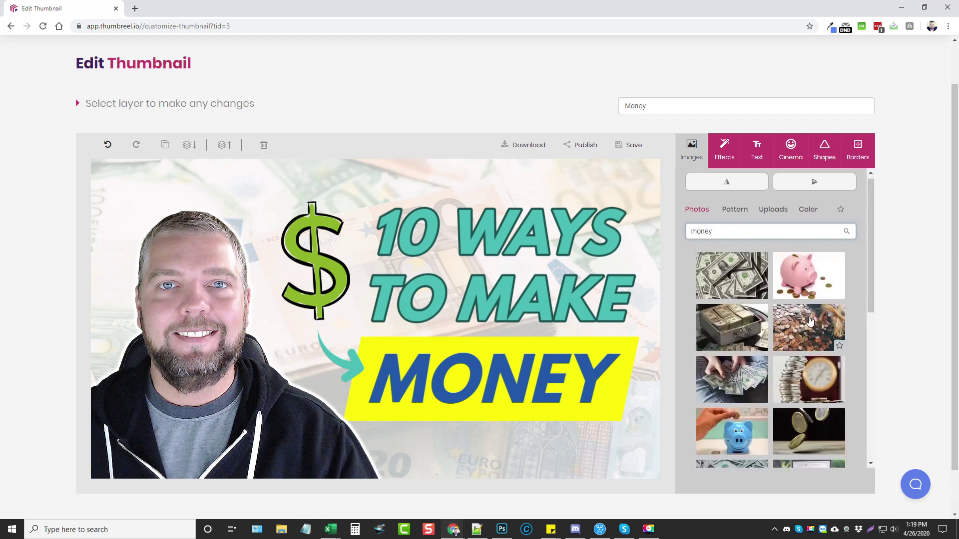
{"action": "left_click", "coordinate": [773, 457]}
{"action": "scroll", "coordinate": [792, 386], "scroll_direction": "down", "scroll_amount": 1}
{"action": "scroll", "coordinate": [791, 386], "scroll_direction": "down", "scroll_amount": 5}
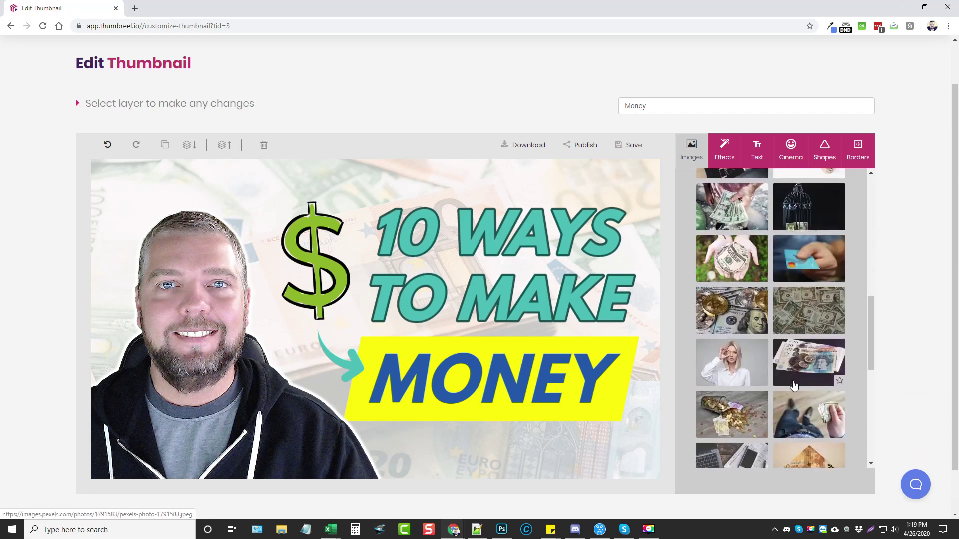
{"action": "scroll", "coordinate": [778, 401], "scroll_direction": "up", "scroll_amount": 15}
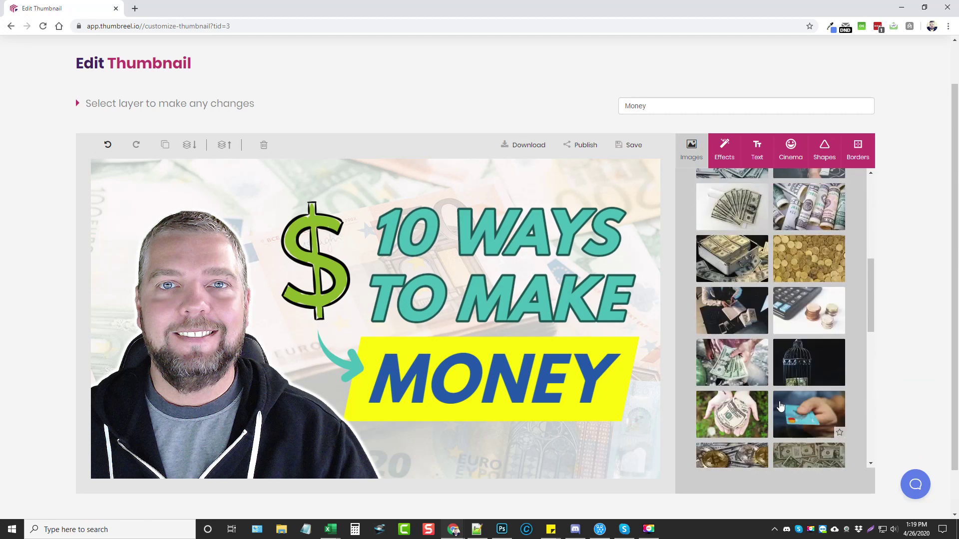
{"action": "scroll", "coordinate": [786, 389], "scroll_direction": "down", "scroll_amount": 2}
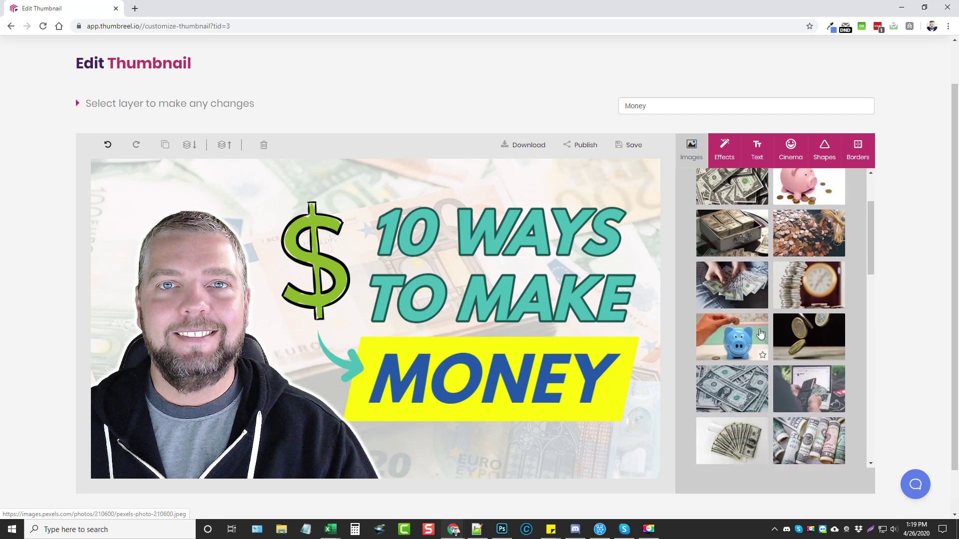
{"action": "left_click", "coordinate": [736, 286]}
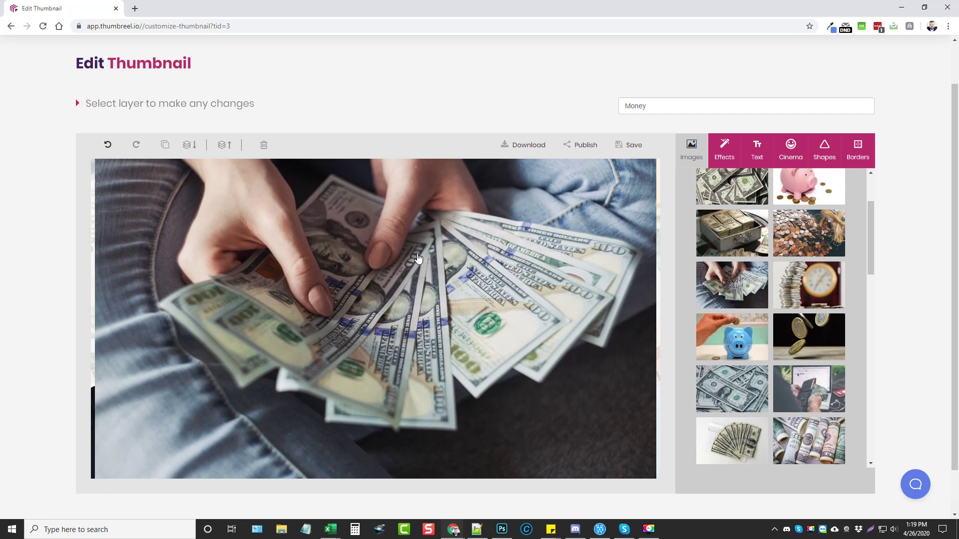
Enlarge and reposition the dollar bills photo to cover the whole canvas, and send it behind the portrait, dollar sign and text
{"action": "left_click_drag", "start_coordinate": [408, 228], "coordinate": [300, 230]}
{"action": "left_click_drag", "start_coordinate": [485, 350], "coordinate": [525, 327]}
{"action": "left_click_drag", "start_coordinate": [583, 471], "coordinate": [715, 509]}
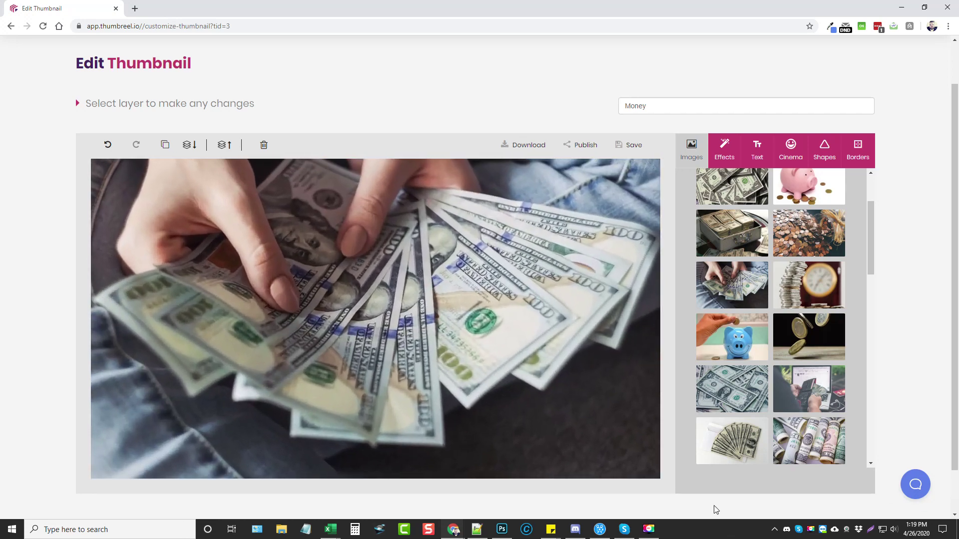
{"action": "left_click_drag", "start_coordinate": [506, 318], "coordinate": [506, 349]}
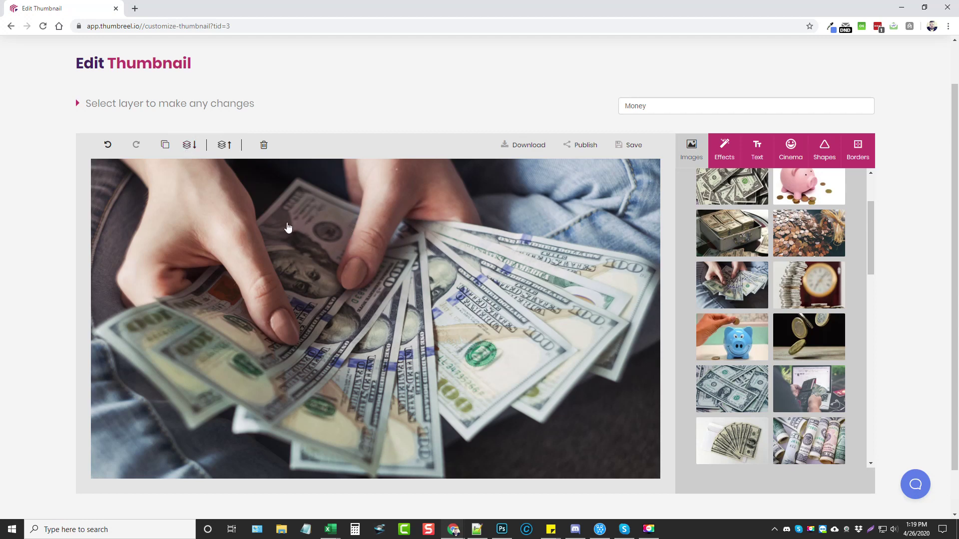
{"action": "left_click", "coordinate": [188, 145]}
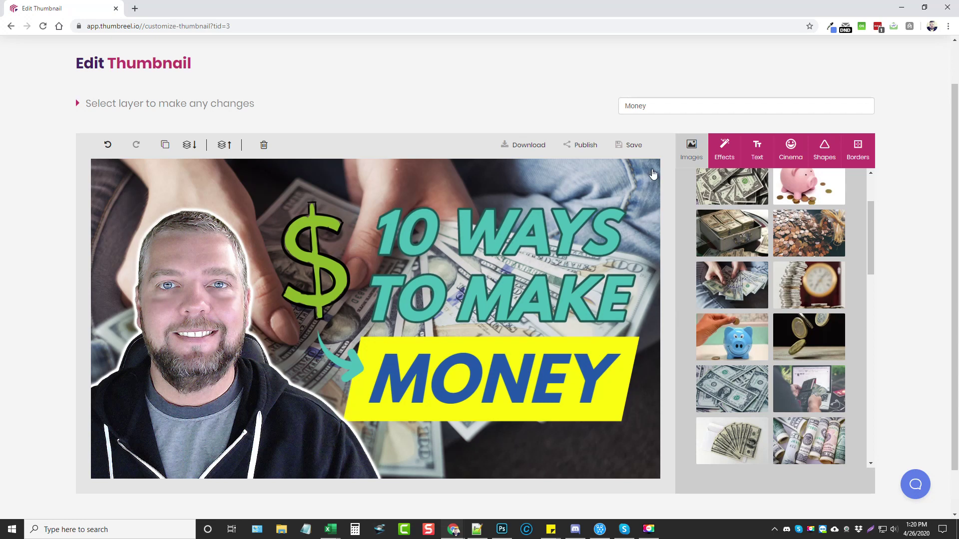
Open the effects for the background photo and examine its blend modes and blend color strength
{"action": "left_click", "coordinate": [724, 150]}
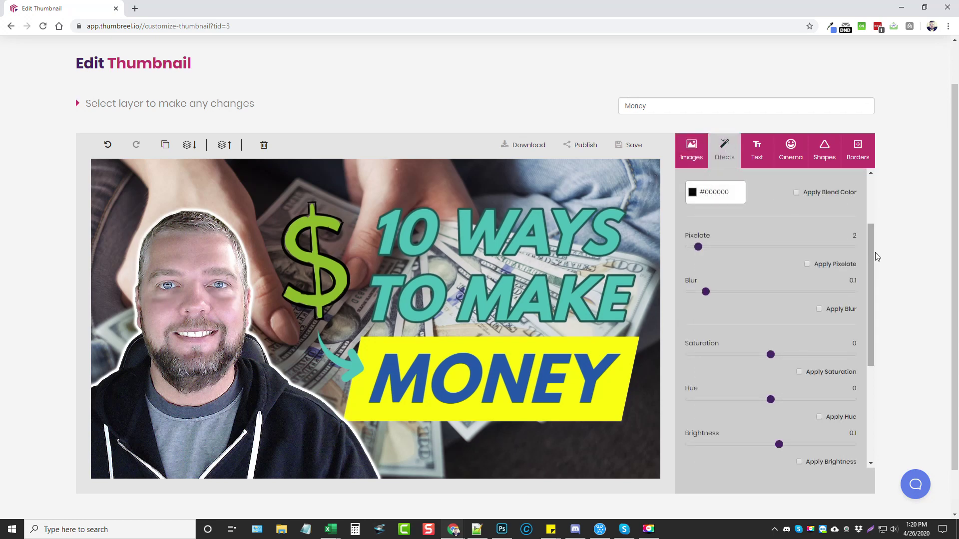
{"action": "left_click_drag", "start_coordinate": [871, 242], "coordinate": [873, 186]}
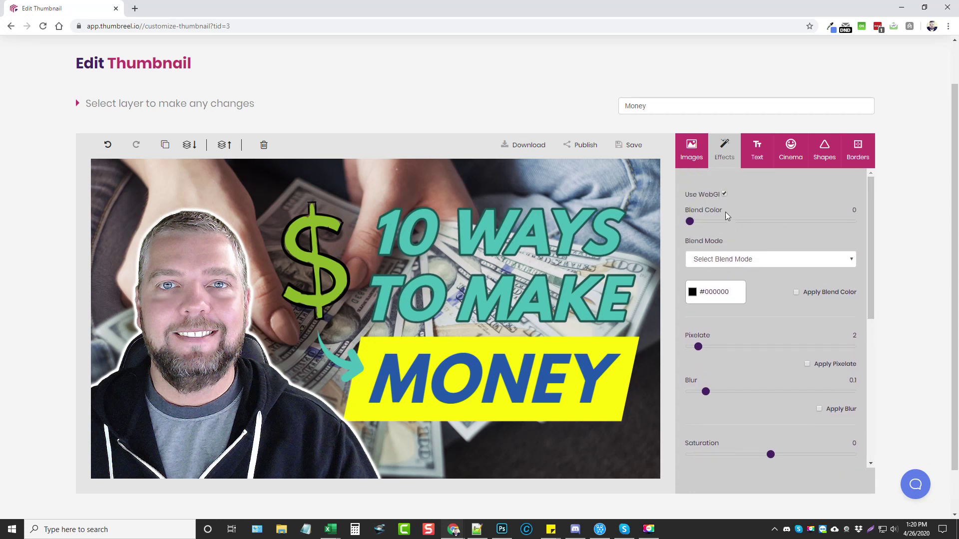
{"action": "left_click", "coordinate": [739, 264]}
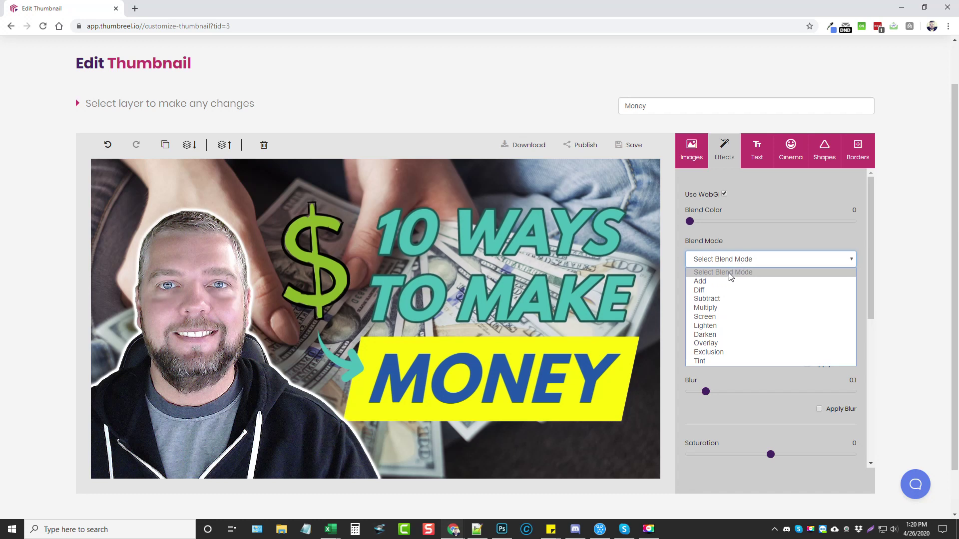
{"action": "left_click", "coordinate": [760, 222]}
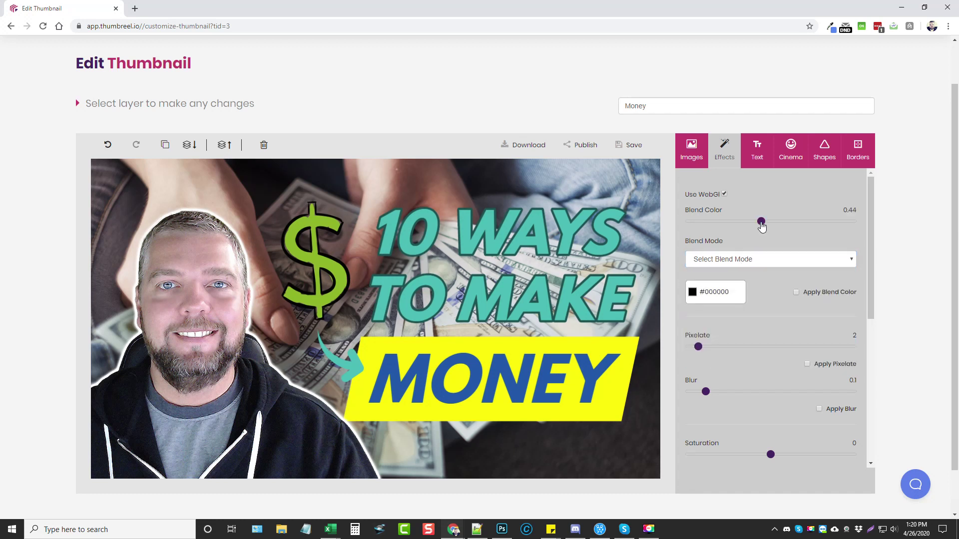
{"action": "left_click_drag", "start_coordinate": [761, 226], "coordinate": [690, 226]}
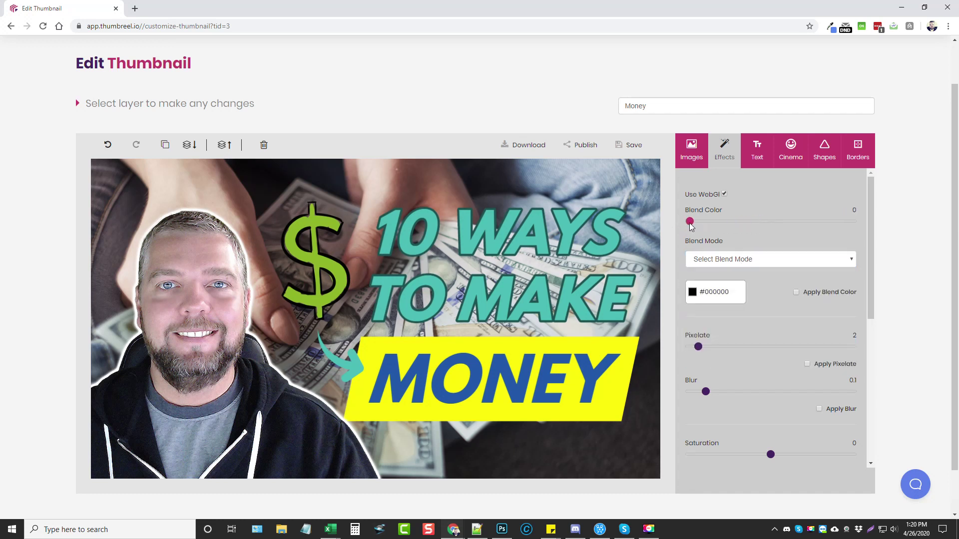
{"action": "left_click", "coordinate": [796, 292]}
Apply the Brightness effect to the background photo at about 0.49
{"action": "scroll", "coordinate": [768, 294], "scroll_direction": "down", "scroll_amount": 2}
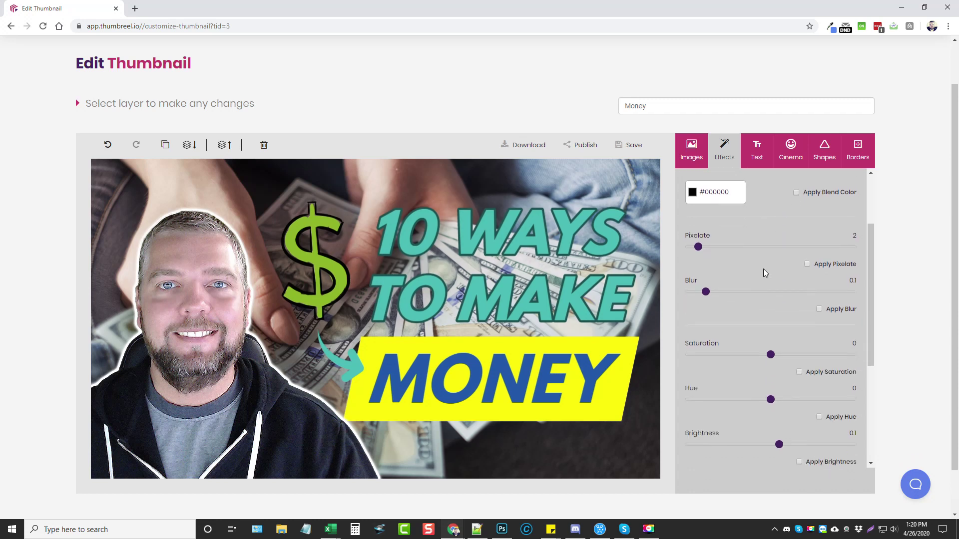
{"action": "scroll", "coordinate": [745, 278], "scroll_direction": "down", "scroll_amount": 4}
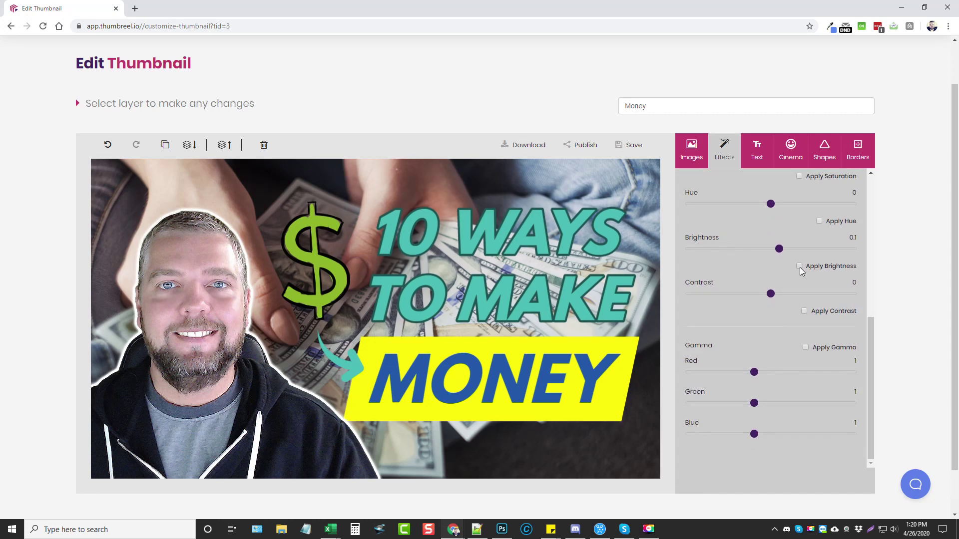
{"action": "left_click", "coordinate": [799, 267]}
{"action": "left_click_drag", "start_coordinate": [779, 249], "coordinate": [812, 258]}
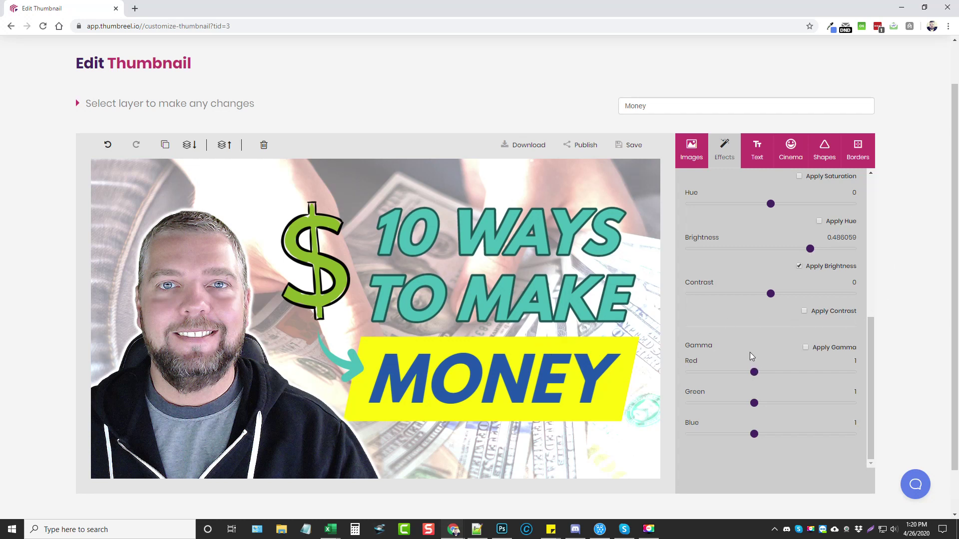
Apply the Blur effect to the background photo with a strength of 0.06
{"action": "scroll", "coordinate": [742, 346], "scroll_direction": "up", "scroll_amount": 2}
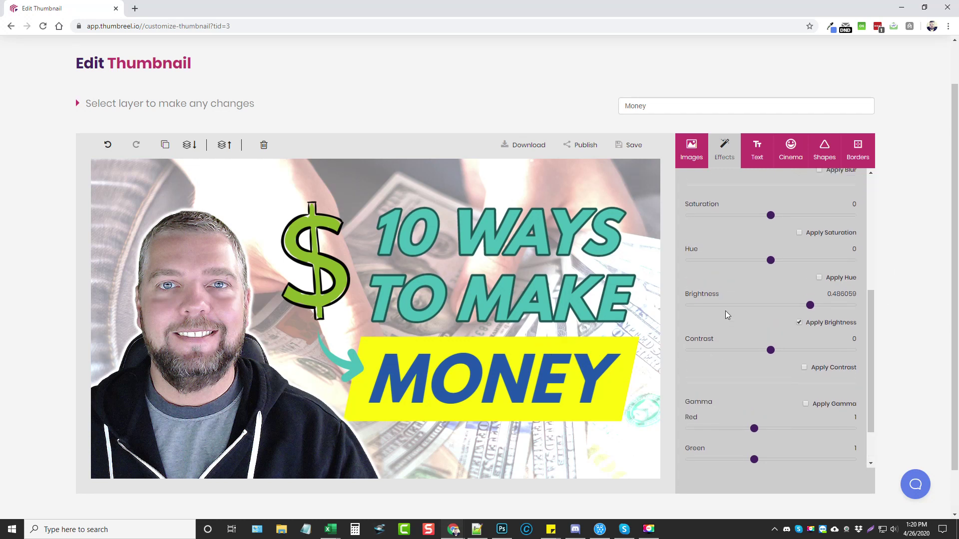
{"action": "scroll", "coordinate": [733, 315], "scroll_direction": "up", "scroll_amount": 2}
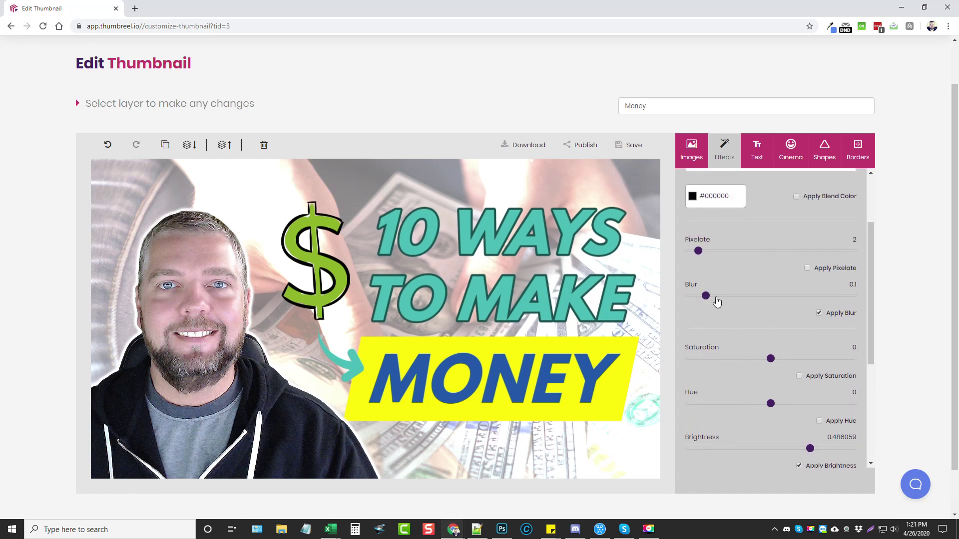
{"action": "left_click_drag", "start_coordinate": [706, 296], "coordinate": [714, 299]}
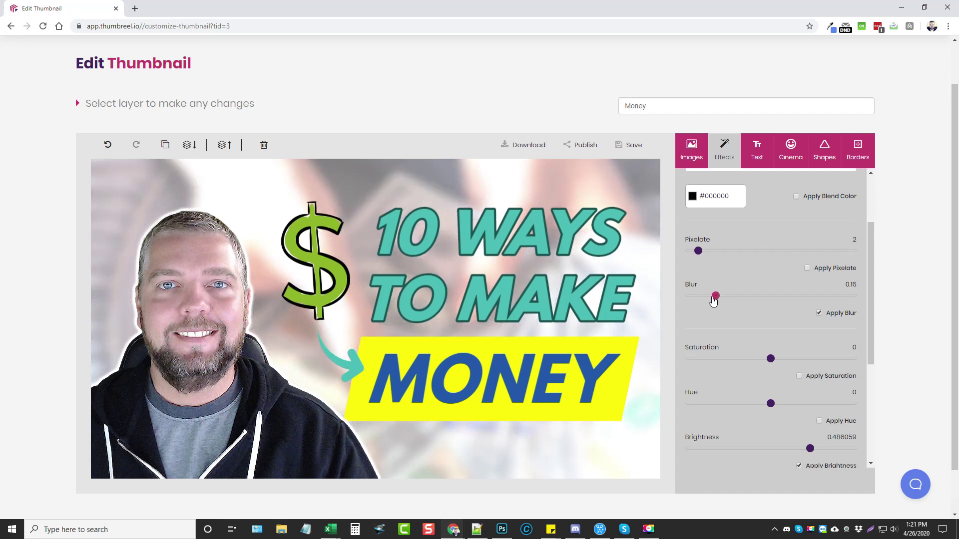
{"action": "left_click_drag", "start_coordinate": [709, 300], "coordinate": [697, 299]}
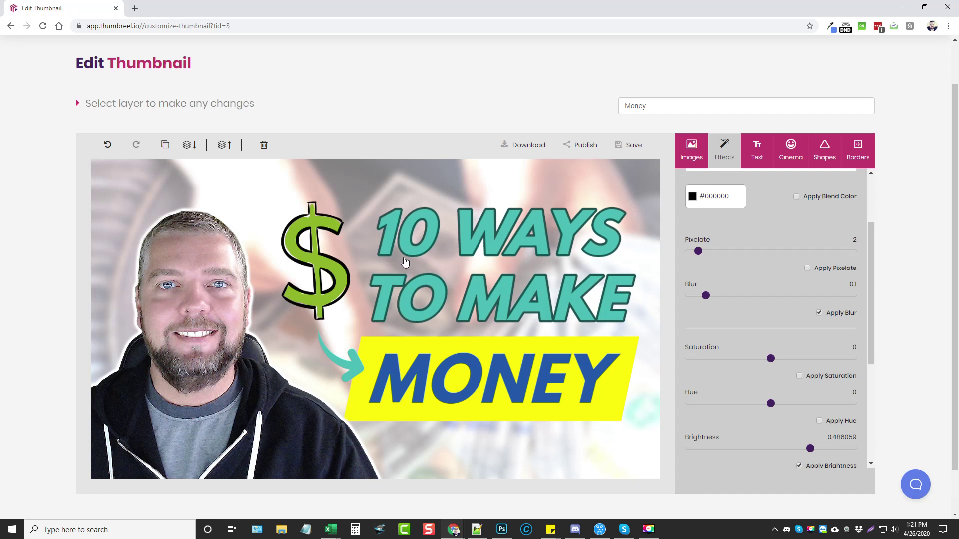
{"action": "left_click_drag", "start_coordinate": [705, 296], "coordinate": [704, 296]}
{"action": "left_click_drag", "start_coordinate": [701, 301], "coordinate": [699, 302]}
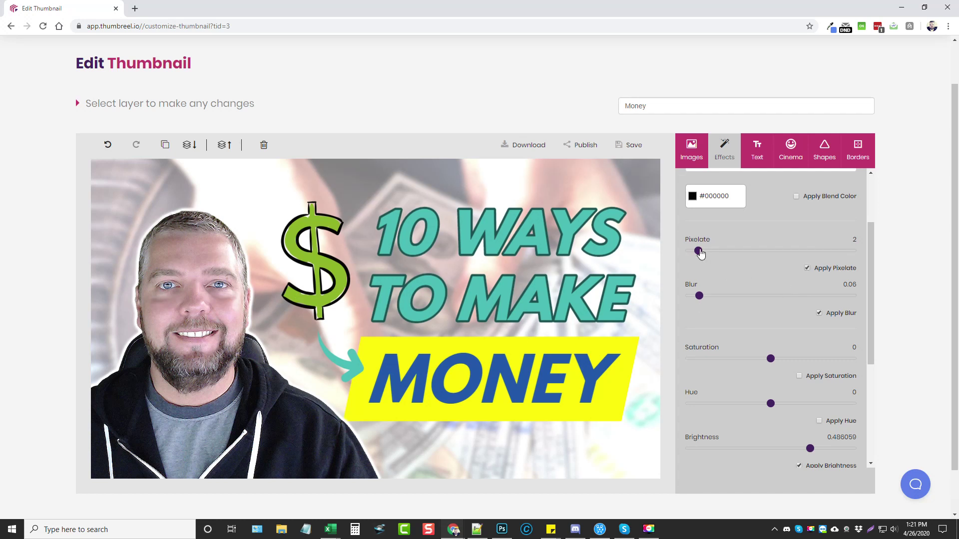
Try the Pixelate effect on the background photo at a lower strength
{"action": "mouse_move", "coordinate": [701, 254]}
{"action": "left_mouse_down"}
{"action": "mouse_move", "coordinate": [829, 255]}
{"action": "mouse_move", "coordinate": [690, 253]}
{"action": "left_mouse_up"}
{"action": "left_click", "coordinate": [807, 268]}
Move the dollar sign slightly up and left, enlarge it a little, and readjust the portrait's height beside it
{"action": "left_click", "coordinate": [316, 231]}
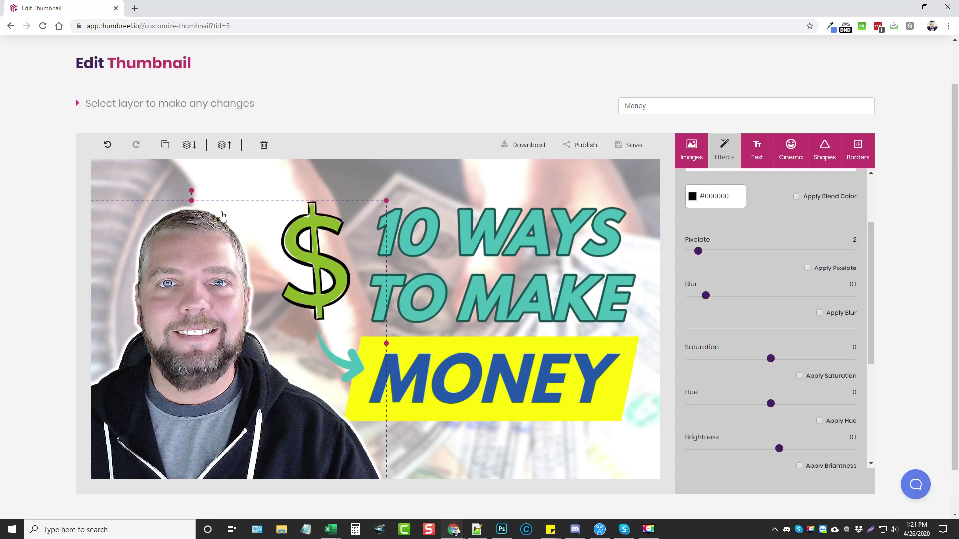
{"action": "left_click_drag", "start_coordinate": [198, 237], "coordinate": [199, 276]}
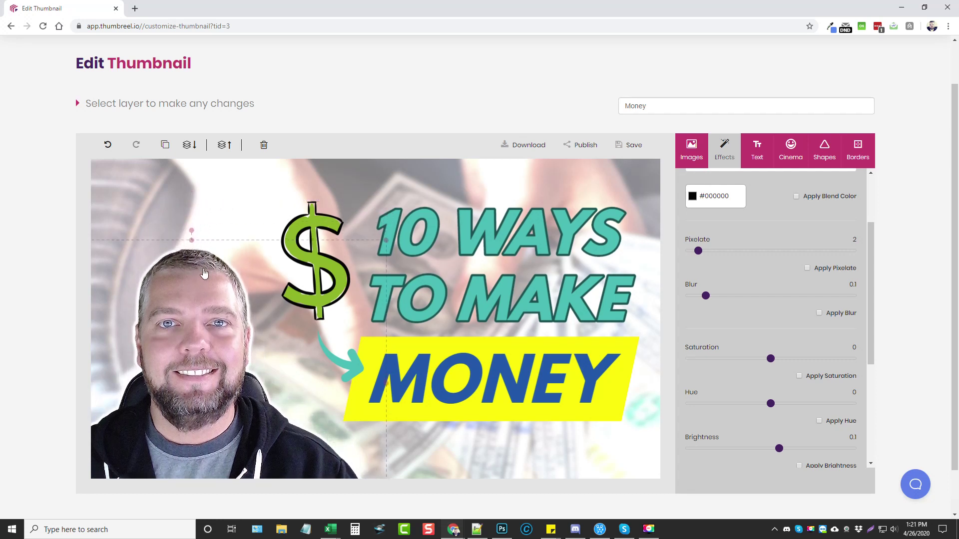
{"action": "left_click", "coordinate": [316, 224]}
{"action": "left_click_drag", "start_coordinate": [317, 225], "coordinate": [303, 205]}
{"action": "left_click_drag", "start_coordinate": [340, 305], "coordinate": [352, 325]}
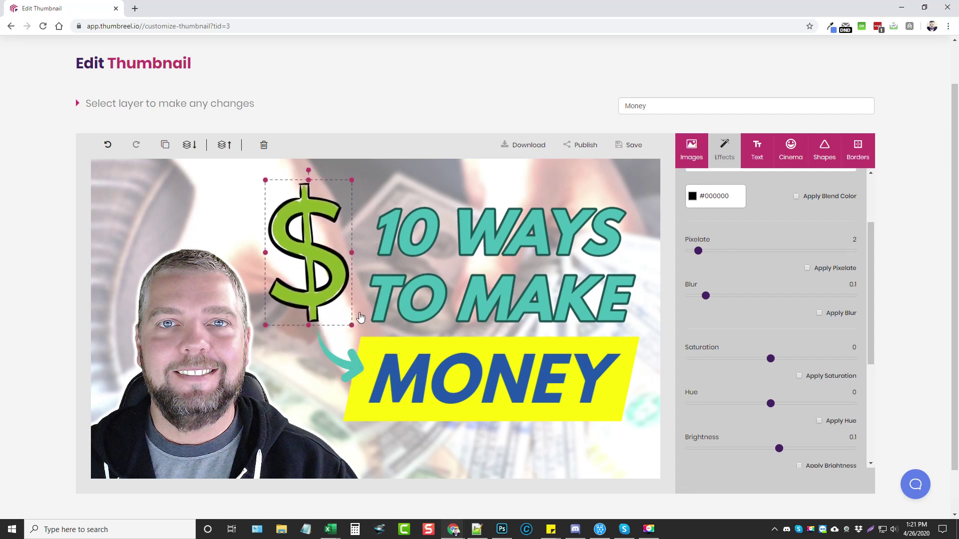
{"action": "left_click_drag", "start_coordinate": [194, 292], "coordinate": [192, 256]}
{"action": "left_click", "coordinate": [305, 195]}
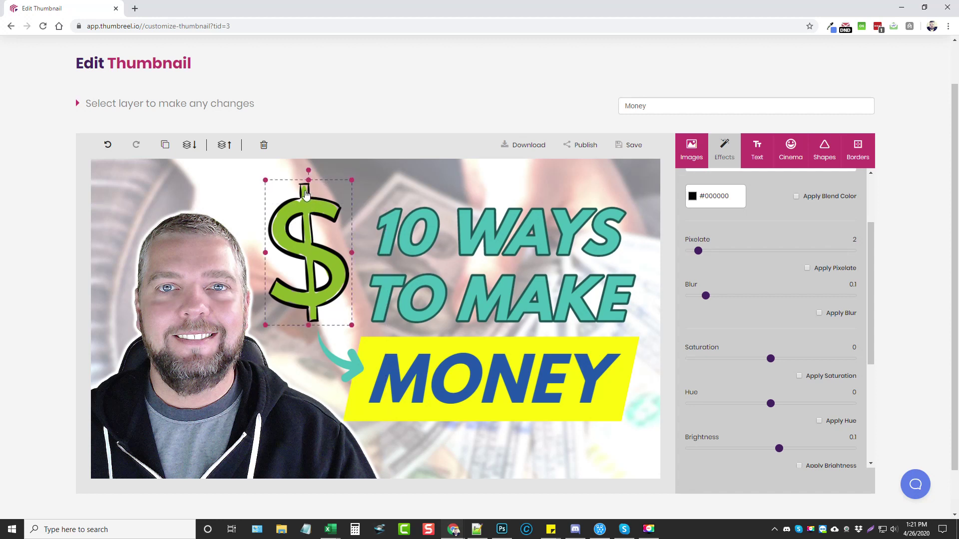
Move the "10 WAYS TO MAKE" text slightly upward, away from the yellow "MONEY" banner
{"action": "left_click", "coordinate": [537, 227]}
{"action": "left_click_drag", "start_coordinate": [519, 233], "coordinate": [519, 222]}
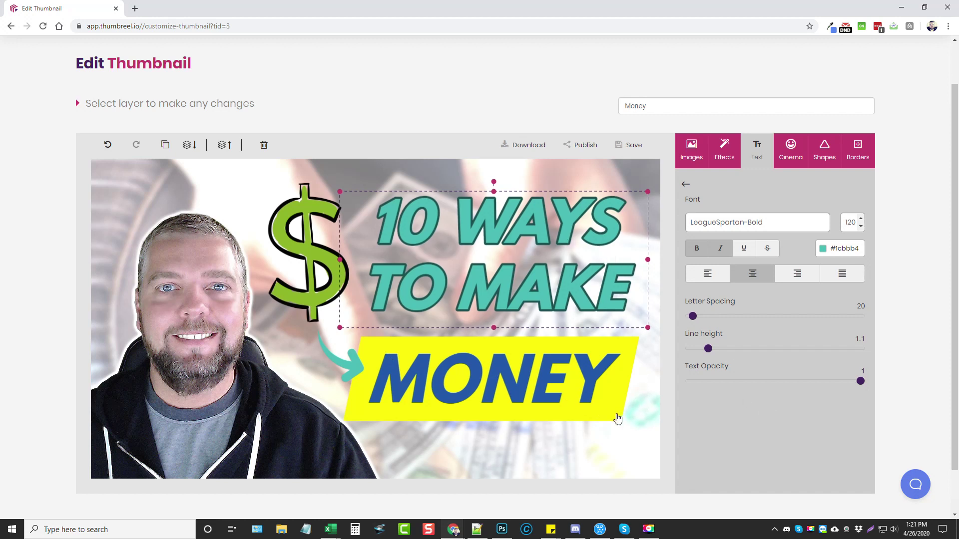
Change the yellow banner shape behind "MONEY" to near-black (#131313)
{"action": "left_click", "coordinate": [551, 383]}
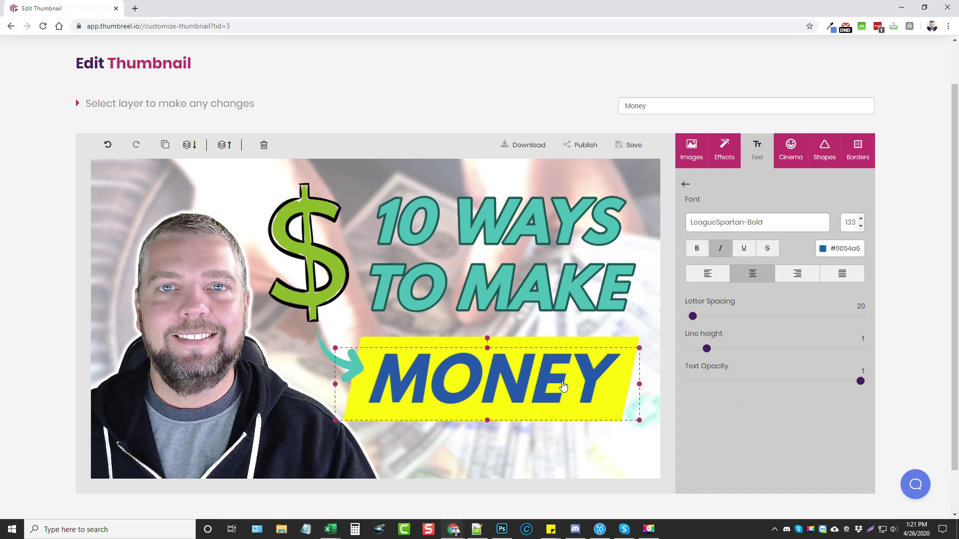
{"action": "left_click", "coordinate": [605, 344]}
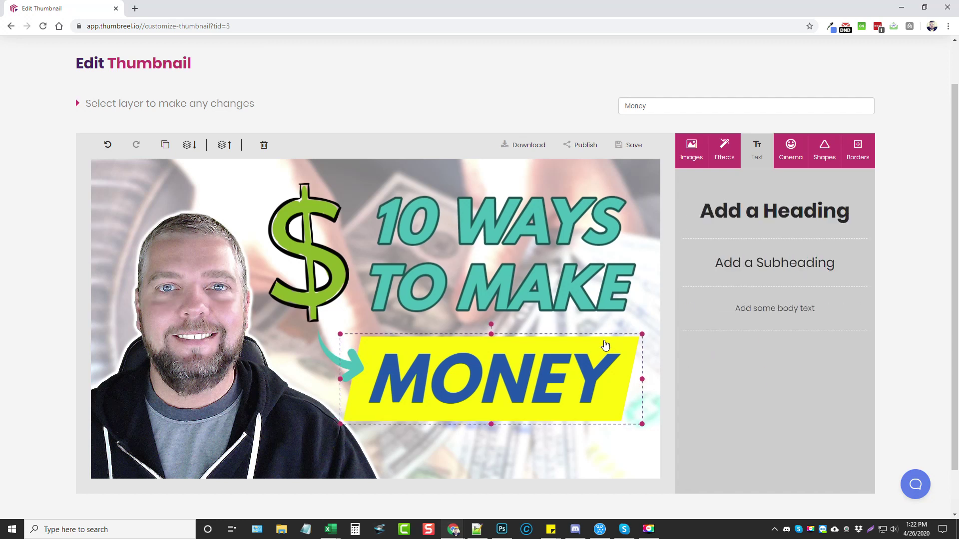
{"action": "left_click", "coordinate": [724, 150]}
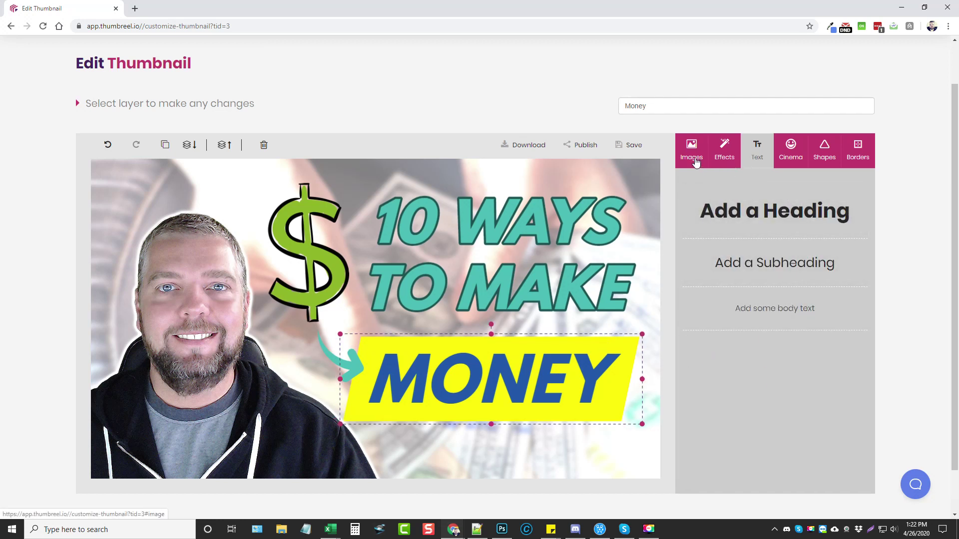
{"action": "left_click", "coordinate": [824, 154]}
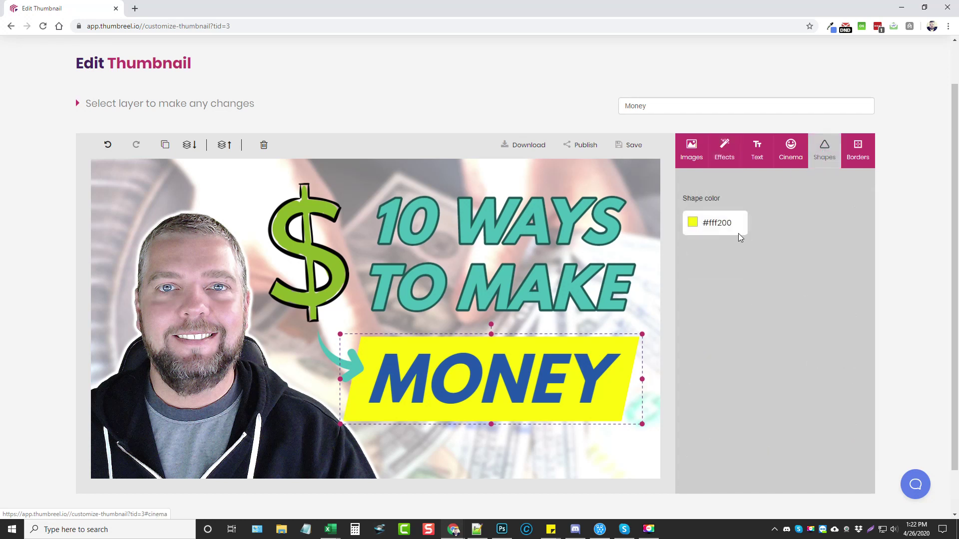
{"action": "left_click", "coordinate": [693, 223]}
{"action": "left_click_drag", "start_coordinate": [796, 278], "coordinate": [796, 281]}
{"action": "left_click", "coordinate": [772, 335]}
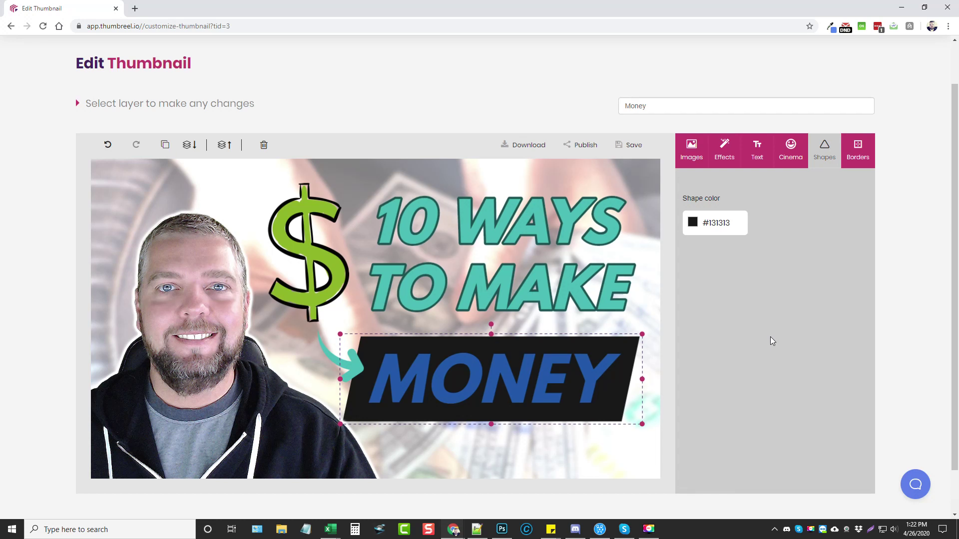
Recolour the "MONEY" text on the dark banner to white (#FFFFFF)
{"action": "left_click", "coordinate": [591, 381]}
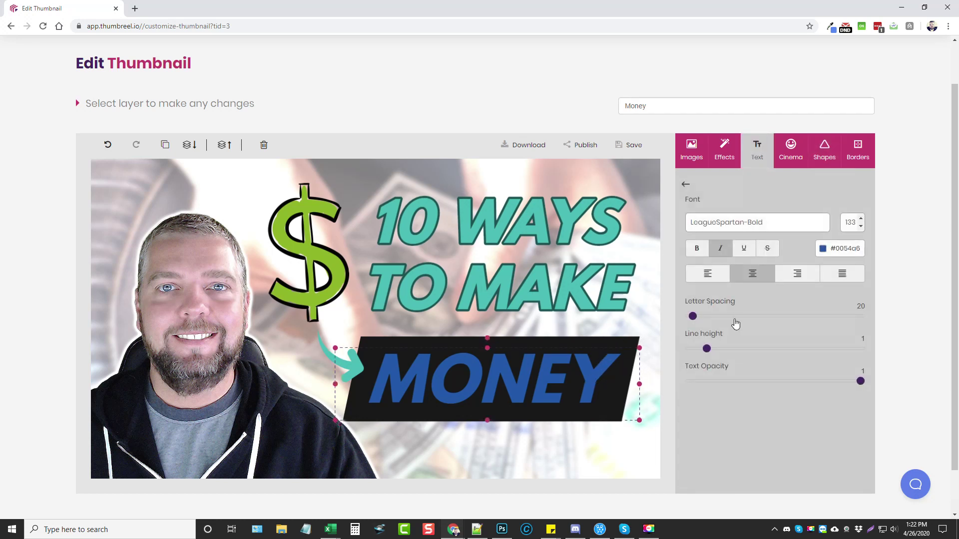
{"action": "left_click", "coordinate": [823, 250]}
{"action": "left_click_drag", "start_coordinate": [921, 283], "coordinate": [927, 261]}
{"action": "left_click", "coordinate": [793, 381]}
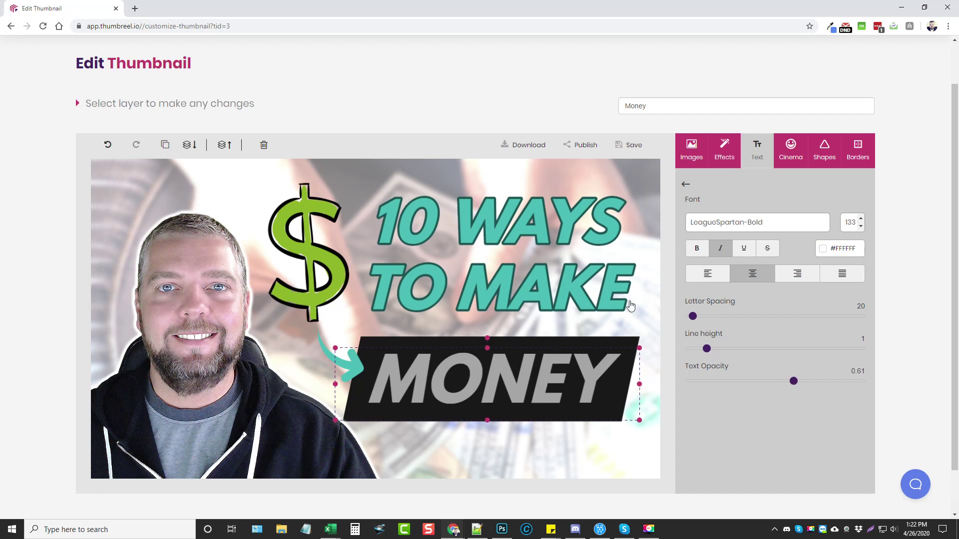
Change the "10 WAYS TO MAKE" text colour to bright green (#20DA23)
{"action": "left_click", "coordinate": [499, 230]}
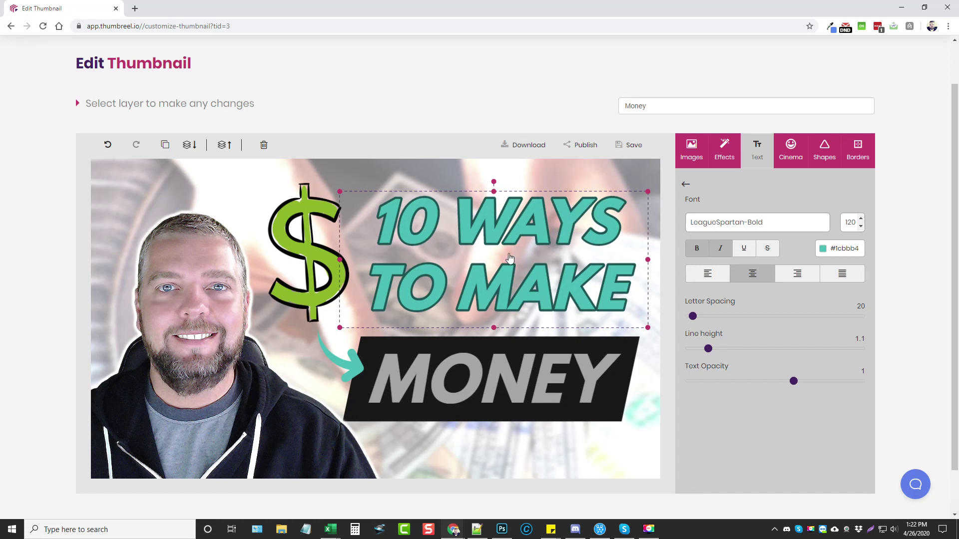
{"action": "left_click", "coordinate": [825, 255]}
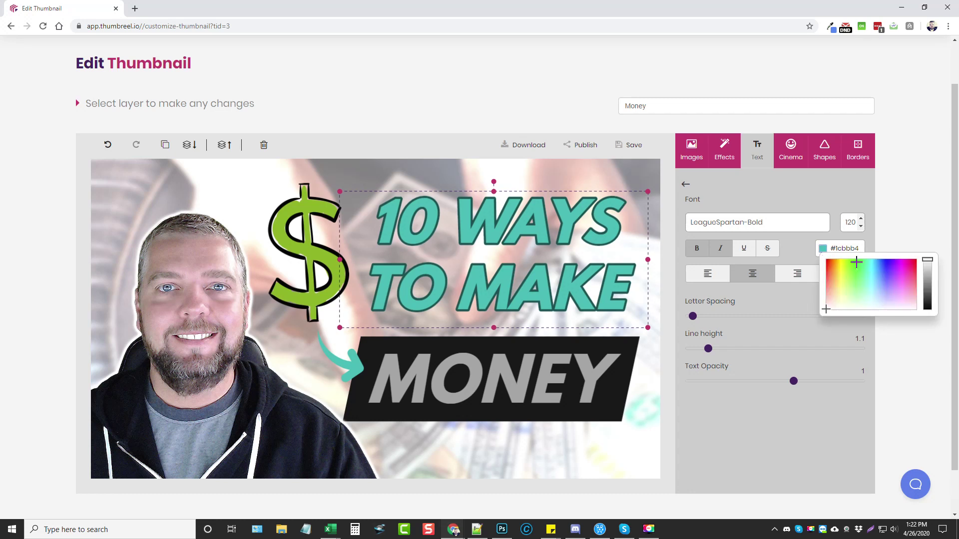
{"action": "mouse_move", "coordinate": [851, 275]}
{"action": "left_mouse_down"}
{"action": "mouse_move", "coordinate": [843, 272]}
{"action": "mouse_move", "coordinate": [857, 266]}
{"action": "left_mouse_up"}
{"action": "left_click_drag", "start_coordinate": [929, 265], "coordinate": [929, 270]}
{"action": "left_click", "coordinate": [929, 245]}
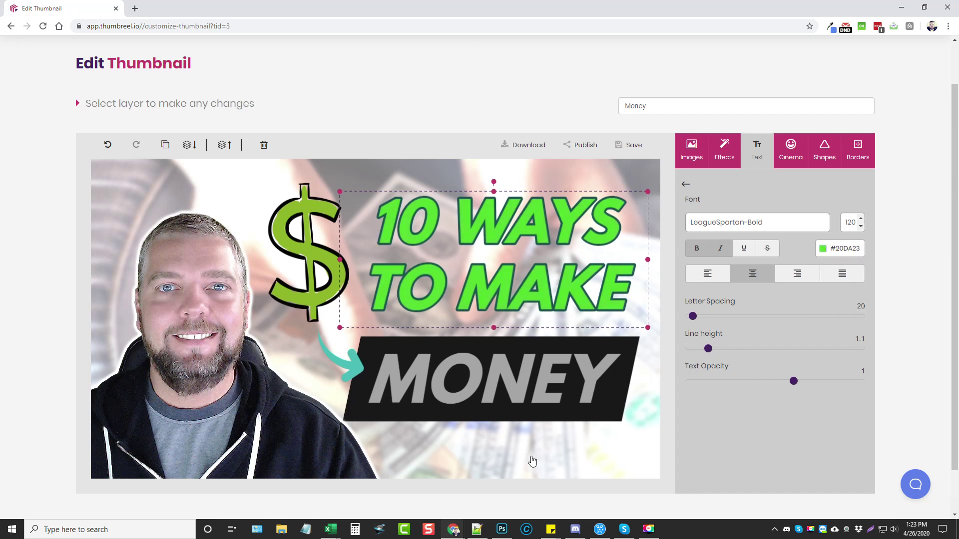
Set the opacity of the "MONEY" text to 1 so the white is fully solid
{"action": "left_click", "coordinate": [558, 453]}
{"action": "left_click", "coordinate": [595, 380]}
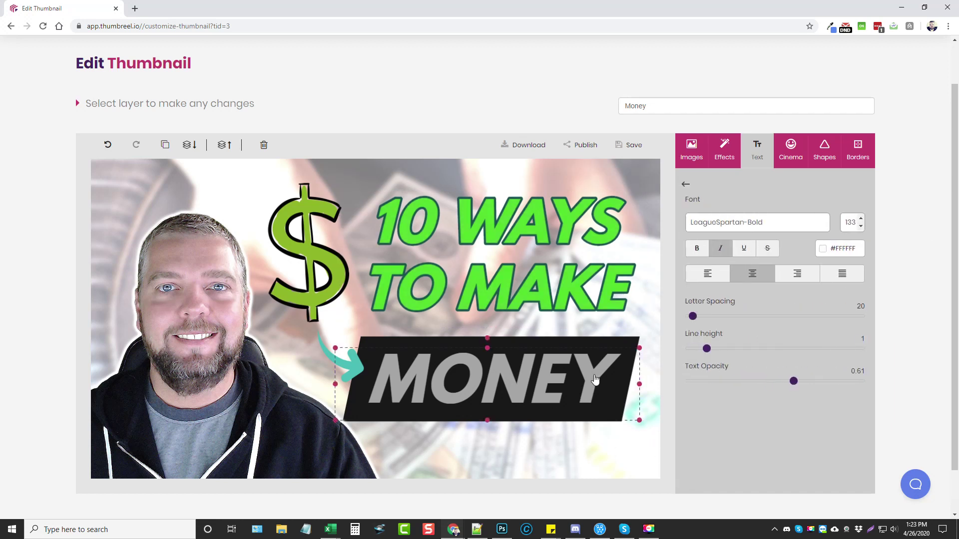
{"action": "left_click", "coordinate": [603, 383]}
{"action": "left_click", "coordinate": [645, 421]}
{"action": "left_click", "coordinate": [593, 384]}
{"action": "left_click_drag", "start_coordinate": [797, 382], "coordinate": [877, 385]}
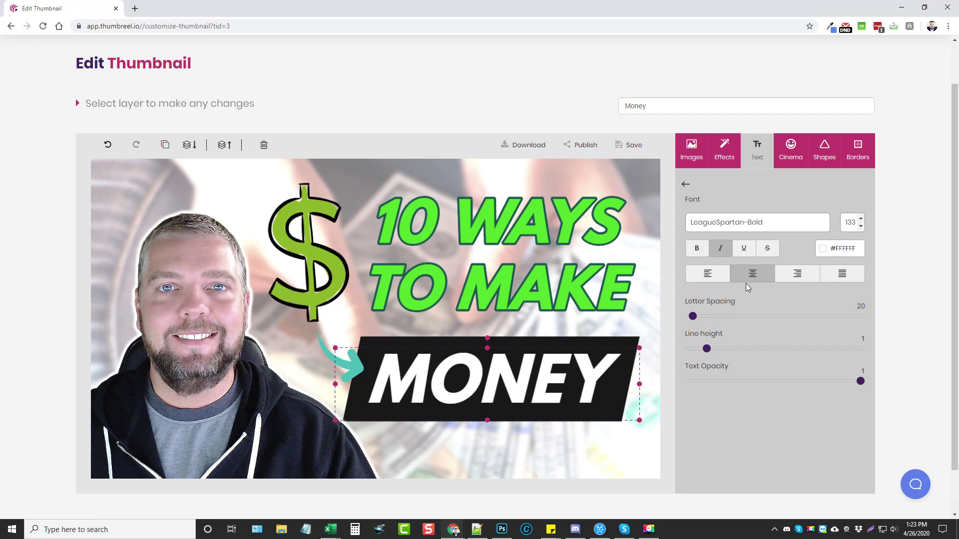
Try the "10 WAYS TO MAKE" text without bold and italic, and restore both styles
{"action": "left_click", "coordinate": [572, 232]}
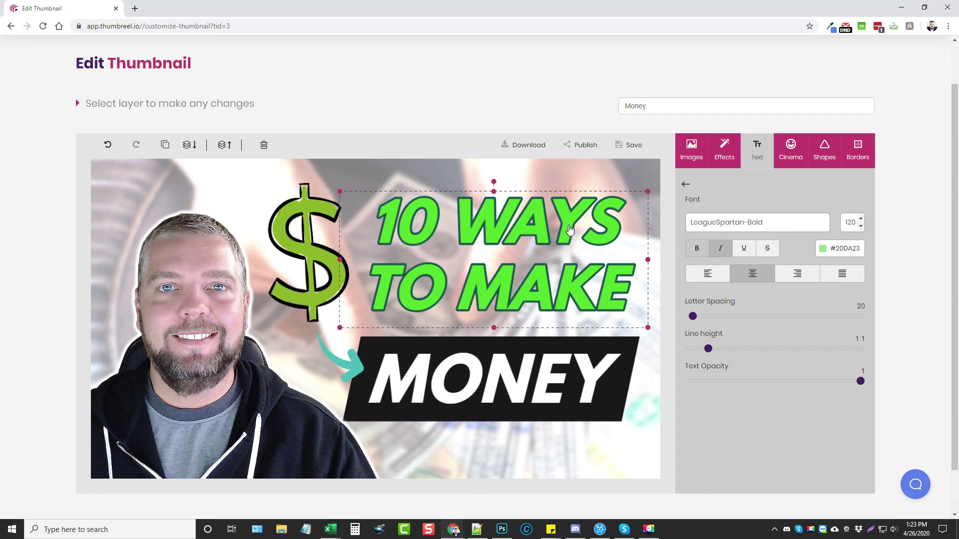
{"action": "left_click", "coordinate": [698, 251]}
{"action": "left_click", "coordinate": [720, 250]}
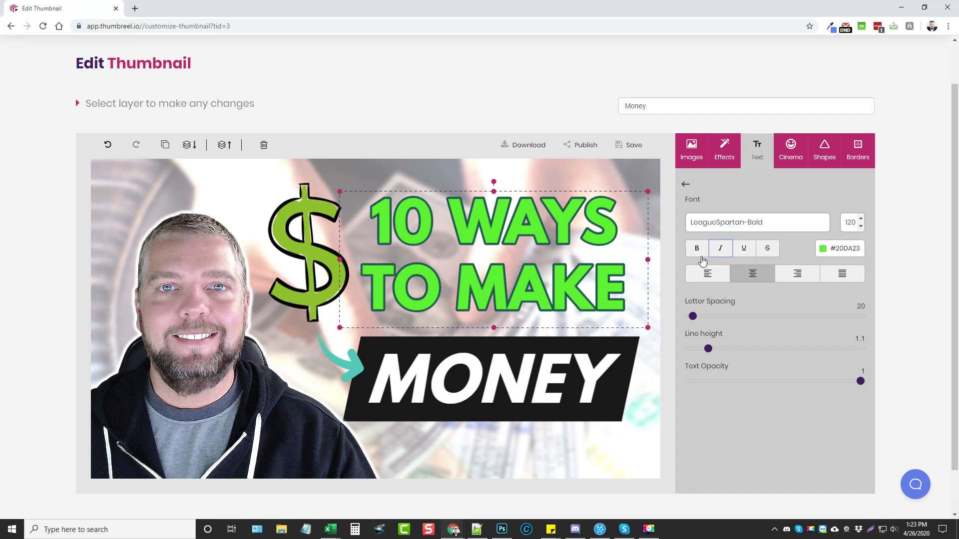
{"action": "left_click", "coordinate": [720, 248]}
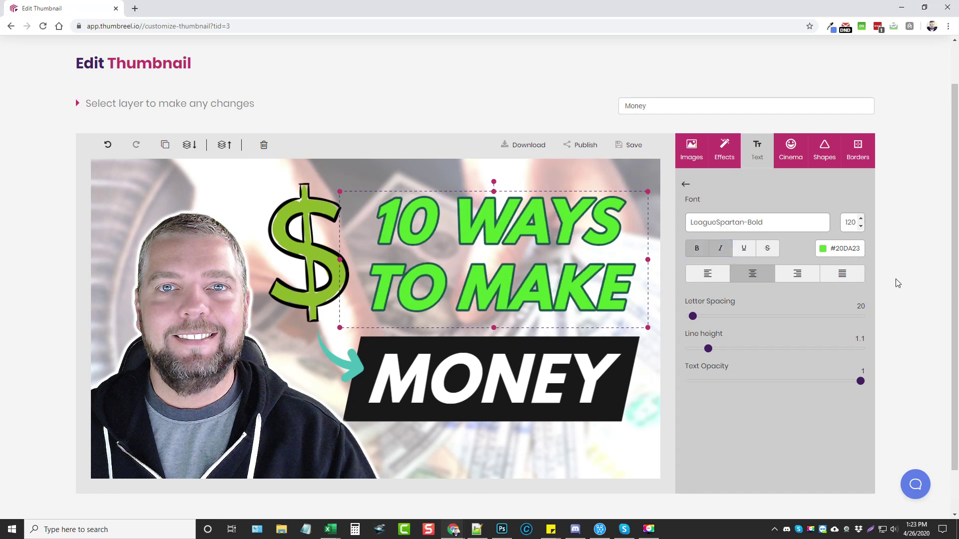
Browse the fonts available for the "10 WAYS TO MAKE" text without changing the current font
{"action": "left_click", "coordinate": [797, 226]}
{"action": "left_click_drag", "start_coordinate": [825, 256], "coordinate": [833, 361]}
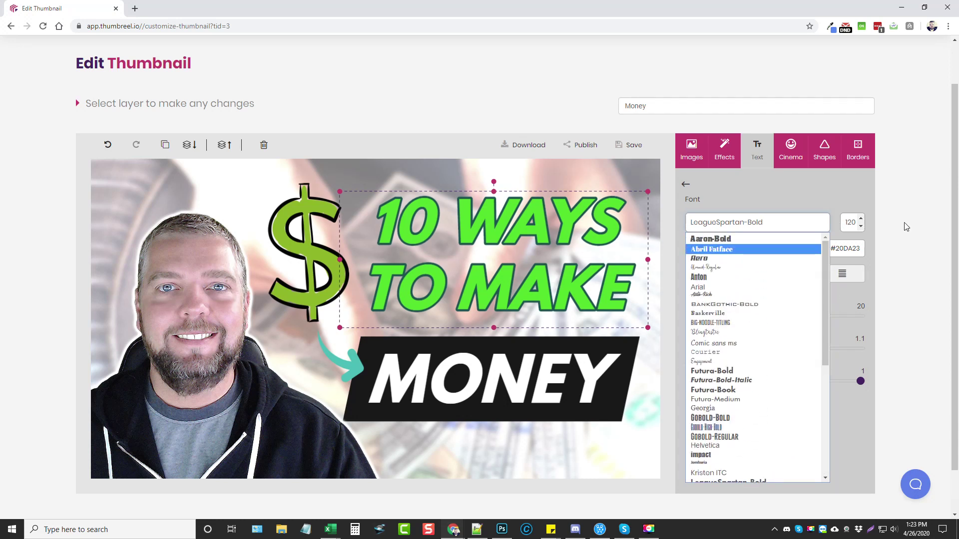
{"action": "left_click", "coordinate": [816, 228]}
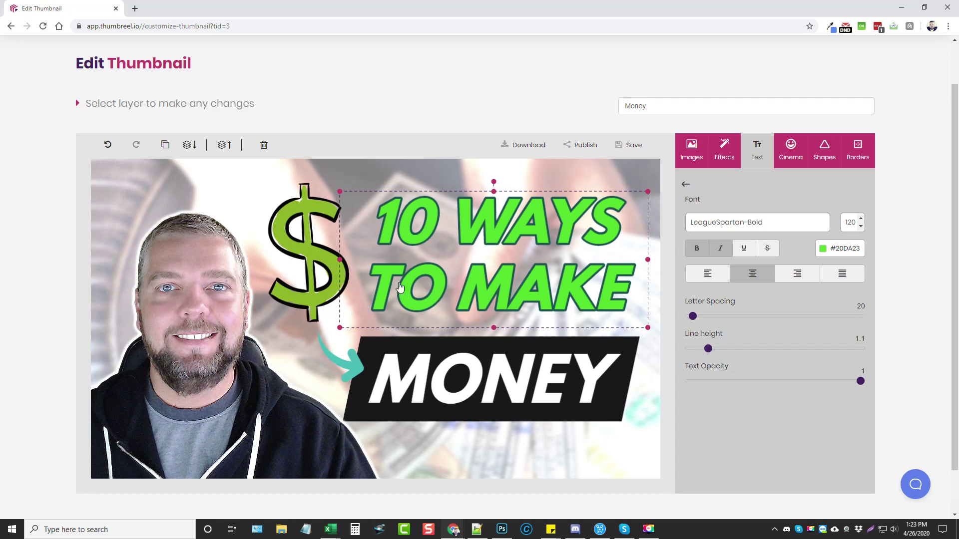
View the account choices for publishing the thumbnail and close them without publishing
{"action": "left_click", "coordinate": [585, 146]}
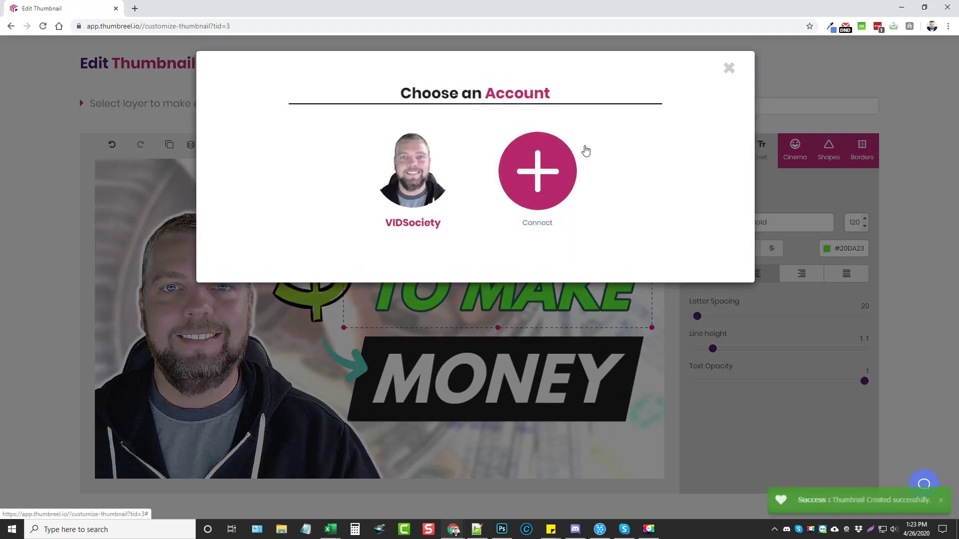
{"action": "left_click", "coordinate": [727, 72]}
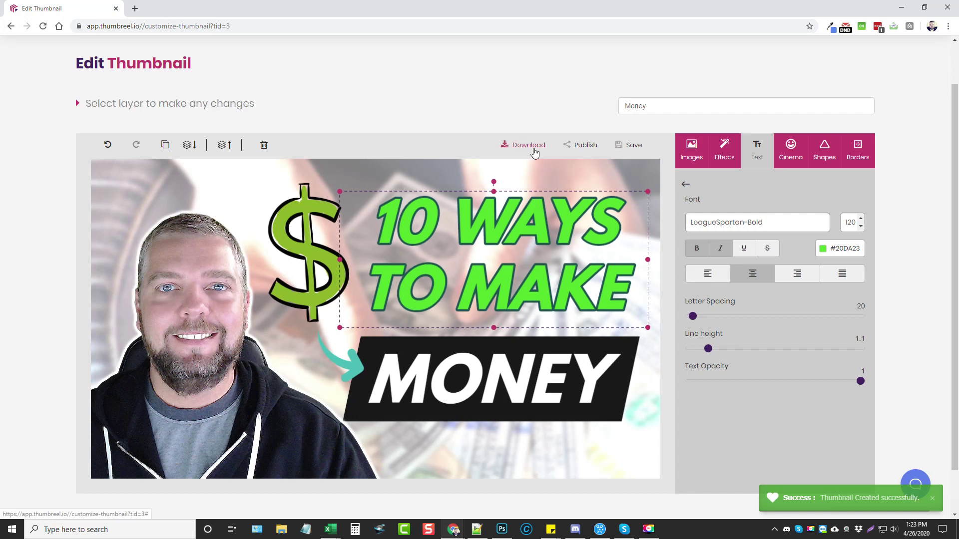
Save the thumbnail project and download it as a PNG file named "Money TN" in the TR Images folder
{"action": "left_click", "coordinate": [632, 146]}
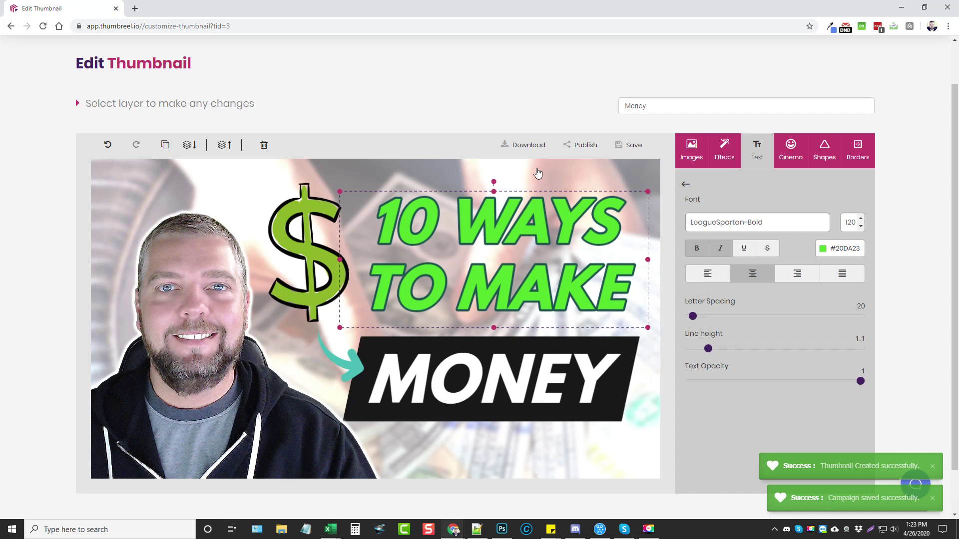
{"action": "left_click", "coordinate": [523, 146]}
{"action": "type", "text": "Money TN"}
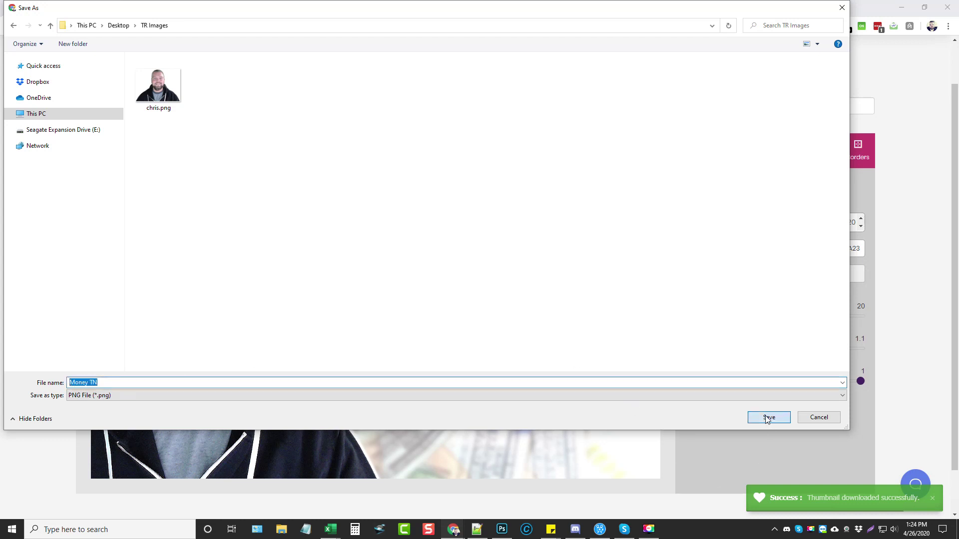
{"action": "left_click", "coordinate": [766, 417]}
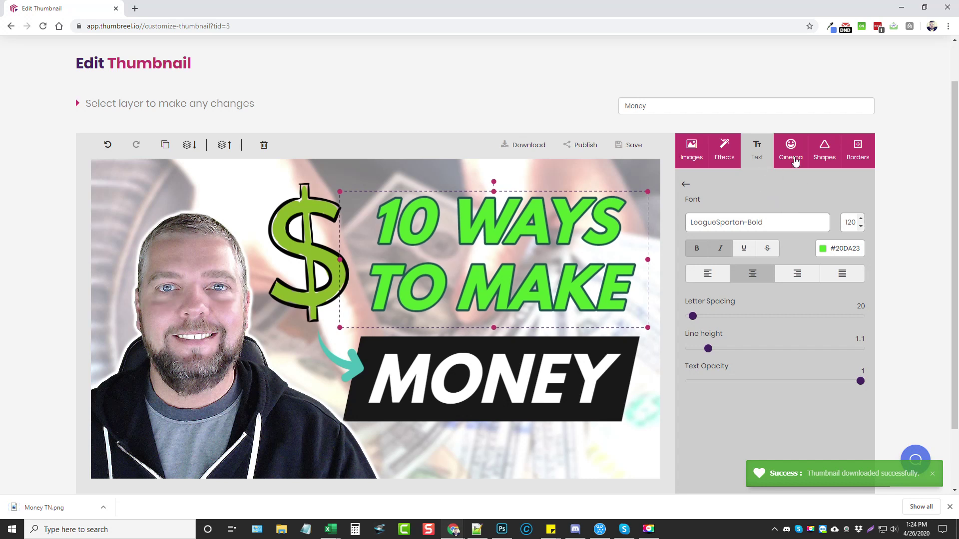
Look through the image sources on offer: stock photos, patterns, uploads and background colour
{"action": "left_click", "coordinate": [692, 151]}
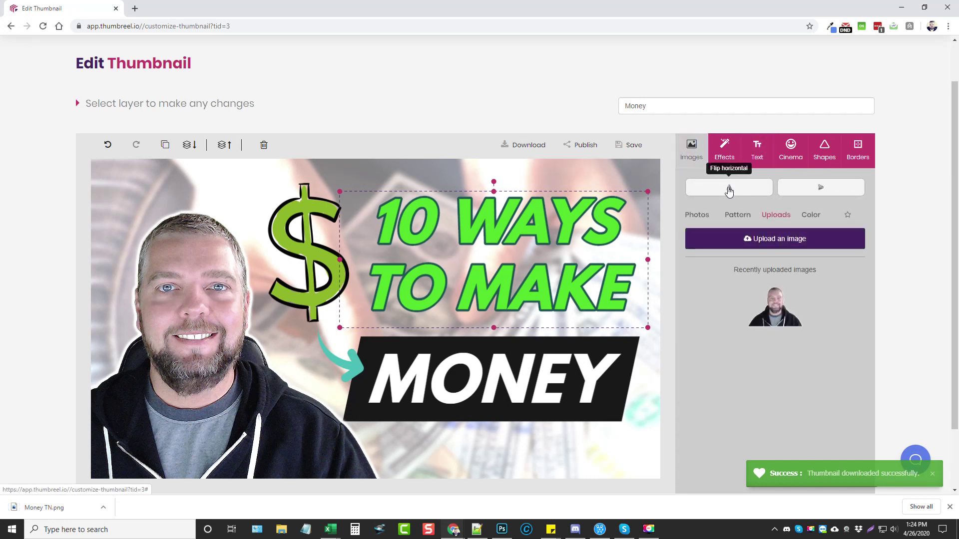
{"action": "left_click", "coordinate": [697, 215]}
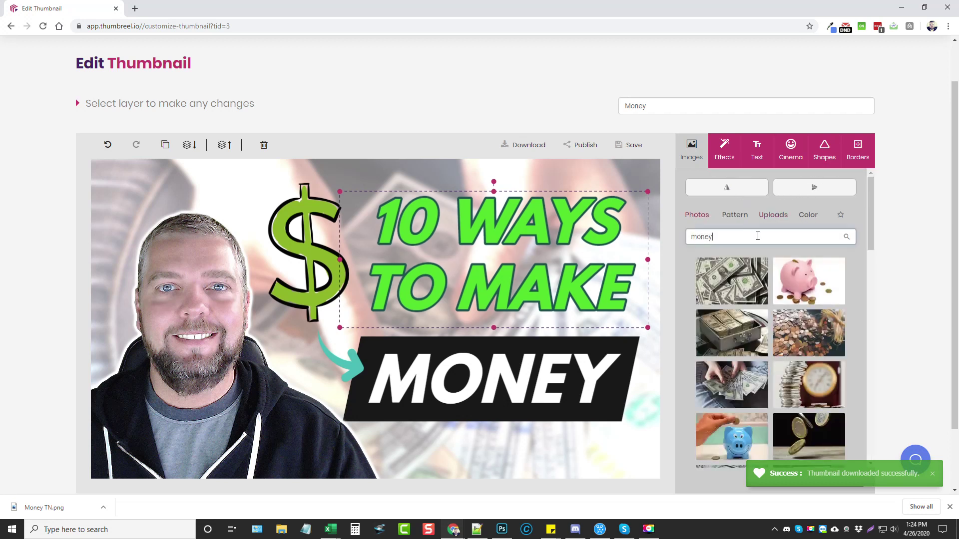
{"action": "left_click", "coordinate": [734, 214]}
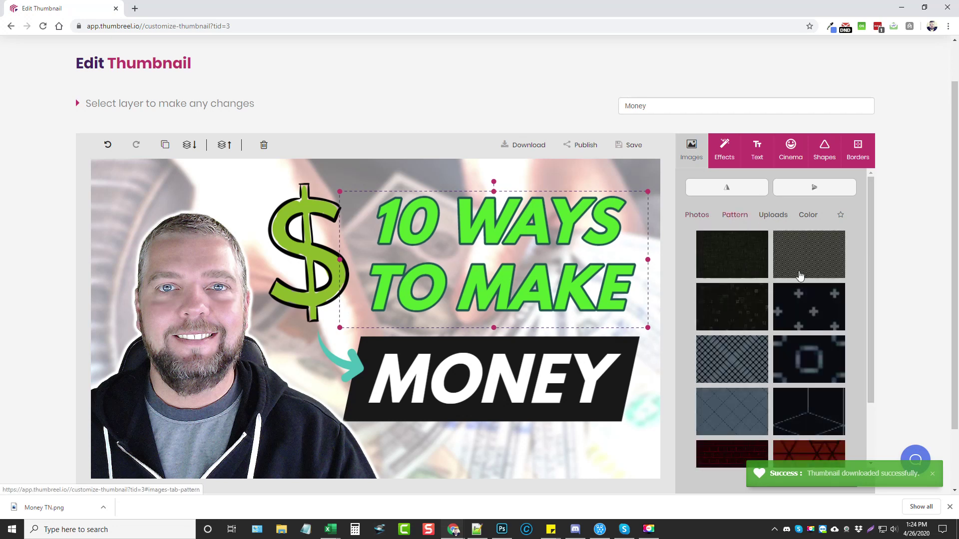
{"action": "left_click_drag", "start_coordinate": [871, 253], "coordinate": [872, 200]}
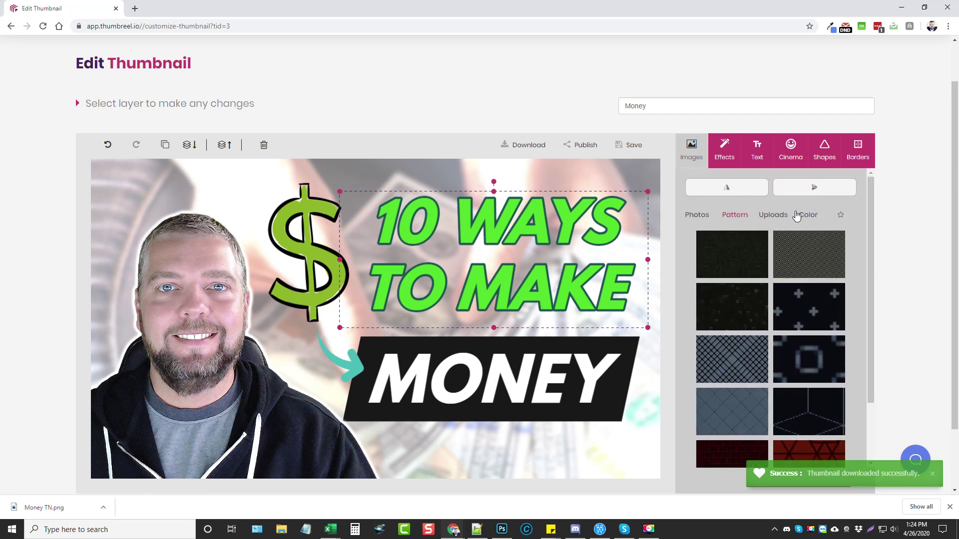
{"action": "left_click", "coordinate": [767, 215]}
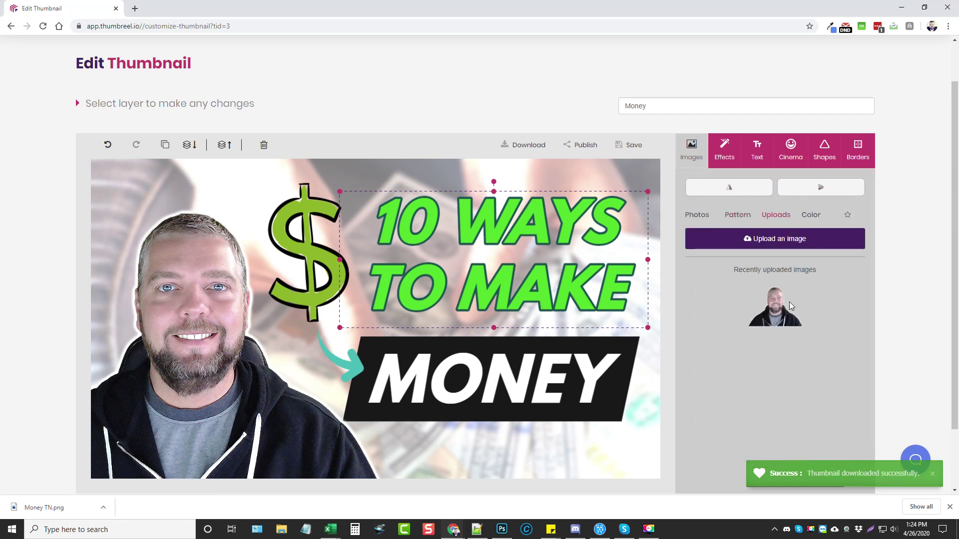
{"action": "left_click", "coordinate": [811, 215]}
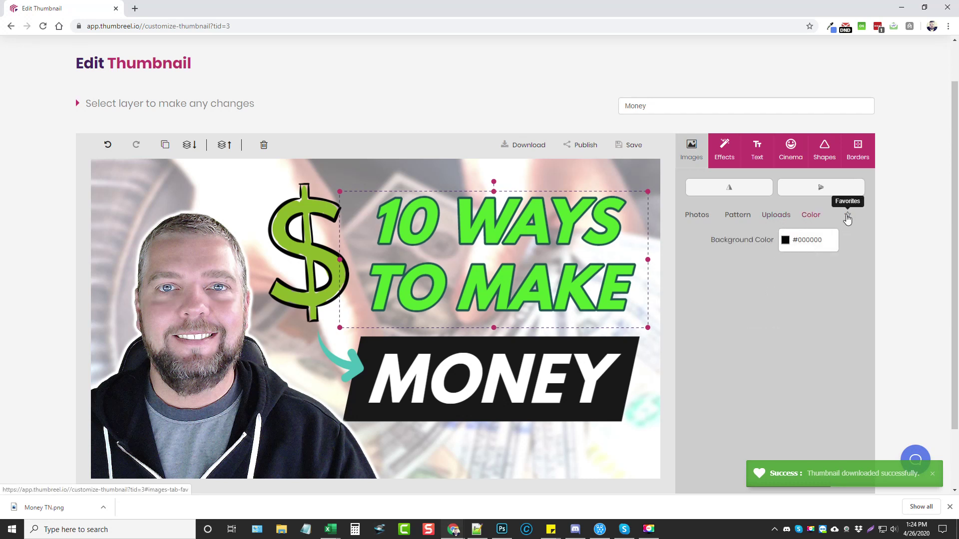
{"action": "left_click", "coordinate": [697, 215]}
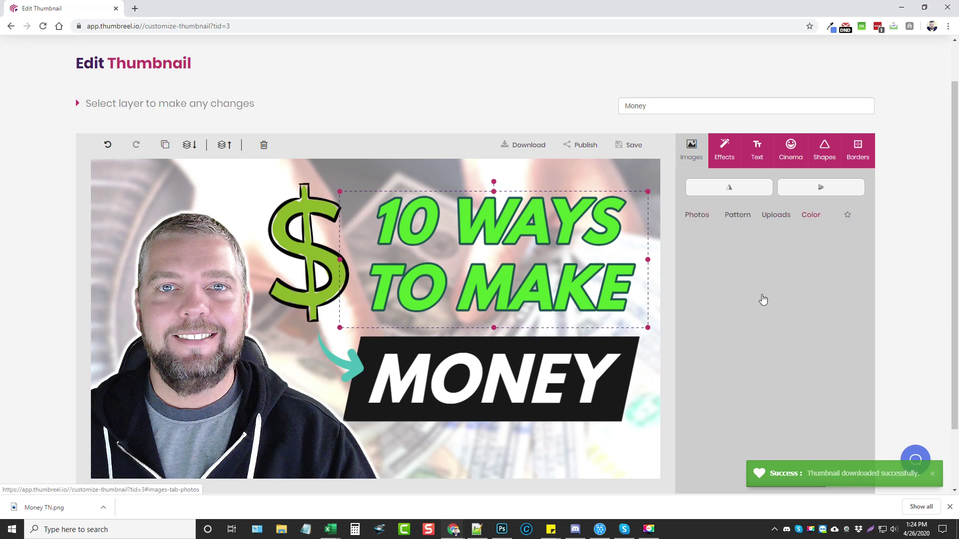
Examine the effects available for image layers, from blending and blur to gamma, and the text settings of "10 WAYS TO MAKE"
{"action": "left_click", "coordinate": [725, 156]}
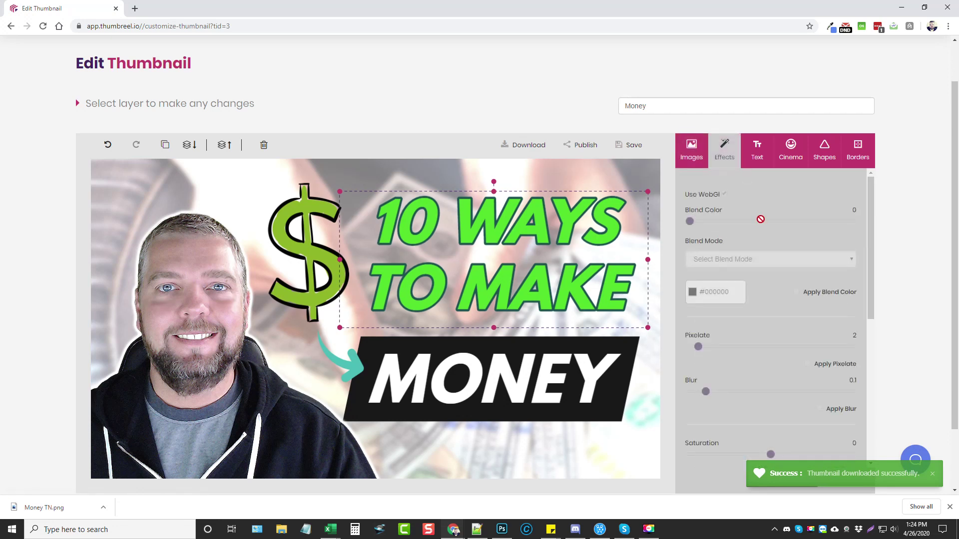
{"action": "scroll", "coordinate": [771, 296], "scroll_direction": "down", "scroll_amount": 4}
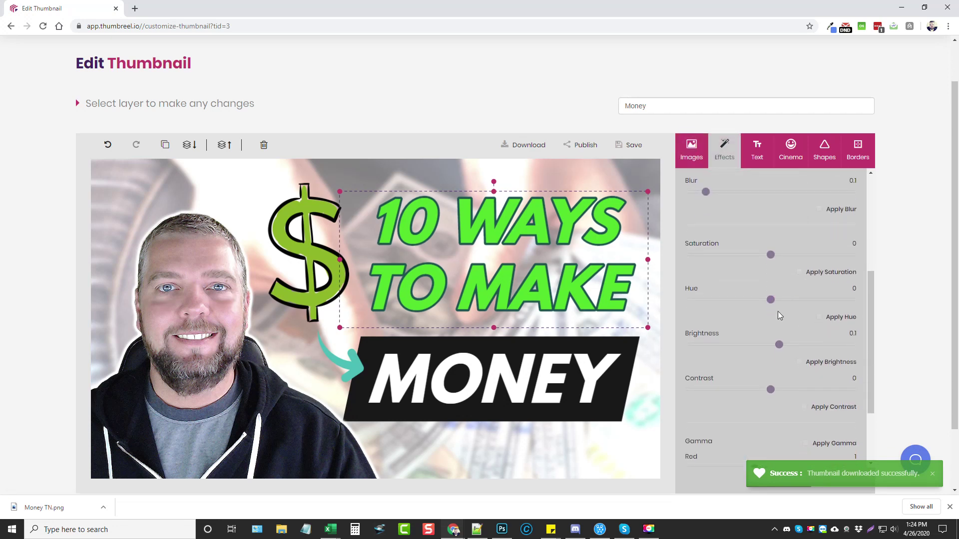
{"action": "scroll", "coordinate": [783, 309], "scroll_direction": "up", "scroll_amount": 5}
{"action": "scroll", "coordinate": [808, 306], "scroll_direction": "down", "scroll_amount": 3}
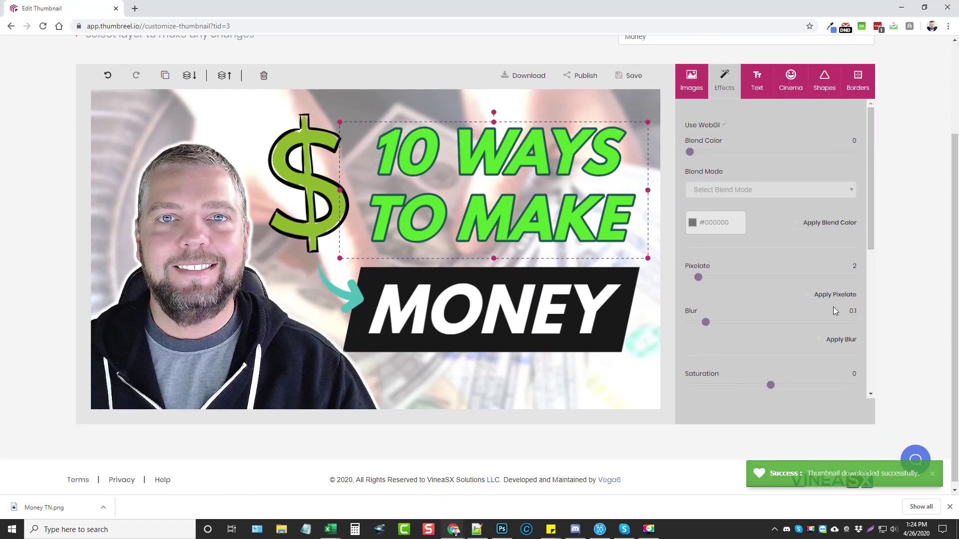
{"action": "left_click", "coordinate": [519, 387]}
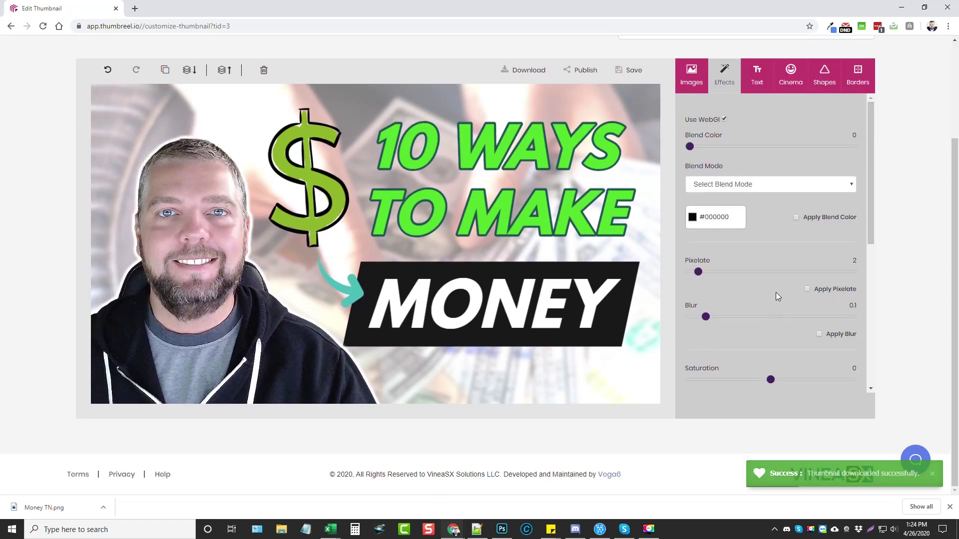
{"action": "scroll", "coordinate": [775, 292], "scroll_direction": "down", "scroll_amount": 2}
{"action": "scroll", "coordinate": [729, 280], "scroll_direction": "down", "scroll_amount": 3}
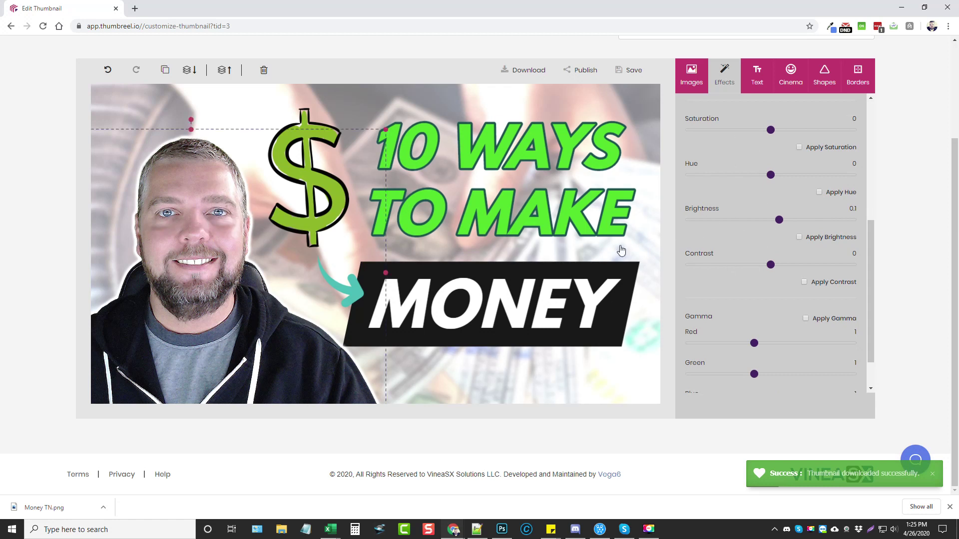
{"action": "left_click", "coordinate": [571, 220]}
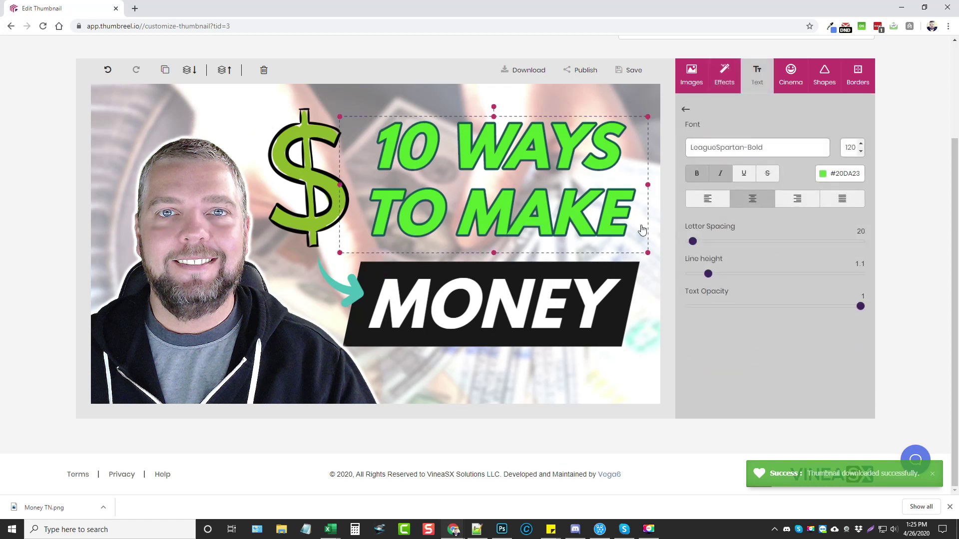
Look through the image effects, the text settings and the icon library on offer for the thumbnail
{"action": "left_click", "coordinate": [724, 79]}
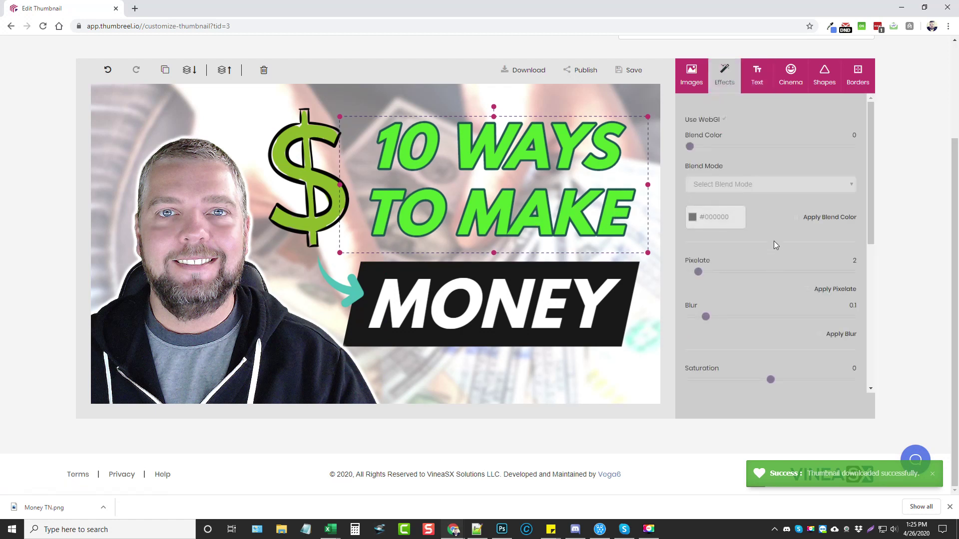
{"action": "scroll", "coordinate": [749, 257], "scroll_direction": "down", "scroll_amount": 4}
{"action": "scroll", "coordinate": [754, 200], "scroll_direction": "up", "scroll_amount": 4}
{"action": "left_click", "coordinate": [758, 76]}
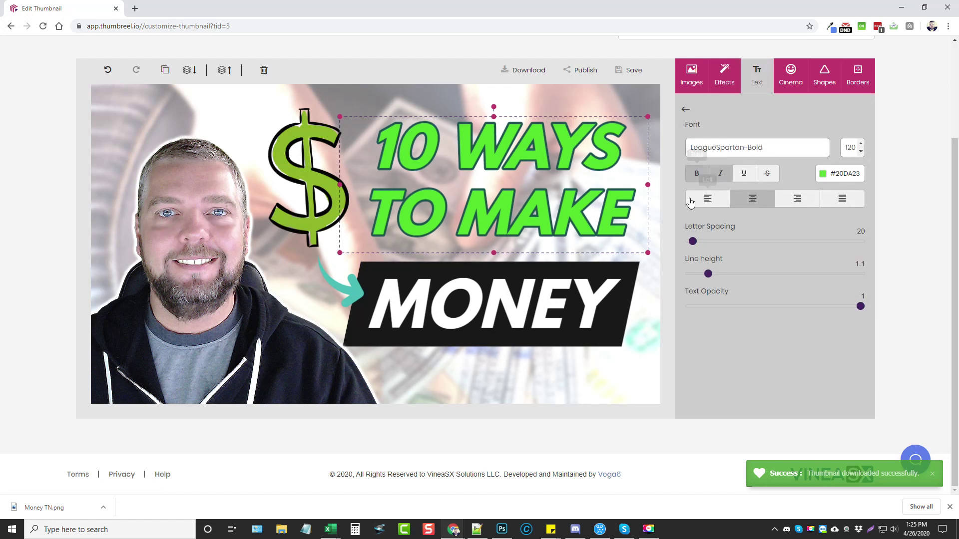
{"action": "left_click", "coordinate": [785, 89]}
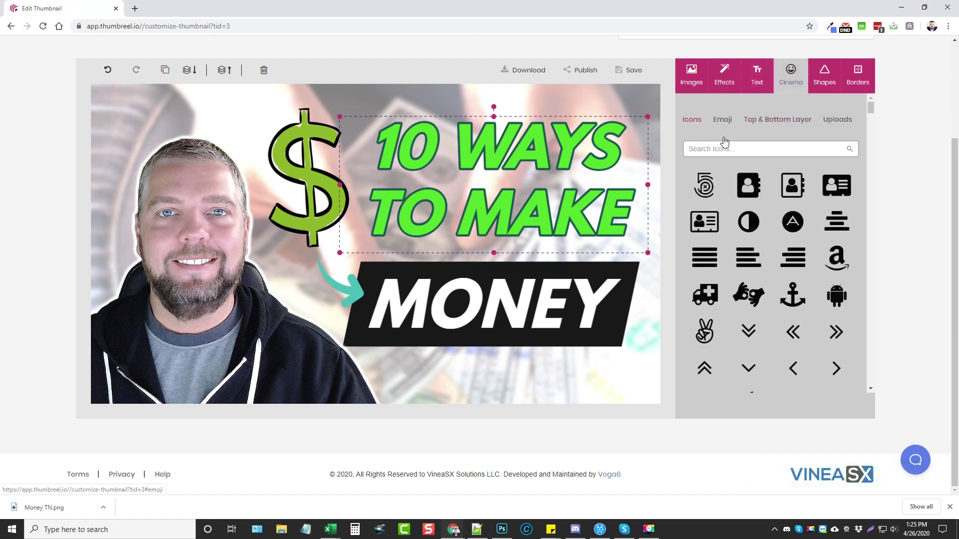
{"action": "scroll", "coordinate": [761, 247], "scroll_direction": "down", "scroll_amount": 4}
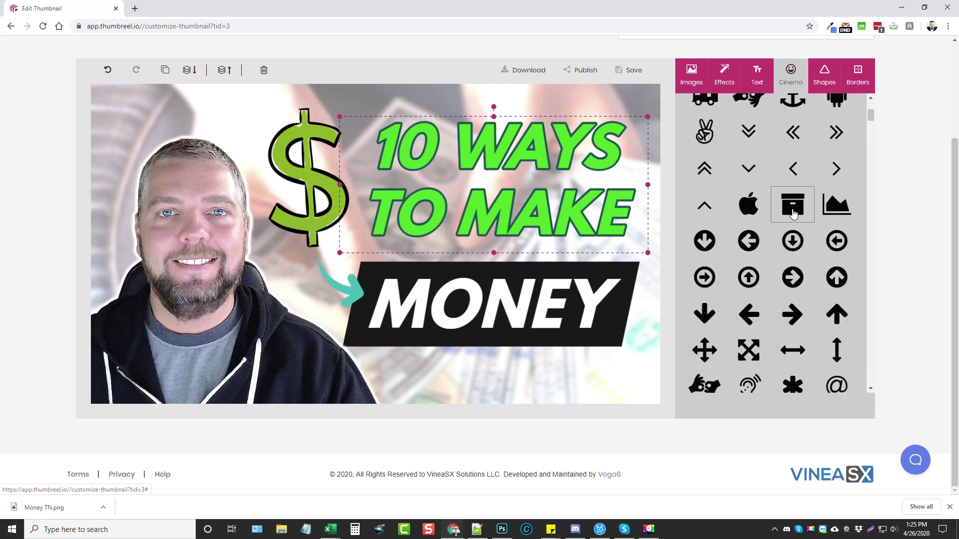
{"action": "scroll", "coordinate": [775, 320], "scroll_direction": "up", "scroll_amount": 6}
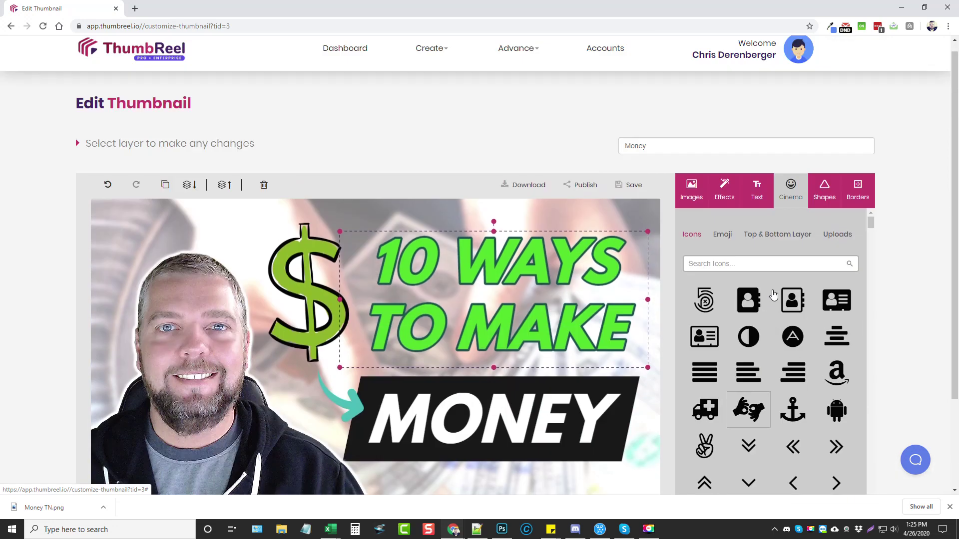
{"action": "scroll", "coordinate": [775, 318], "scroll_direction": "down", "scroll_amount": 2}
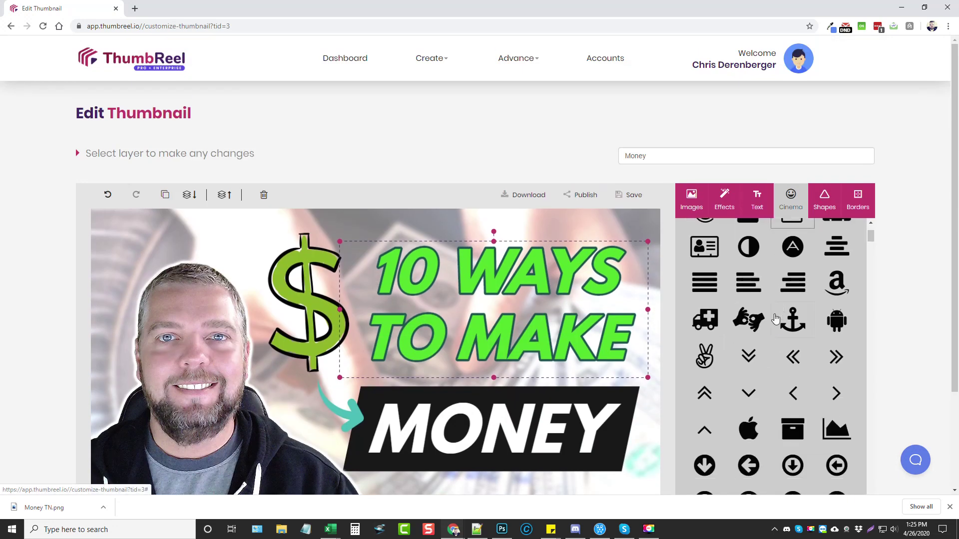
Add the Amazon icon to the thumbnail, shrink it and place it in the corner above the portrait
{"action": "left_click", "coordinate": [841, 288]}
{"action": "left_click_drag", "start_coordinate": [379, 370], "coordinate": [402, 448]}
{"action": "left_click_drag", "start_coordinate": [336, 303], "coordinate": [229, 295]}
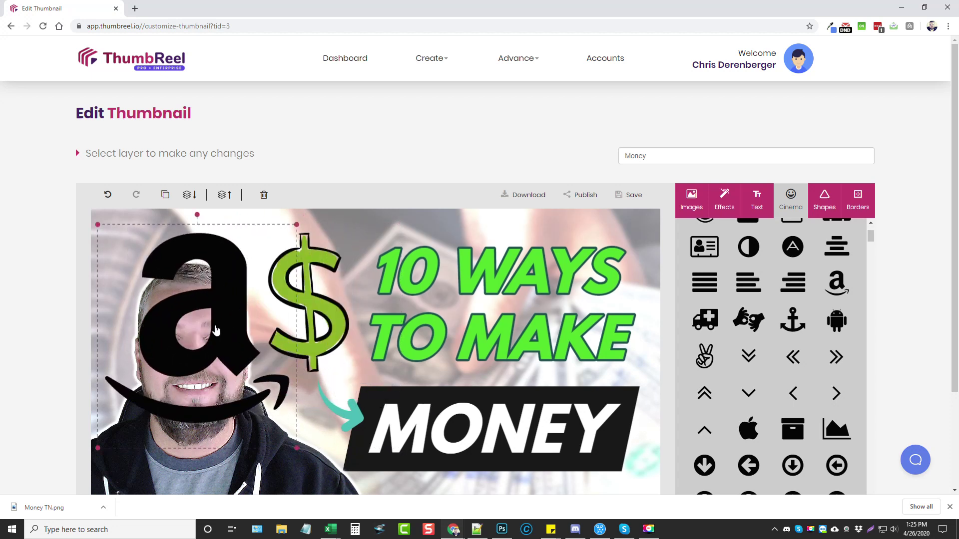
{"action": "left_click_drag", "start_coordinate": [296, 448], "coordinate": [157, 270]}
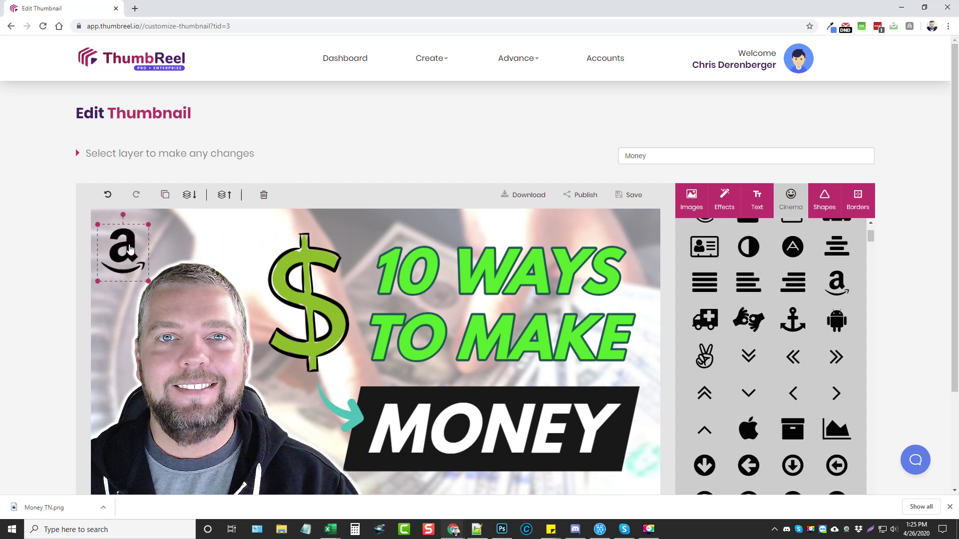
{"action": "left_click", "coordinate": [187, 255]}
{"action": "scroll", "coordinate": [414, 322], "scroll_direction": "down", "scroll_amount": 1}
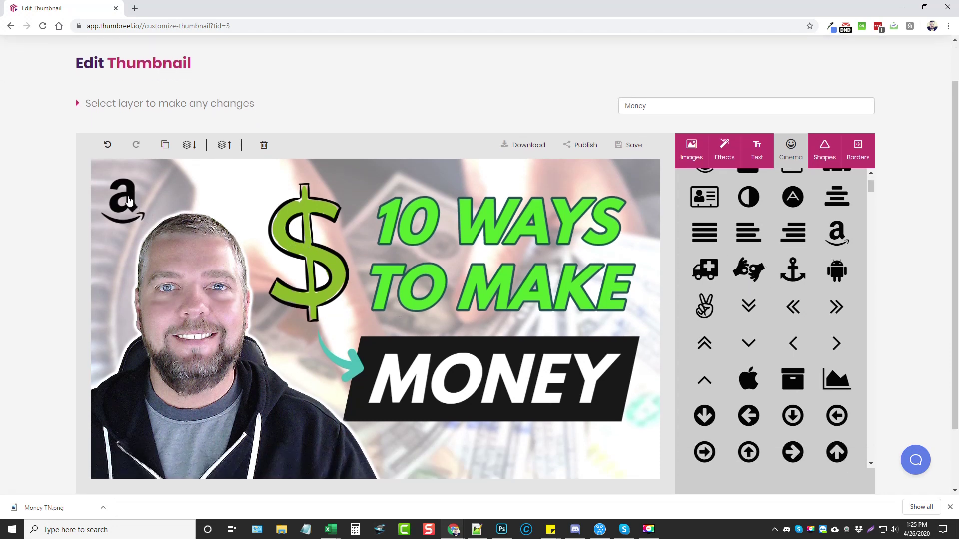
{"action": "scroll", "coordinate": [930, 248], "scroll_direction": "down", "scroll_amount": 2}
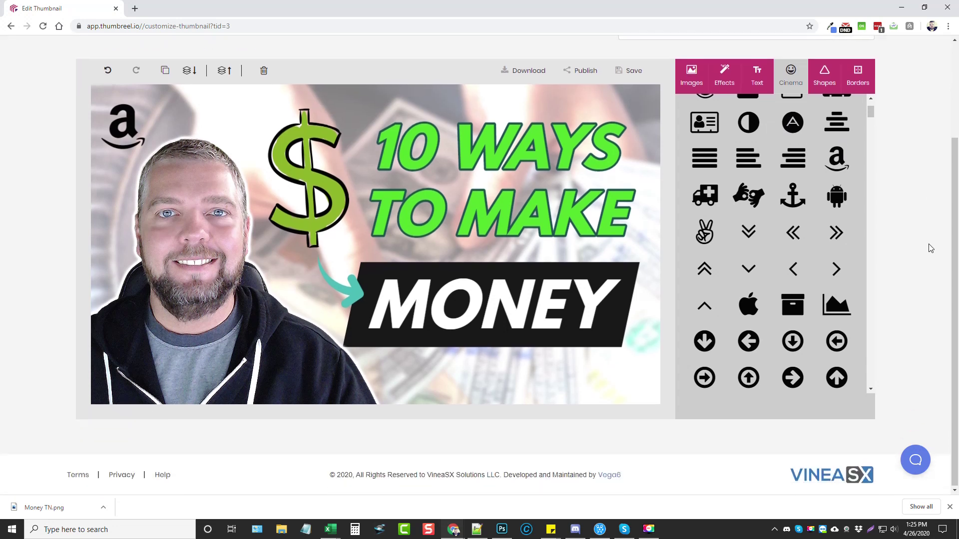
Check the shape colour setting of the black banner behind "MONEY" and view the available border styles
{"action": "scroll", "coordinate": [921, 235], "scroll_direction": "up", "scroll_amount": 1}
{"action": "left_click", "coordinate": [829, 131]}
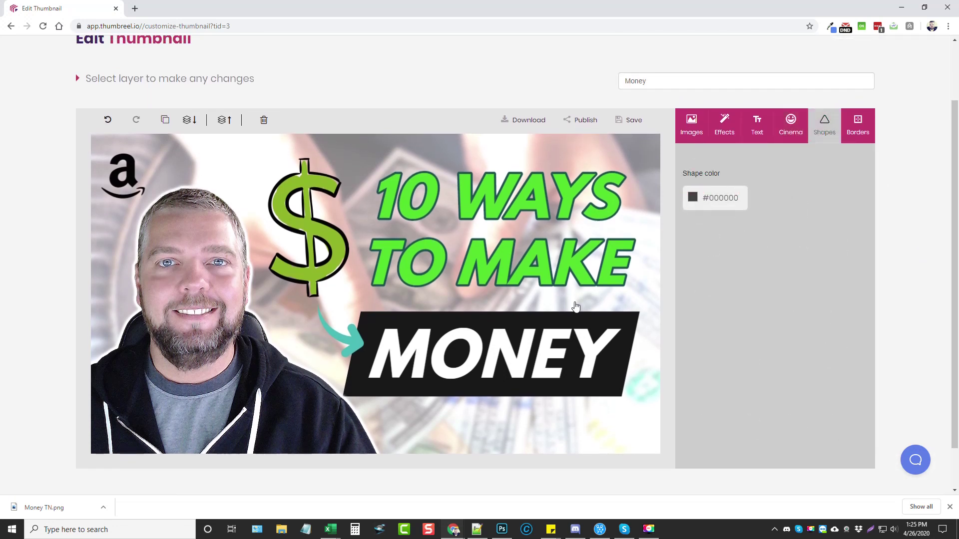
{"action": "left_click", "coordinate": [631, 319]}
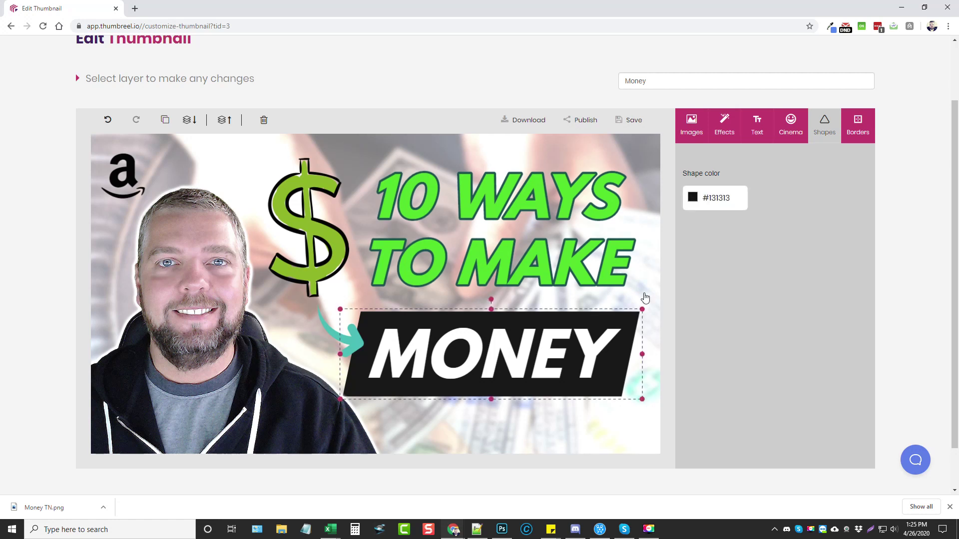
{"action": "left_click", "coordinate": [859, 128]}
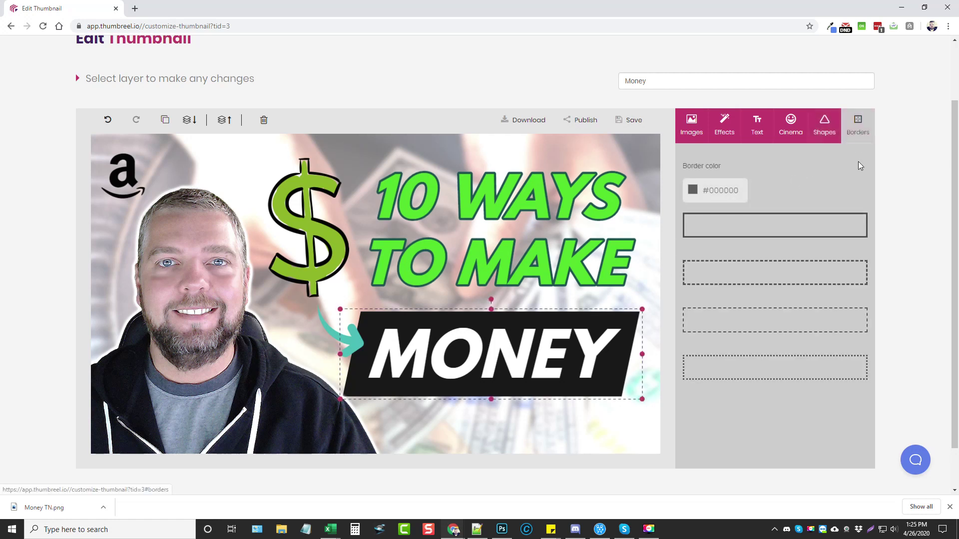
Add a dashed border and stretch it to frame the "10 WAYS TO MAKE" text
{"action": "left_click", "coordinate": [740, 325]}
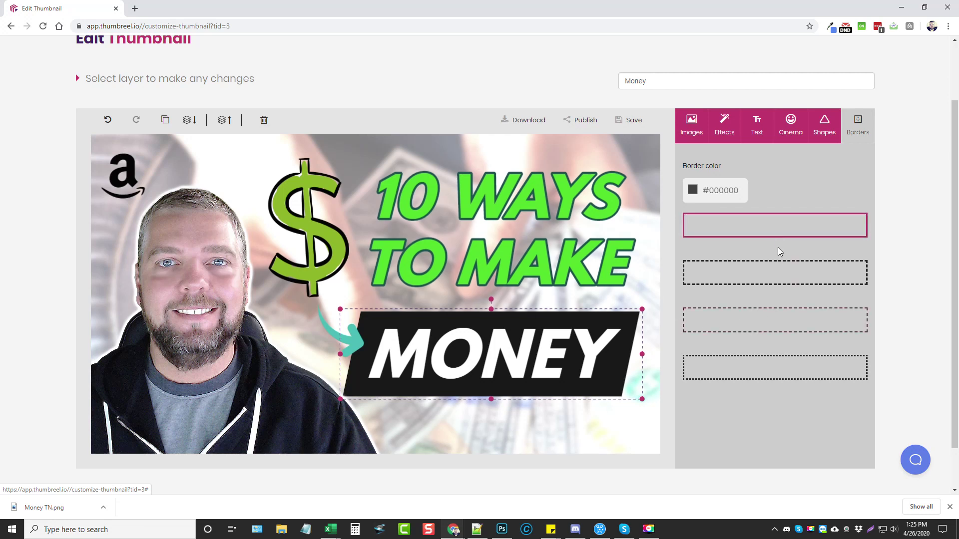
{"action": "left_click_drag", "start_coordinate": [356, 294], "coordinate": [465, 291]}
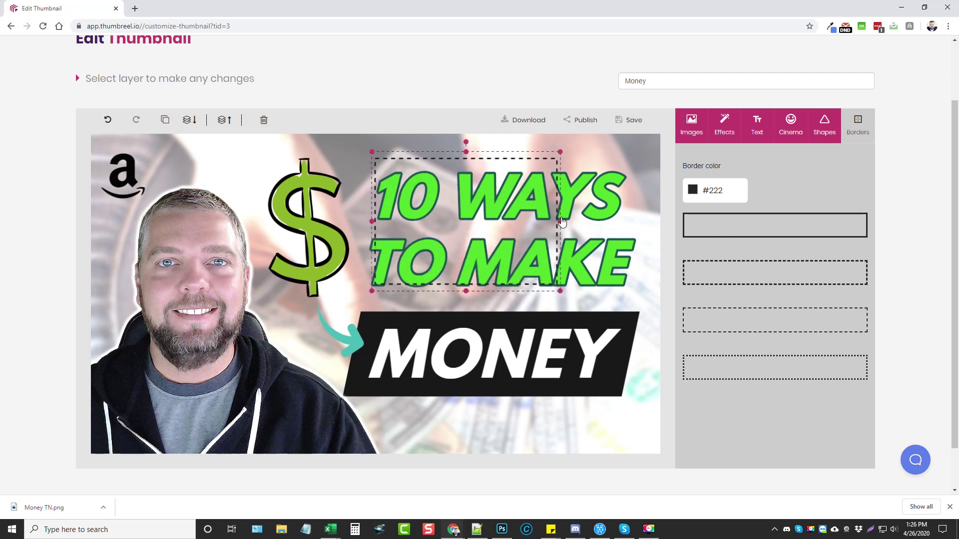
{"action": "left_click_drag", "start_coordinate": [560, 220], "coordinate": [654, 221]}
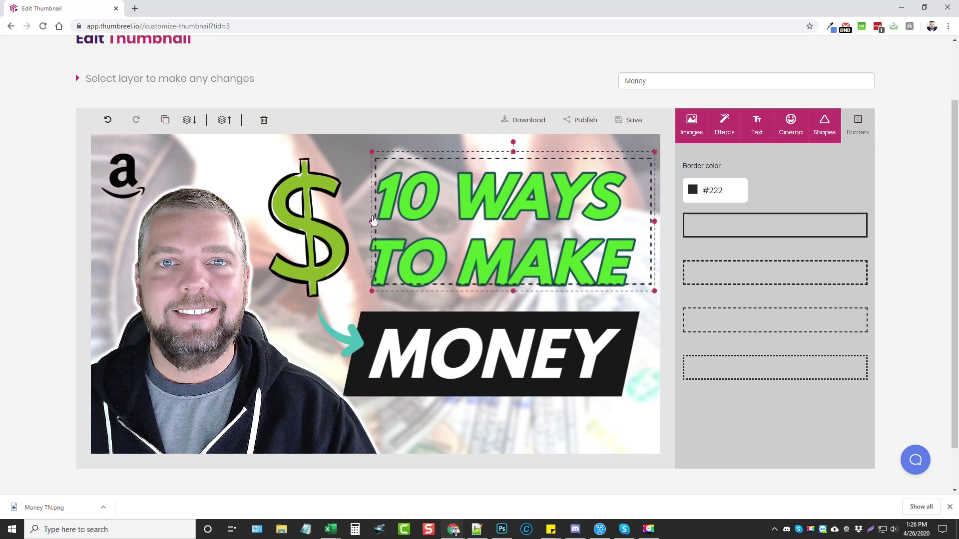
{"action": "left_click_drag", "start_coordinate": [371, 220], "coordinate": [350, 221]}
{"action": "left_click_drag", "start_coordinate": [502, 290], "coordinate": [502, 307]}
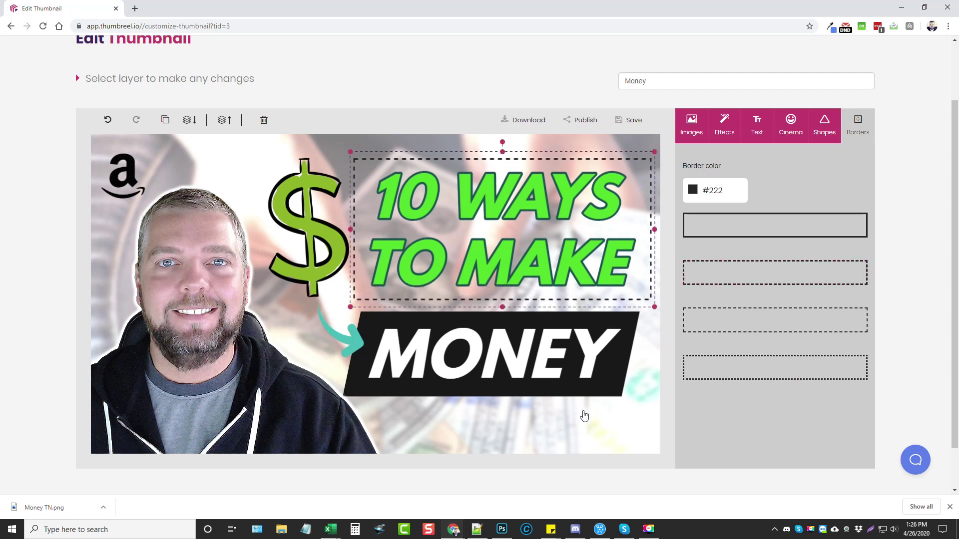
Set the colour of the dashed border around "10 WAYS TO MAKE" to red #FF0000
{"action": "left_click", "coordinate": [693, 192]}
{"action": "left_click_drag", "start_coordinate": [695, 251], "coordinate": [676, 201]}
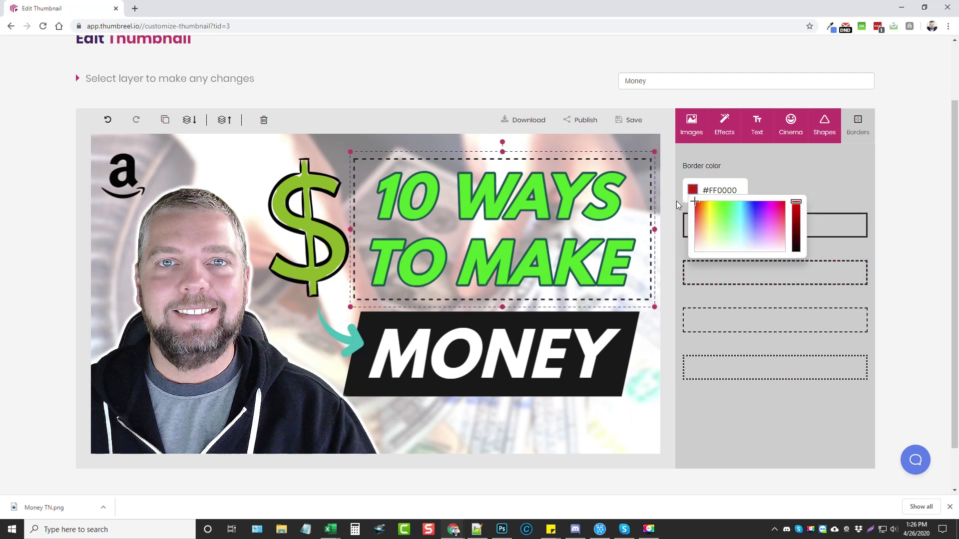
{"action": "left_click", "coordinate": [932, 234]}
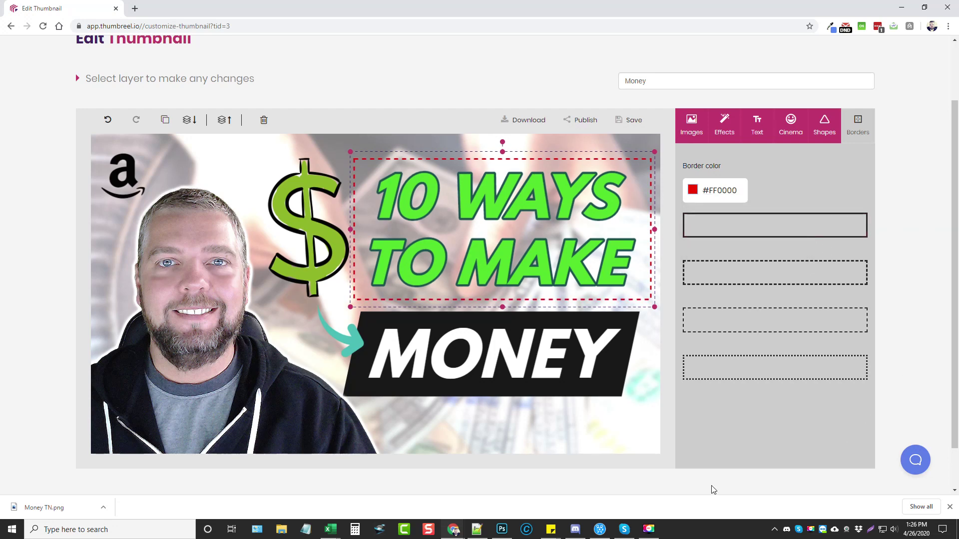
{"action": "scroll", "coordinate": [699, 440], "scroll_direction": "down", "scroll_amount": 1}
{"action": "left_click", "coordinate": [646, 352]}
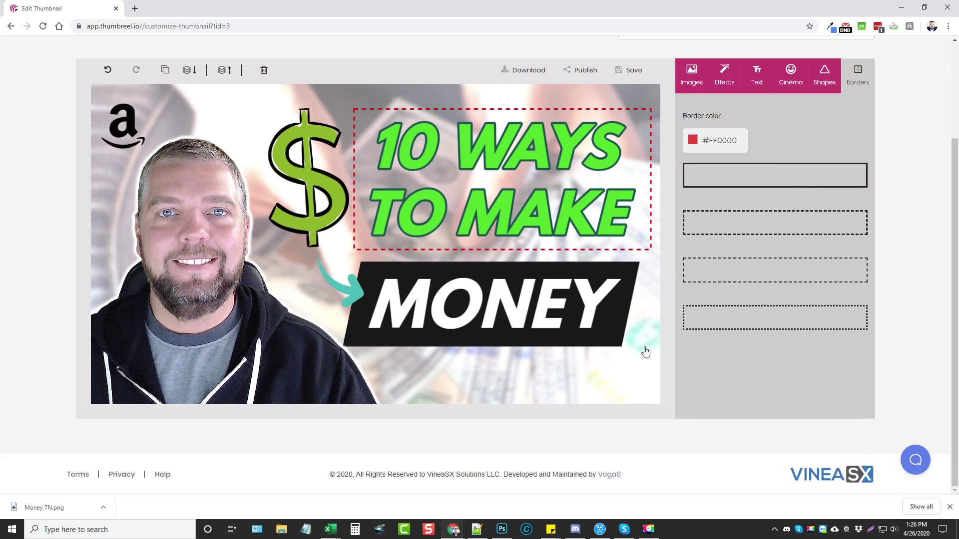
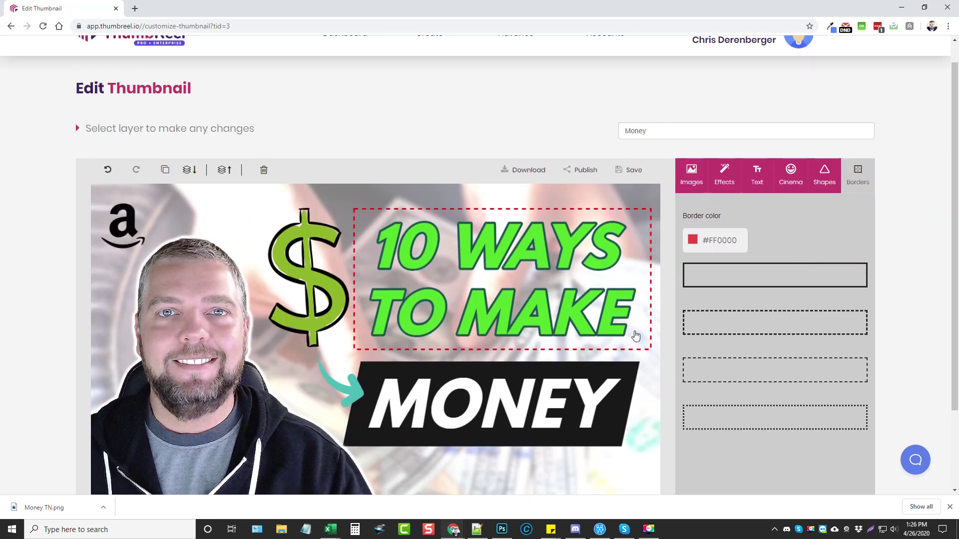
Delete the red dashed border layer and the Amazon icon layer from the thumbnail
{"action": "left_click", "coordinate": [651, 256]}
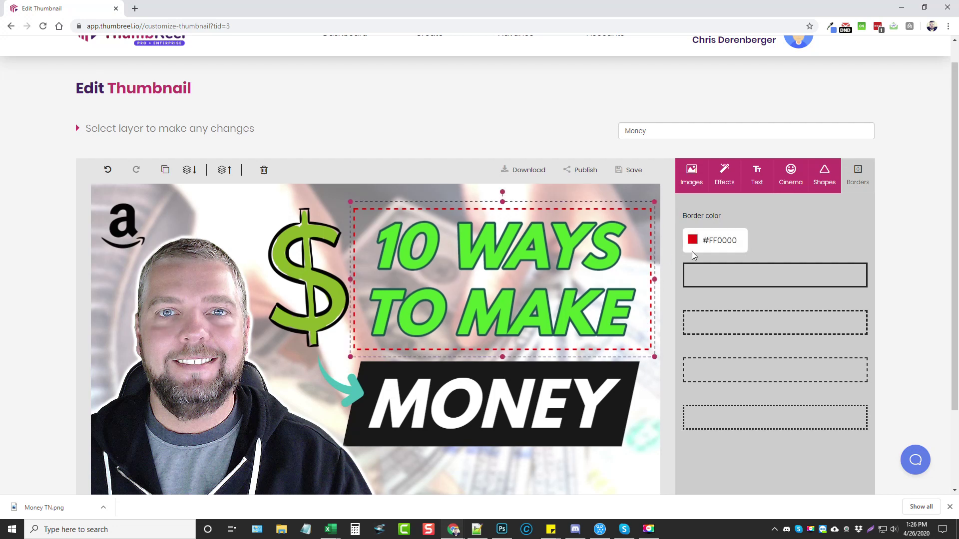
{"action": "key", "text": "Delete"}
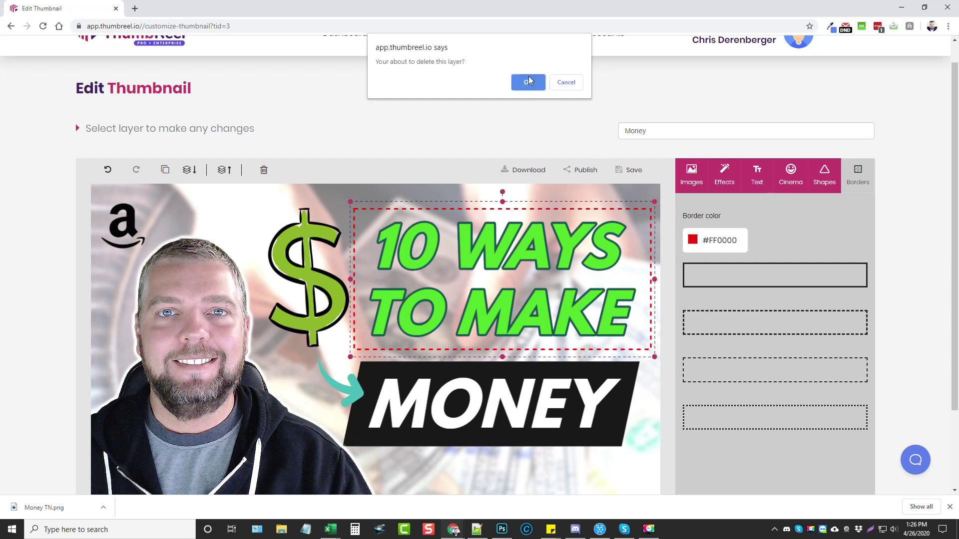
{"action": "left_click", "coordinate": [528, 82]}
{"action": "left_click", "coordinate": [131, 220]}
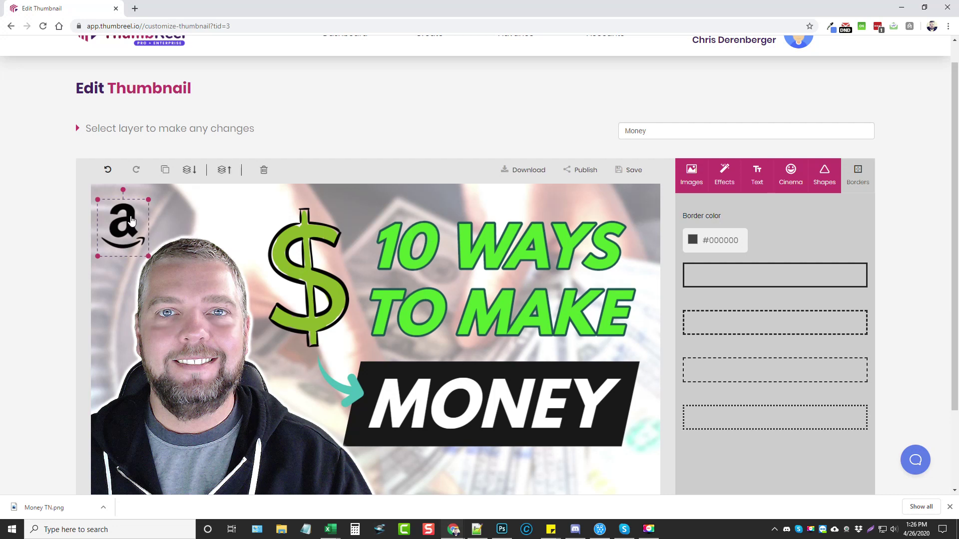
{"action": "key", "text": "Delete"}
{"action": "left_click", "coordinate": [529, 81]}
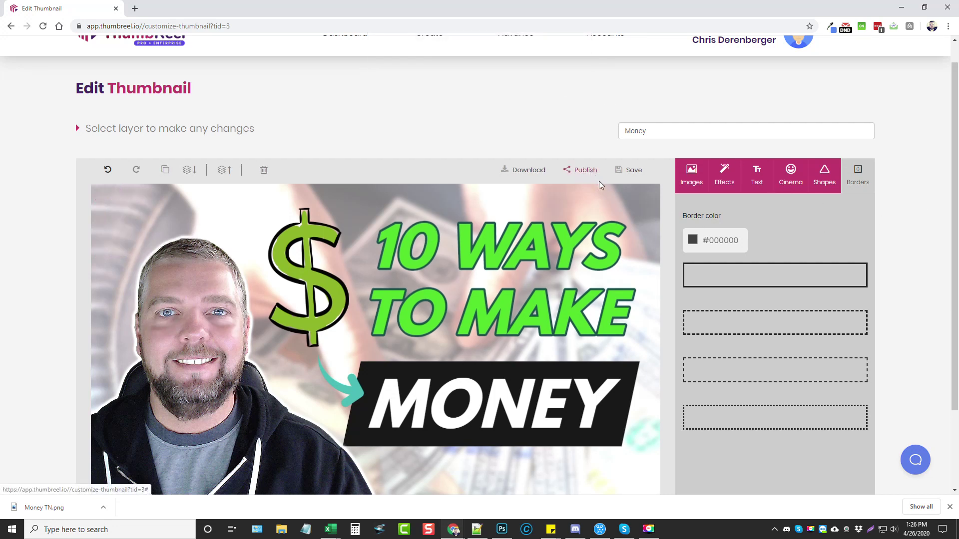
Start a snap from video using the VIDSociety account's "Gateway Review: YouTube Affiliate Marketing With Gateway" video
{"action": "left_click", "coordinate": [827, 285]}
{"action": "scroll", "coordinate": [899, 278], "scroll_direction": "up", "scroll_amount": 1}
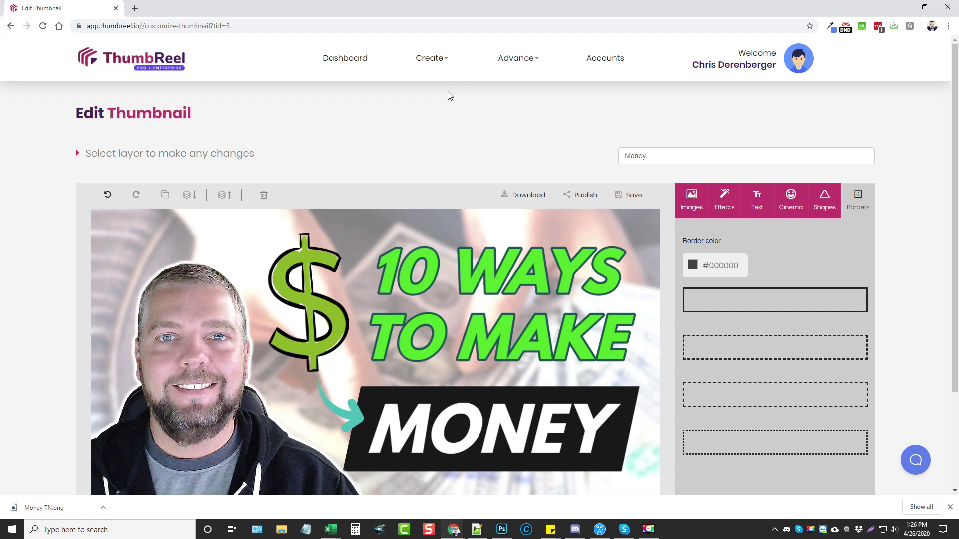
{"action": "left_click", "coordinate": [439, 59]}
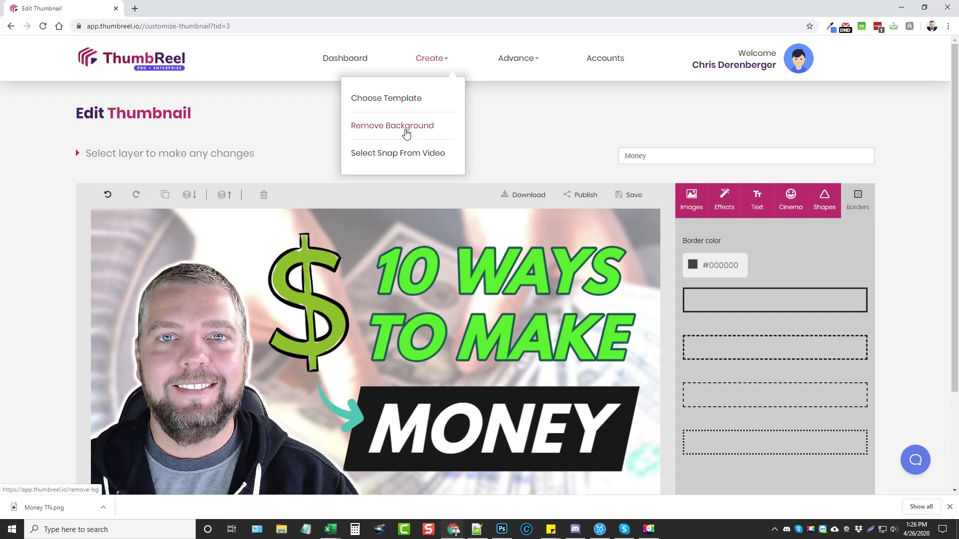
{"action": "left_click", "coordinate": [408, 158]}
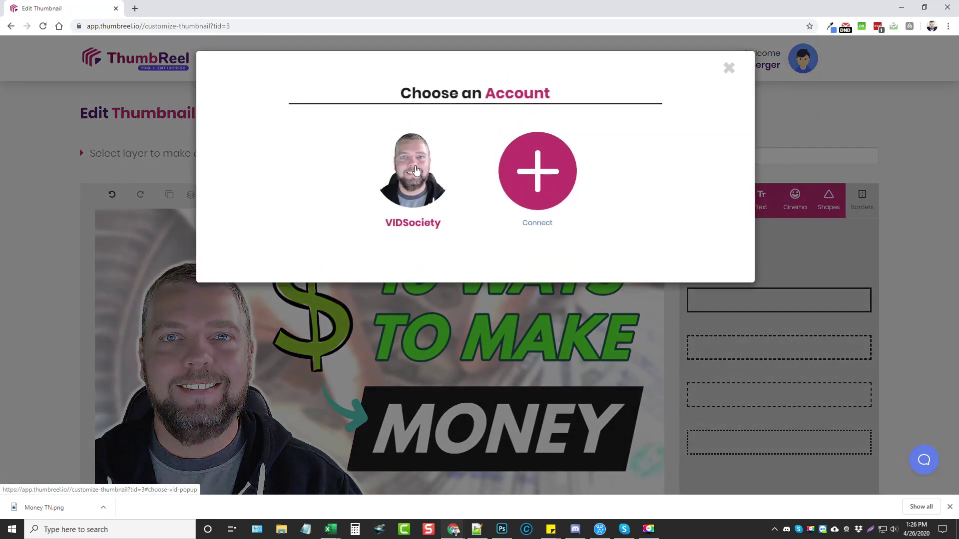
{"action": "left_click", "coordinate": [415, 170]}
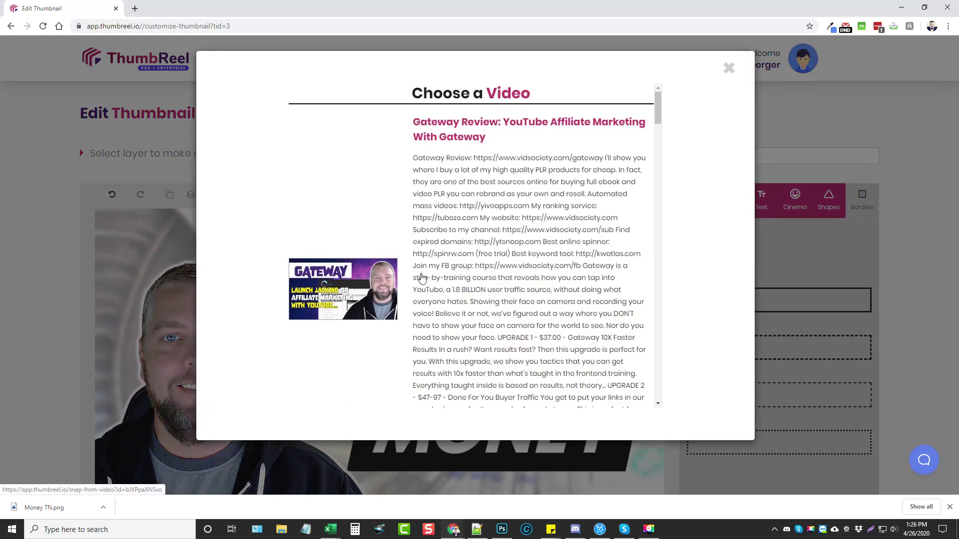
{"action": "left_click", "coordinate": [343, 285]}
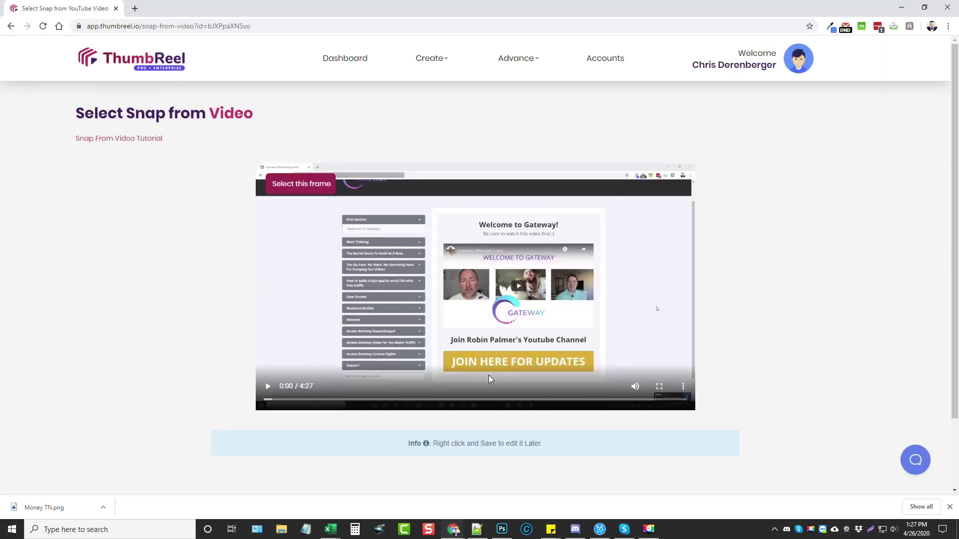
Create a snapshot of the video frame at 2:24 and review its preview
{"action": "left_click", "coordinate": [492, 400]}
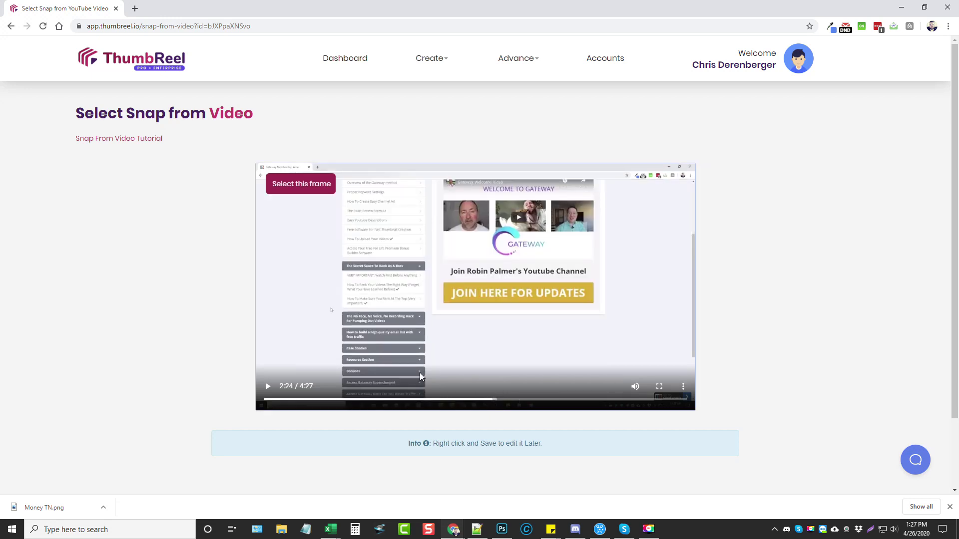
{"action": "left_click", "coordinate": [301, 188]}
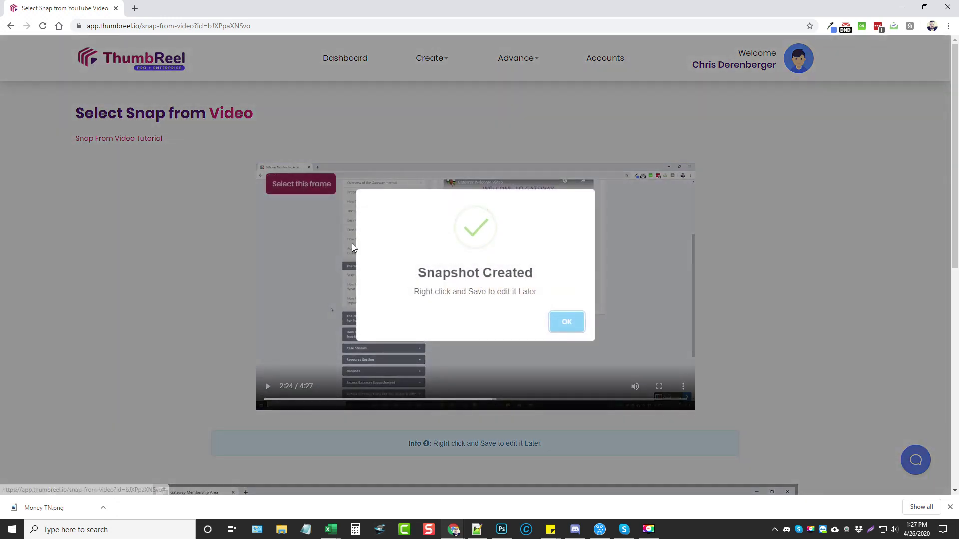
{"action": "left_click", "coordinate": [568, 328]}
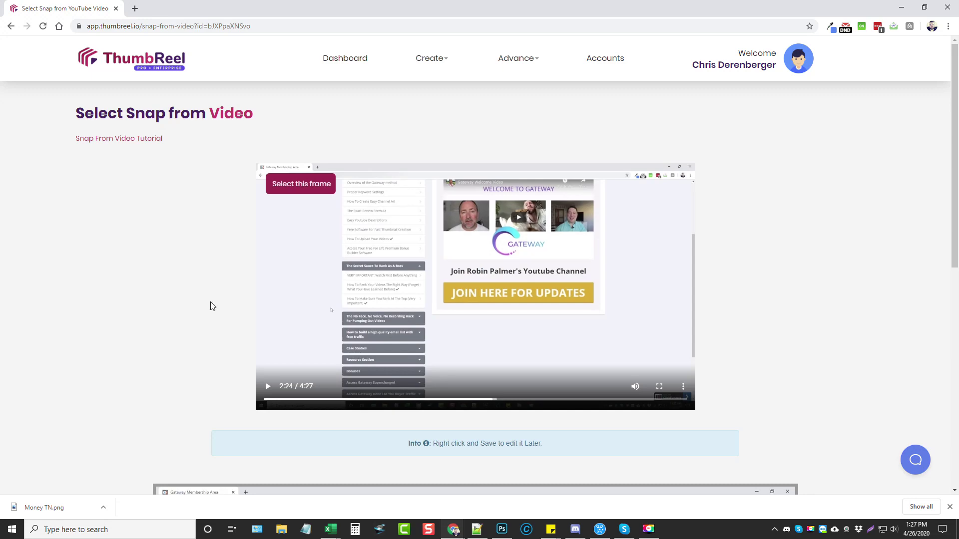
{"action": "scroll", "coordinate": [499, 250], "scroll_direction": "down", "scroll_amount": 9}
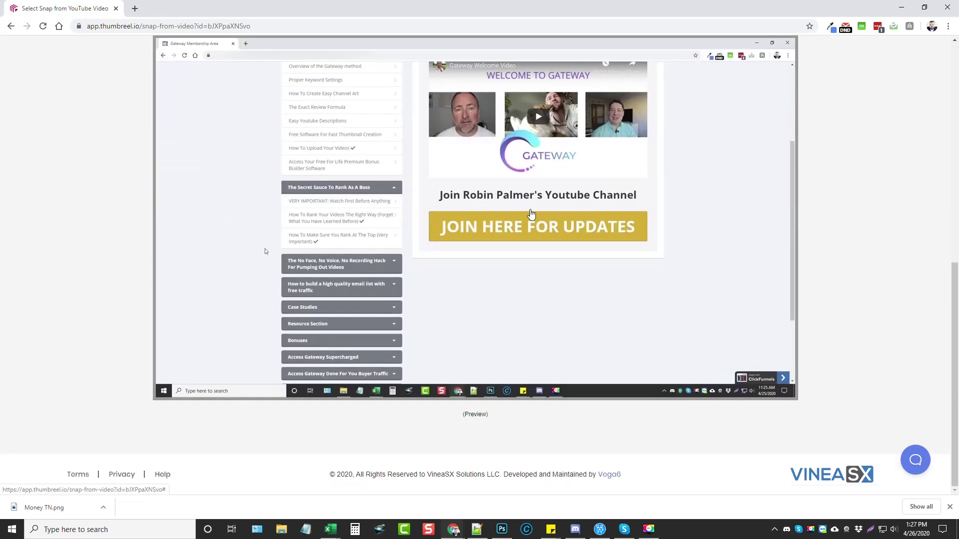
{"action": "scroll", "coordinate": [543, 293], "scroll_direction": "up", "scroll_amount": 5}
{"action": "scroll", "coordinate": [543, 293], "scroll_direction": "up", "scroll_amount": 4}
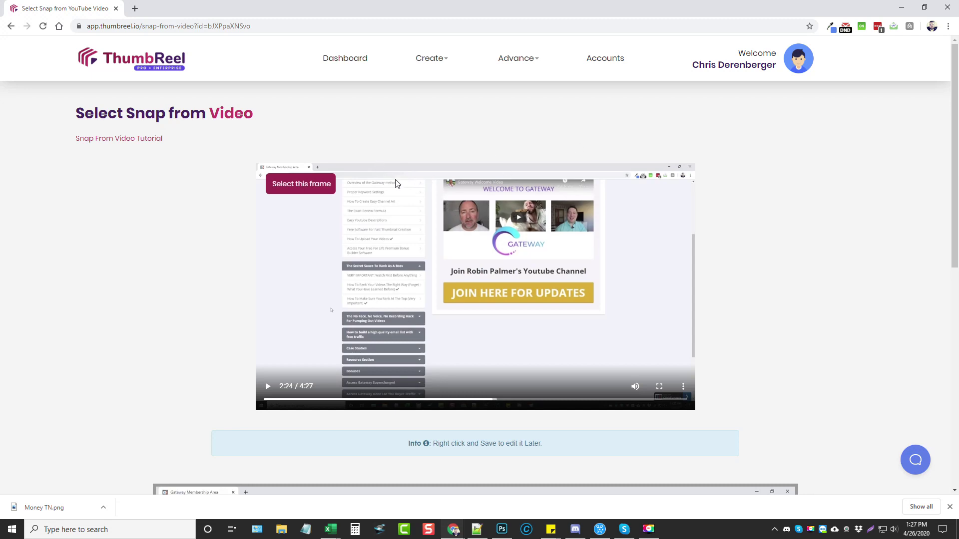
Open the Analysis tool in a separate browser tab
{"action": "left_click", "coordinate": [798, 61]}
{"action": "mouse_move", "coordinate": [516, 67]}
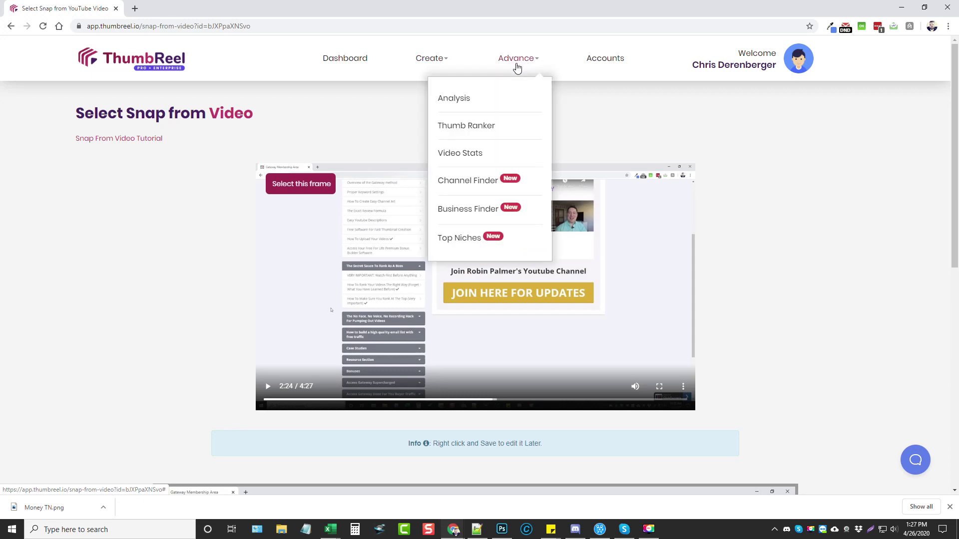
{"action": "middle_click", "coordinate": [456, 98]}
{"action": "left_click", "coordinate": [178, 10]}
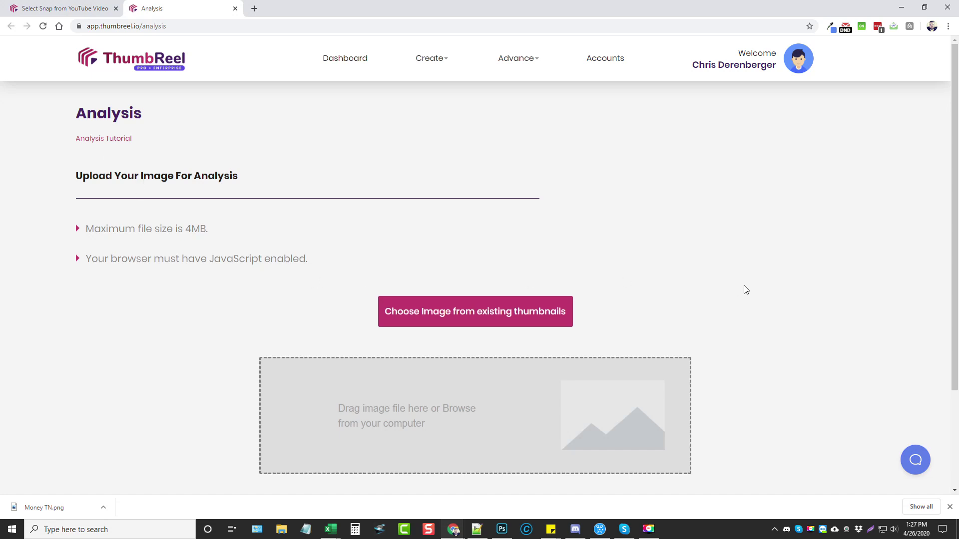
{"action": "scroll", "coordinate": [767, 314], "scroll_direction": "down", "scroll_amount": 1}
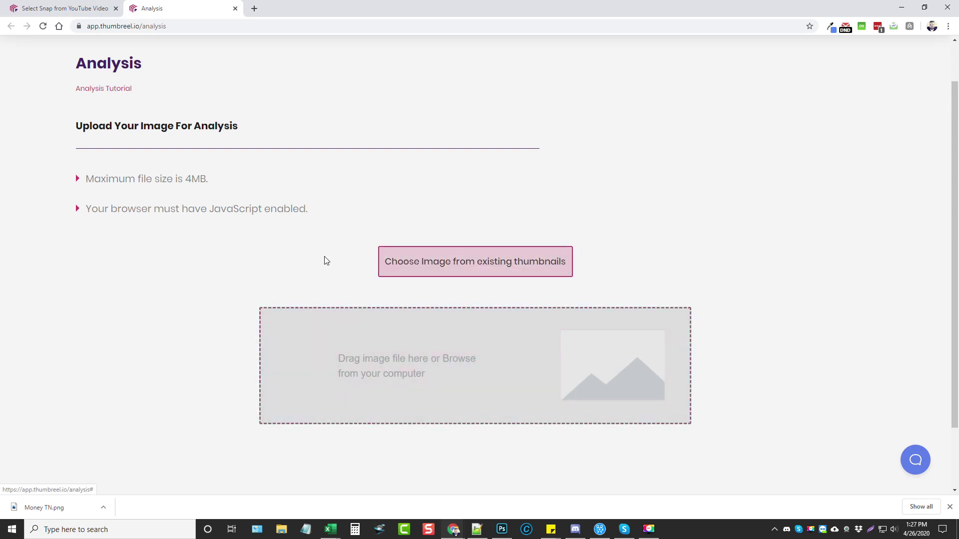
Analyse the existing "10 WAYS TO MAKE MONEY" thumbnail and review its Labels and Safe Search ratings
{"action": "left_click", "coordinate": [459, 265]}
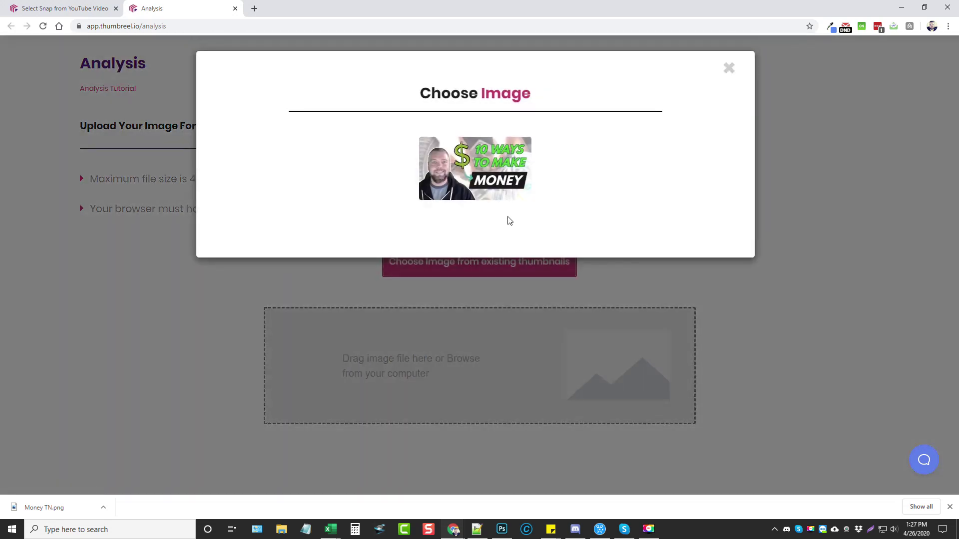
{"action": "left_click", "coordinate": [487, 176]}
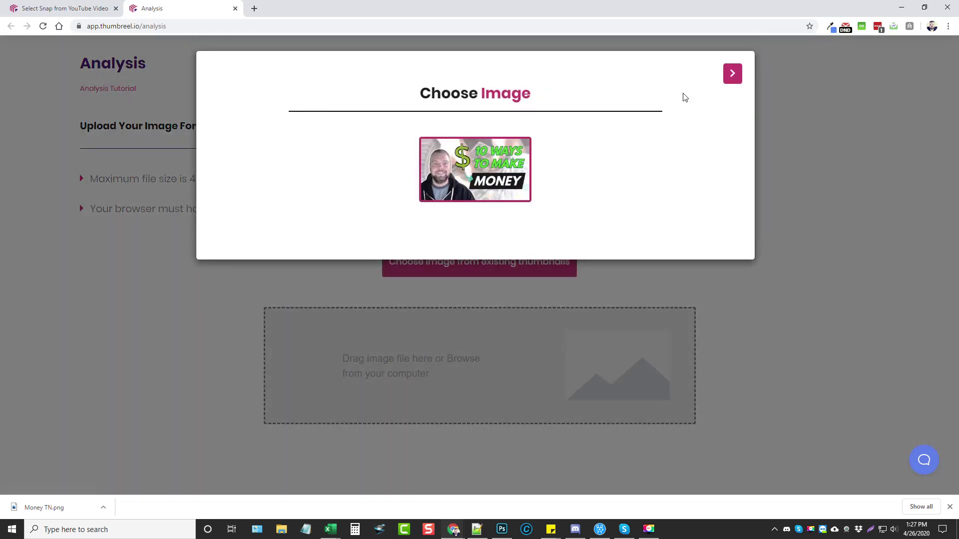
{"action": "left_click", "coordinate": [730, 72]}
{"action": "scroll", "coordinate": [778, 328], "scroll_direction": "down", "scroll_amount": 1}
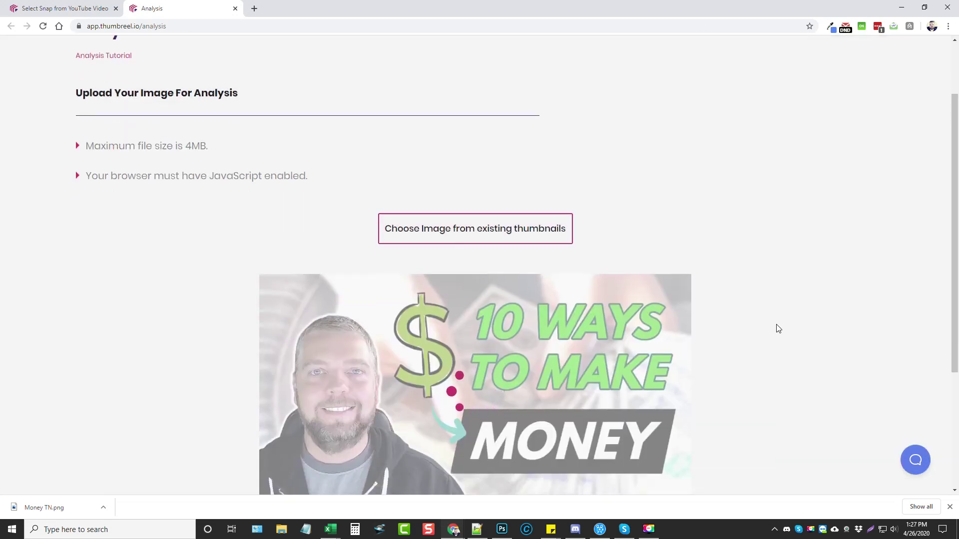
{"action": "scroll", "coordinate": [778, 328], "scroll_direction": "down", "scroll_amount": 3}
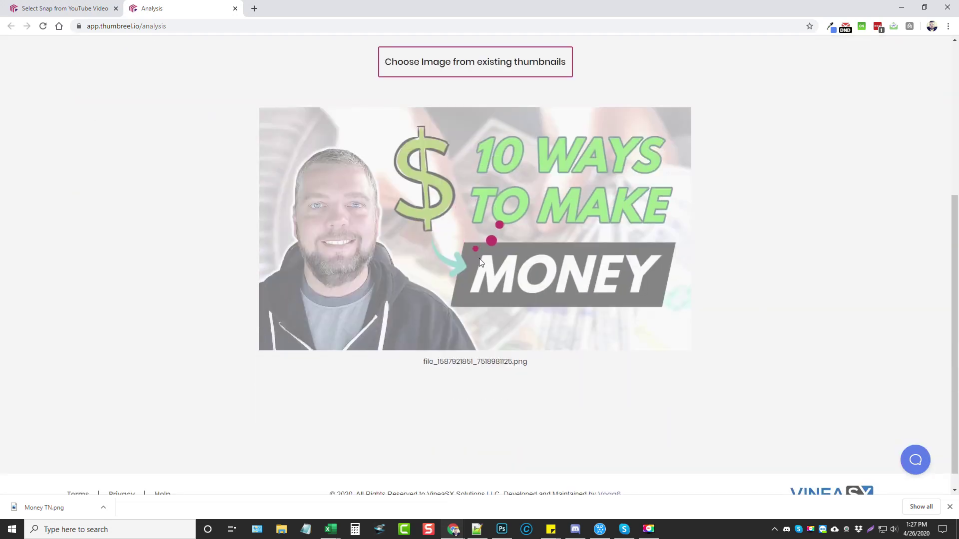
{"action": "scroll", "coordinate": [744, 319], "scroll_direction": "up", "scroll_amount": 1}
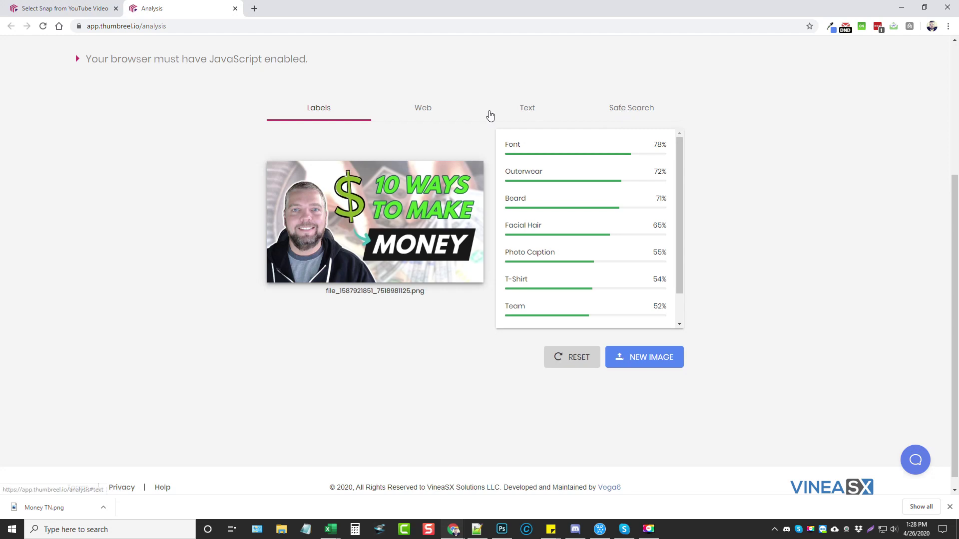
{"action": "left_click", "coordinate": [630, 109]}
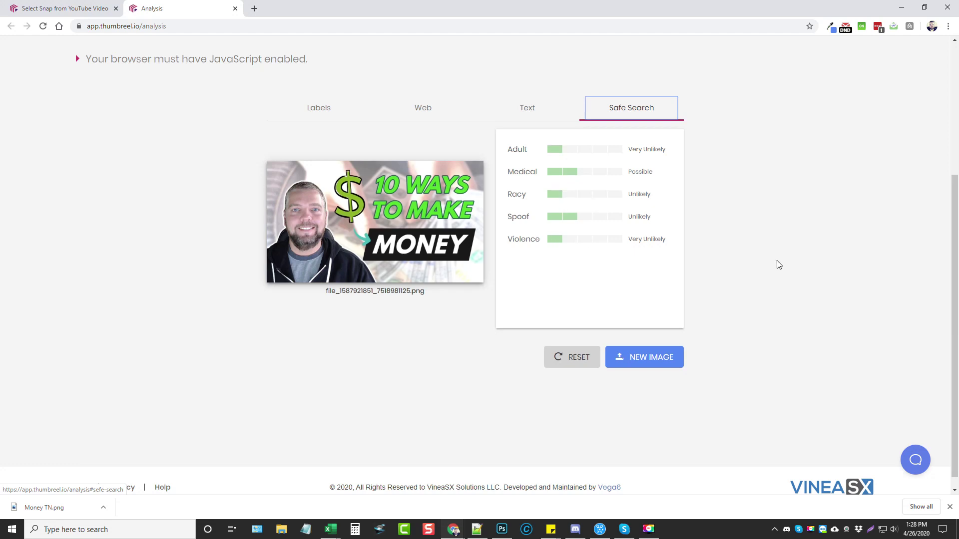
Open Thumb Ranker for the VIDSociety account and inspect the age notice on the Gateway video's thumbnail
{"action": "scroll", "coordinate": [779, 265], "scroll_direction": "up", "scroll_amount": 4}
{"action": "left_click", "coordinate": [531, 66]}
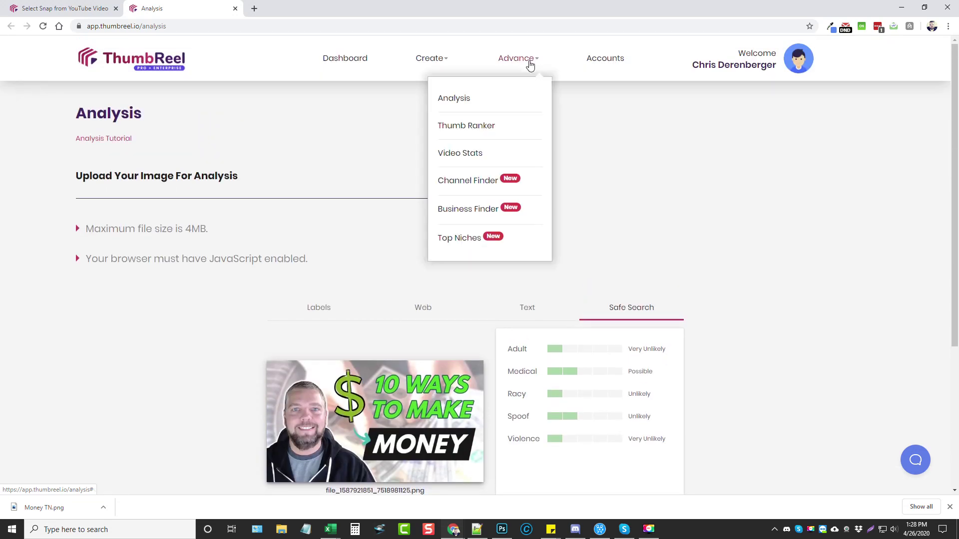
{"action": "left_click", "coordinate": [475, 125]}
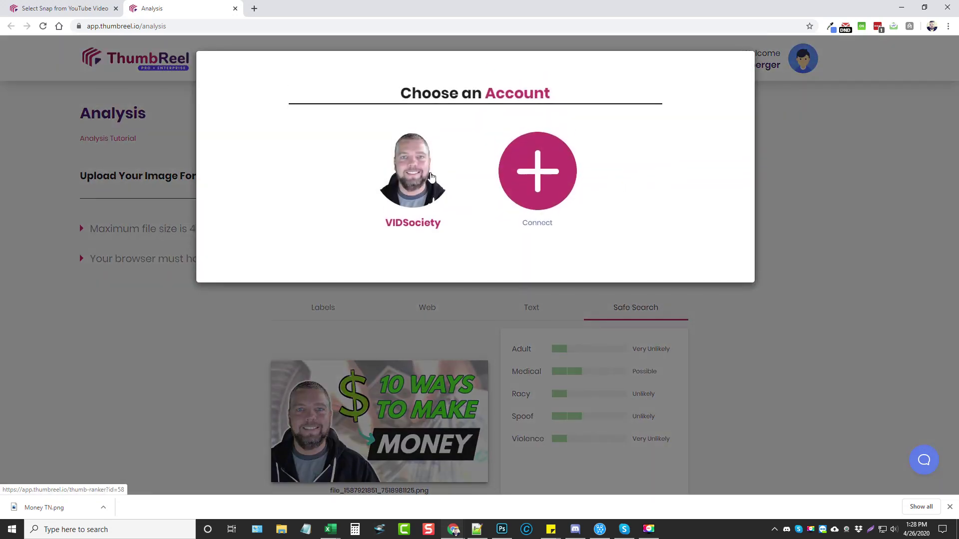
{"action": "left_click", "coordinate": [410, 172]}
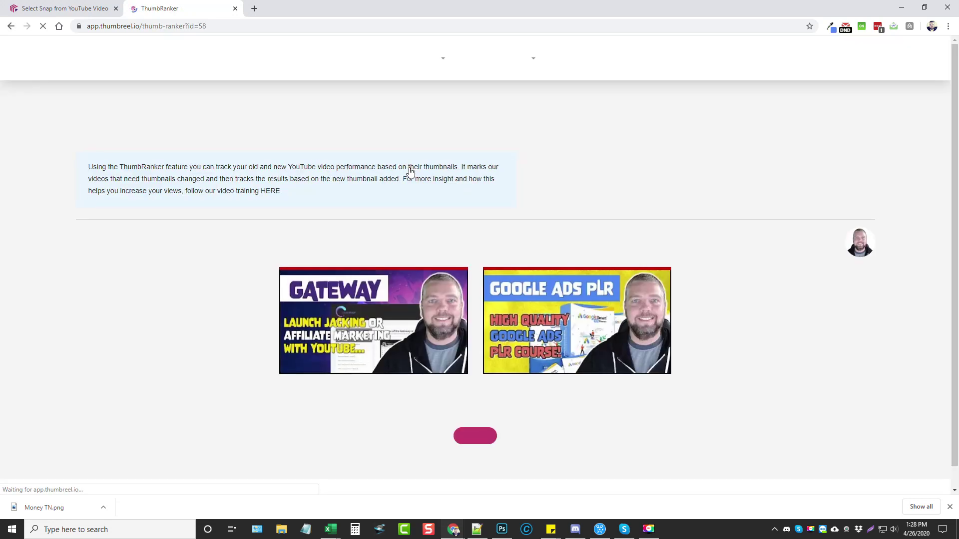
{"action": "mouse_move", "coordinate": [370, 329]}
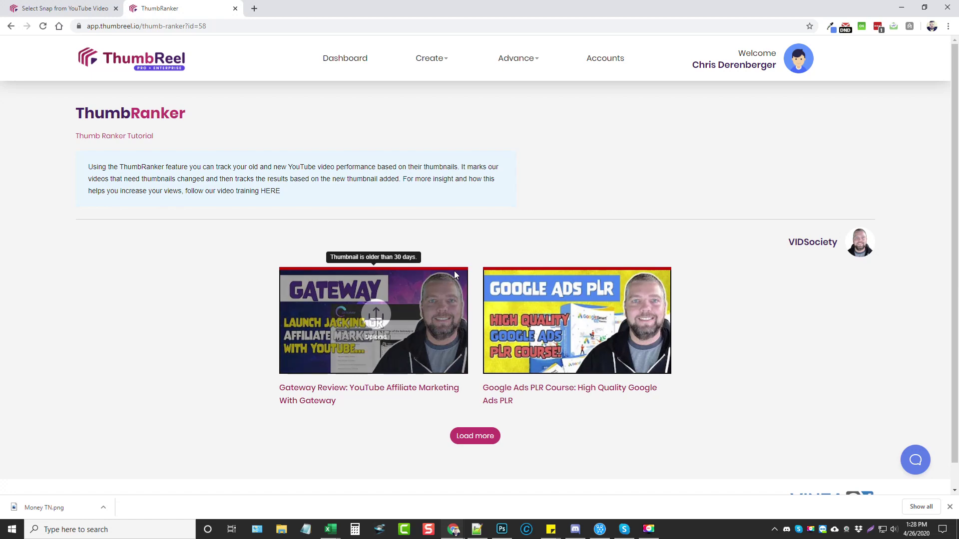
Open the Video Stats for the VIDSociety account
{"action": "left_click", "coordinate": [526, 58]}
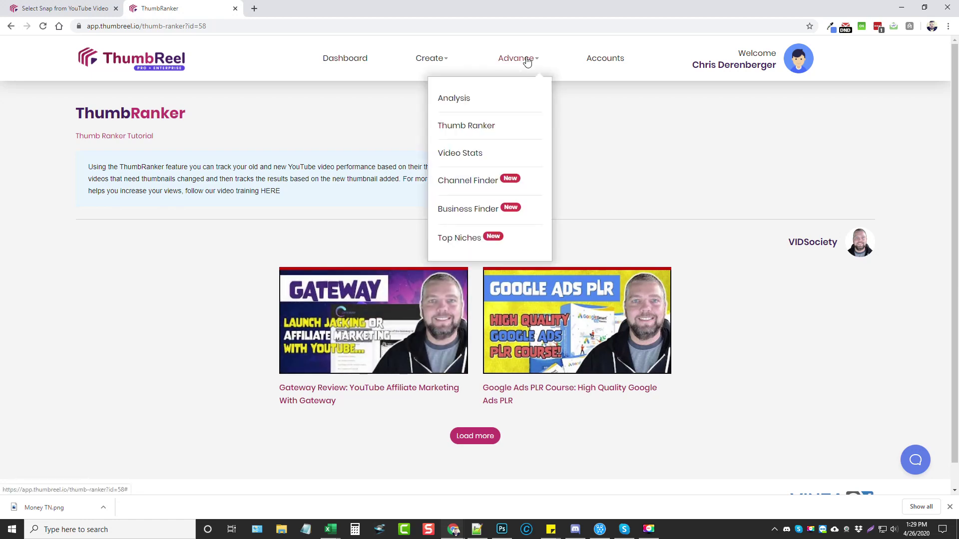
{"action": "left_click", "coordinate": [461, 156]}
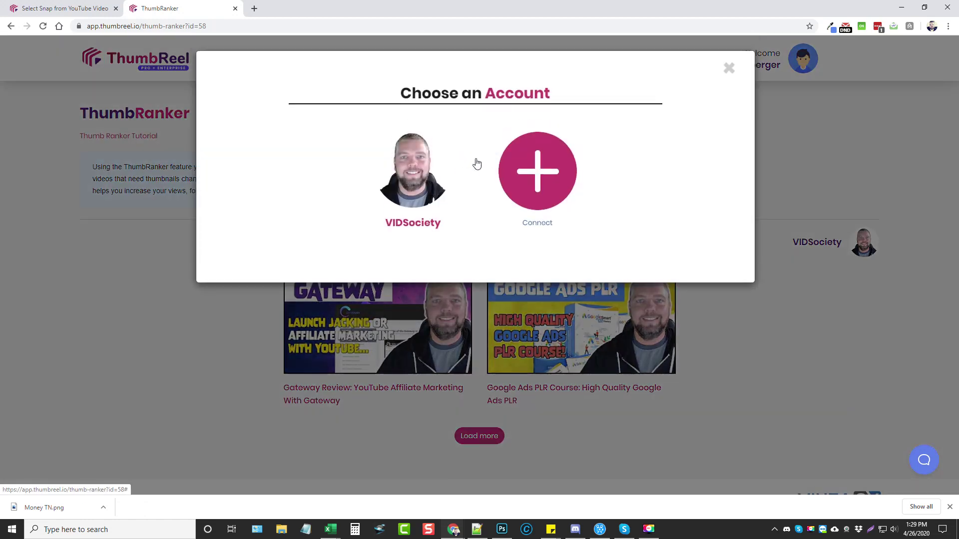
{"action": "left_click", "coordinate": [417, 171]}
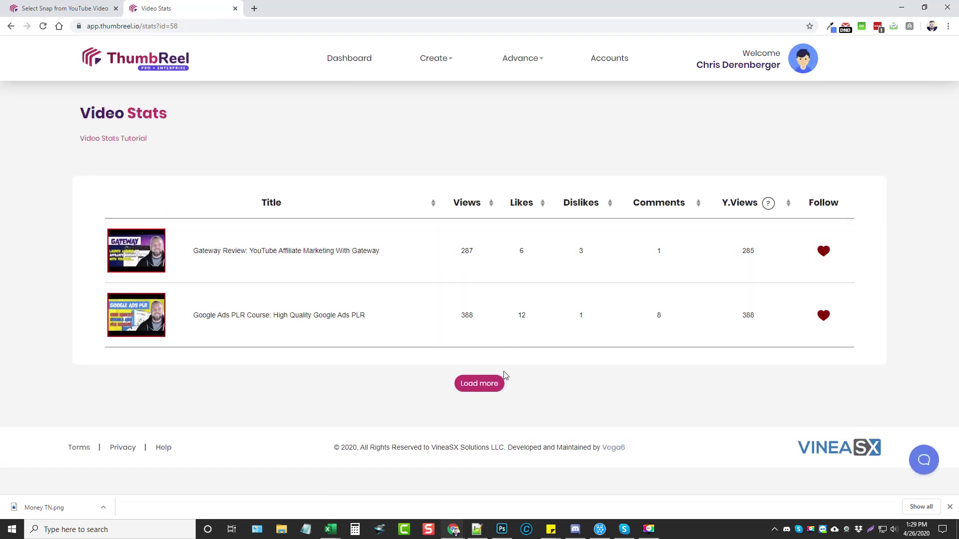
Load more videos into the stats table and review their figures, including the meaning of the Y.Views column
{"action": "left_click", "coordinate": [488, 385]}
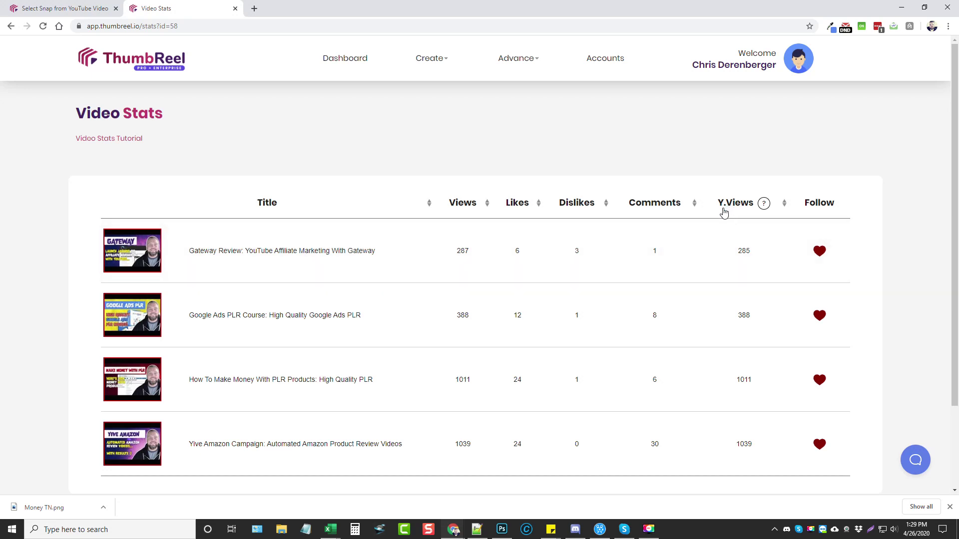
{"action": "mouse_move", "coordinate": [765, 208]}
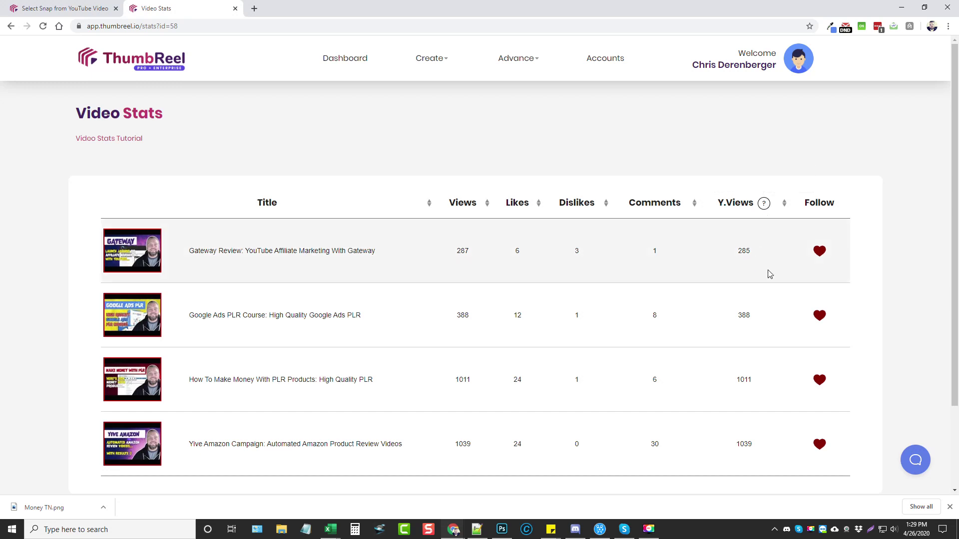
{"action": "scroll", "coordinate": [475, 270], "scroll_direction": "down", "scroll_amount": 2}
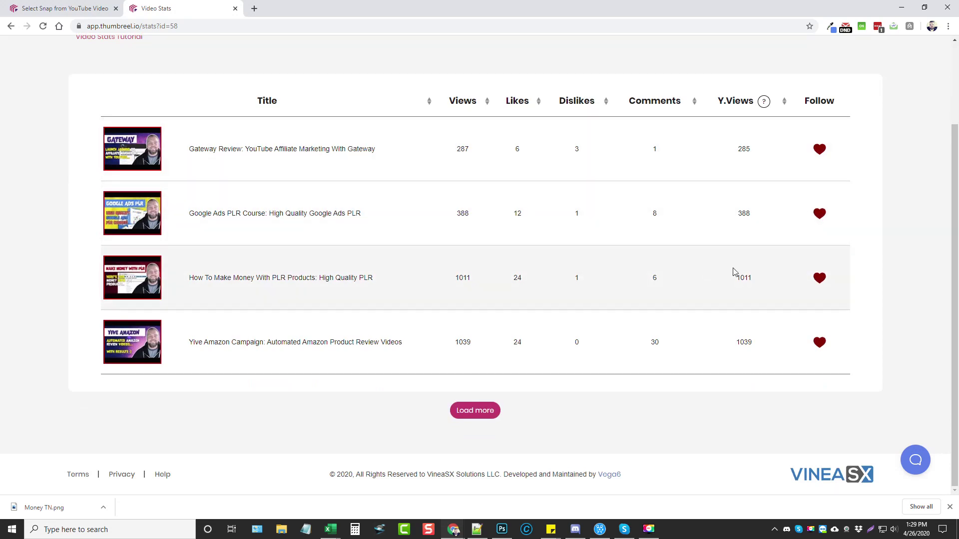
{"action": "scroll", "coordinate": [768, 211], "scroll_direction": "up", "scroll_amount": 1}
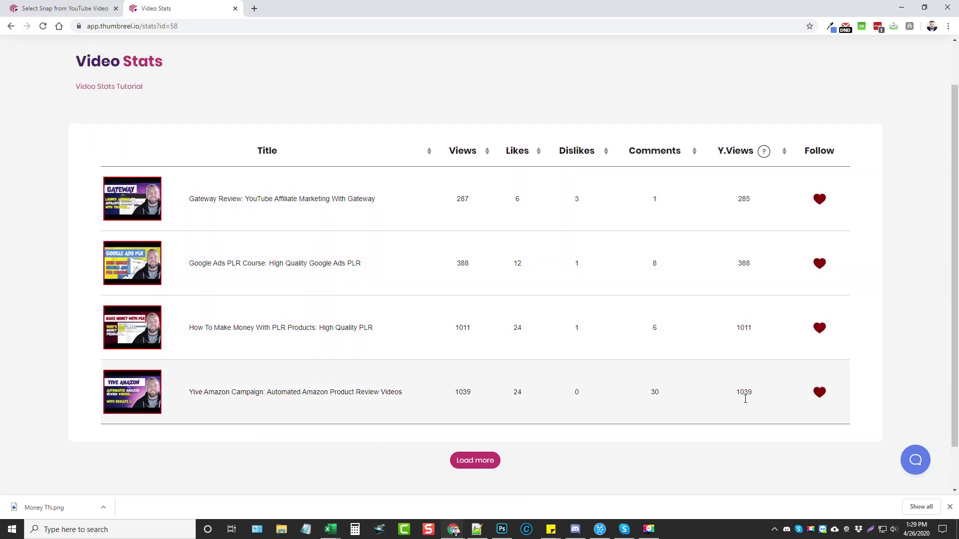
{"action": "scroll", "coordinate": [709, 304], "scroll_direction": "up", "scroll_amount": 1}
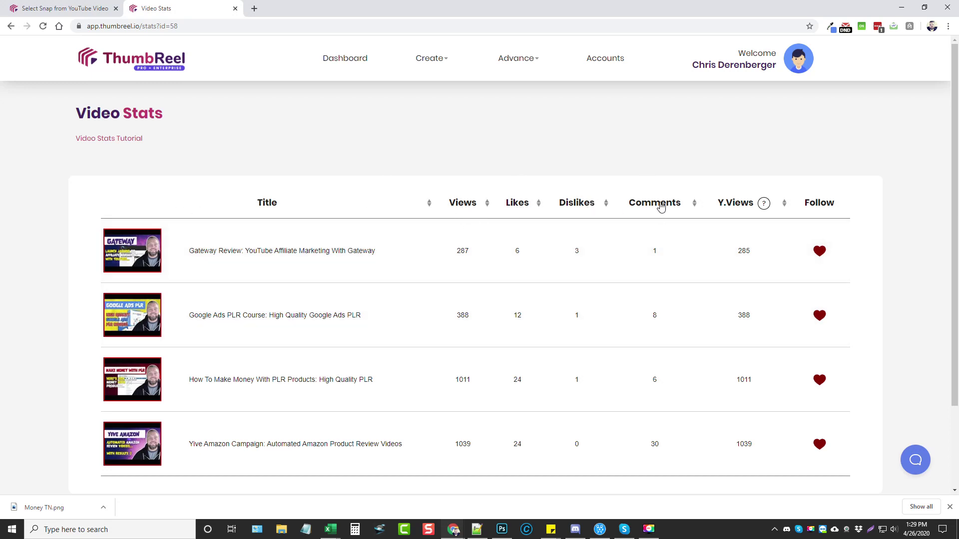
Search Channel Finder for the keyword "travel" and load more channel results
{"action": "left_click", "coordinate": [531, 63]}
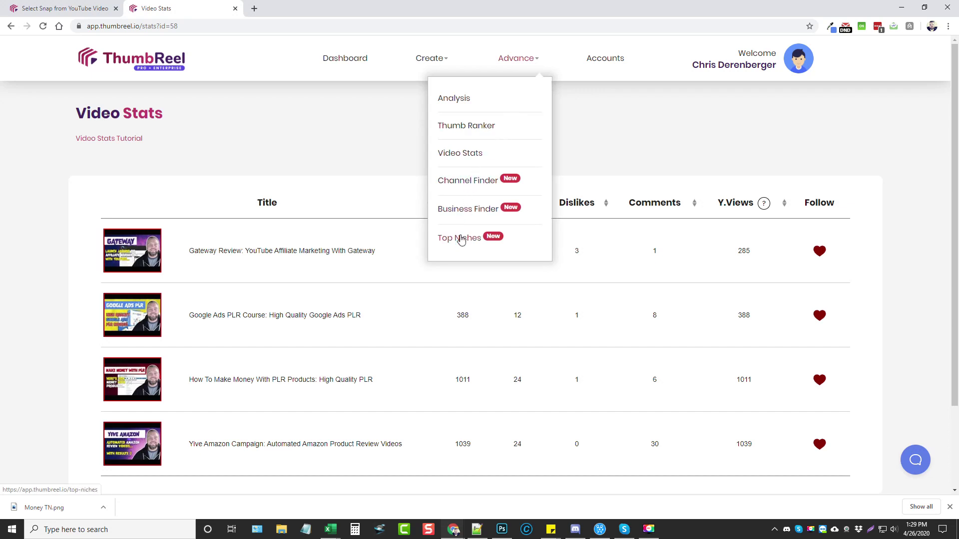
{"action": "left_click", "coordinate": [470, 184]}
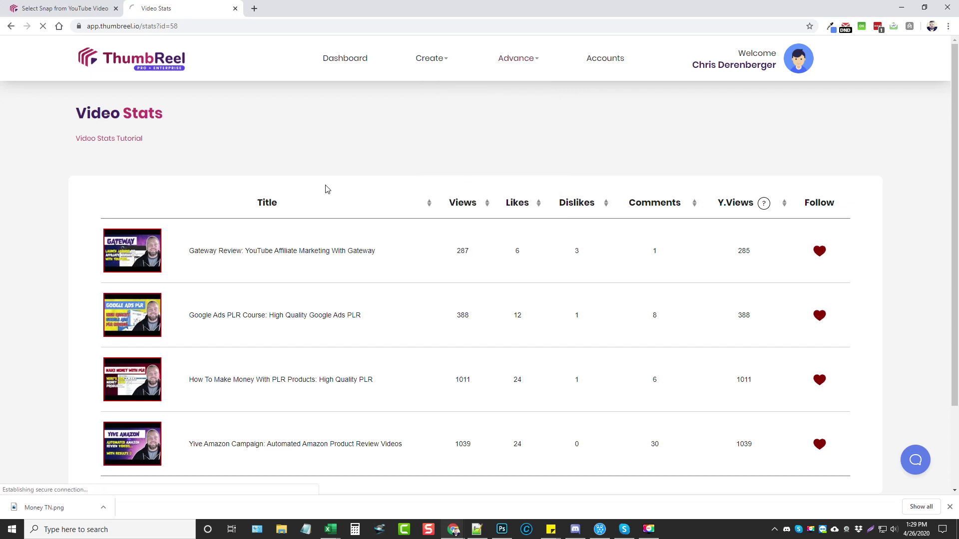
{"action": "left_click", "coordinate": [666, 208]}
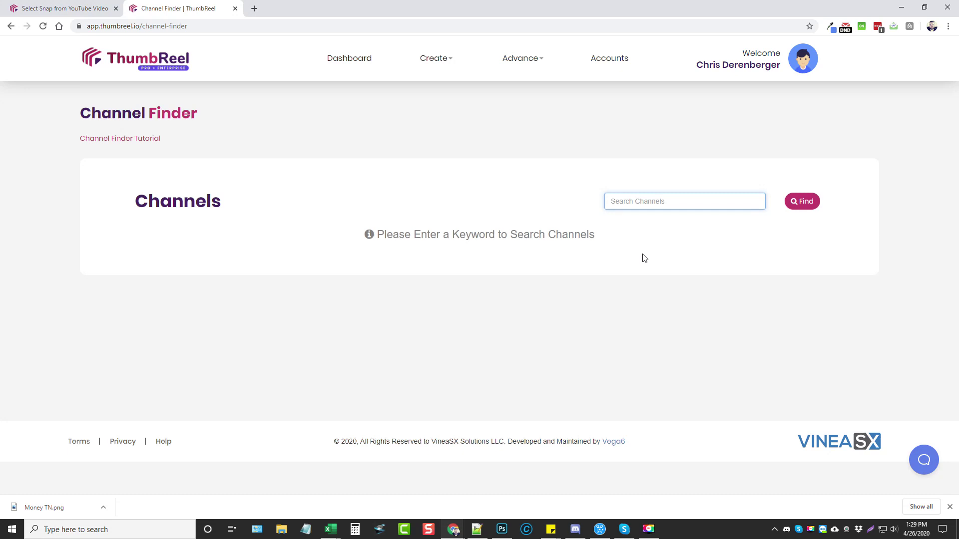
{"action": "type", "text": "tr"}
{"action": "key", "text": "Return"}
{"action": "left_click", "coordinate": [479, 359]}
{"action": "left_click", "coordinate": [475, 436]}
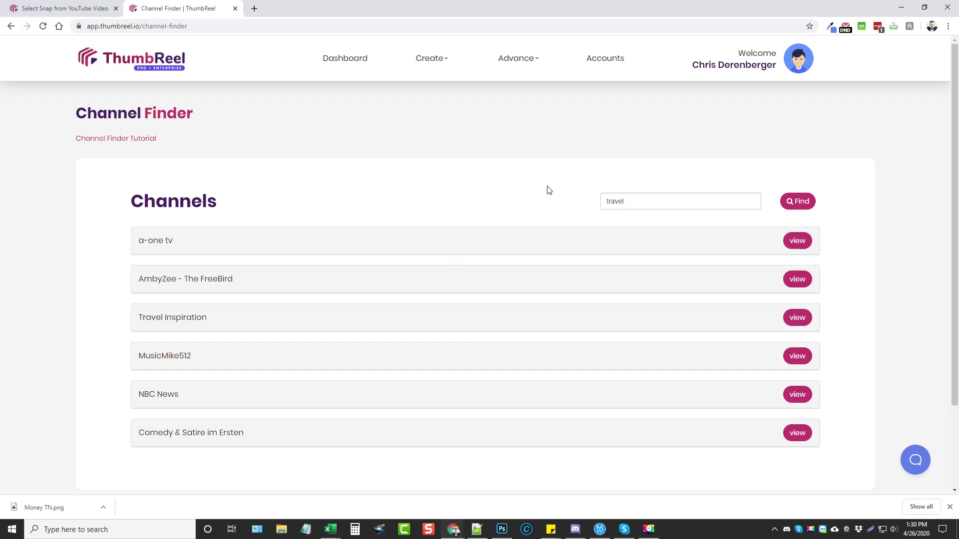
Open Business Finder and set the keyword to "real estate" and the location to Parkersburg, WV, USA
{"action": "left_click", "coordinate": [529, 61]}
{"action": "left_click", "coordinate": [478, 211]}
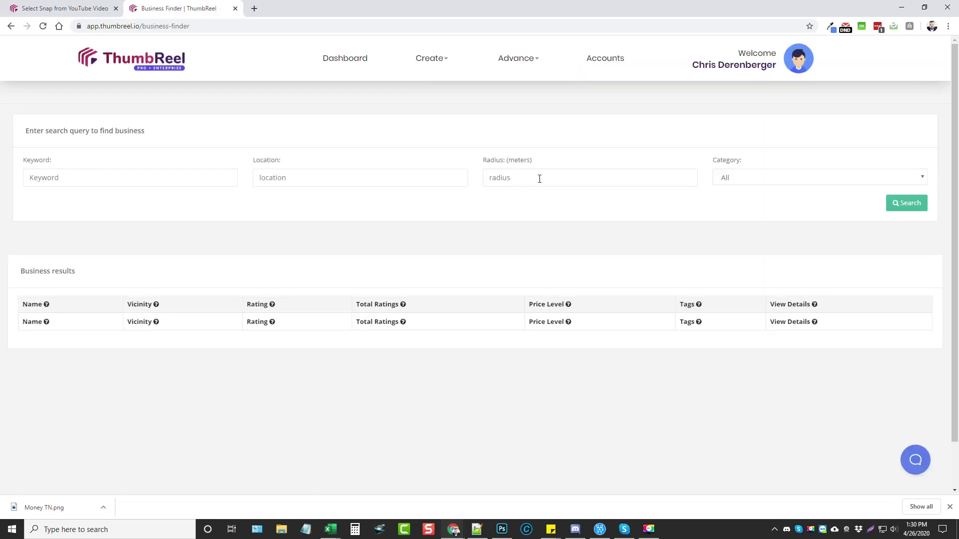
{"action": "left_click", "coordinate": [186, 177]}
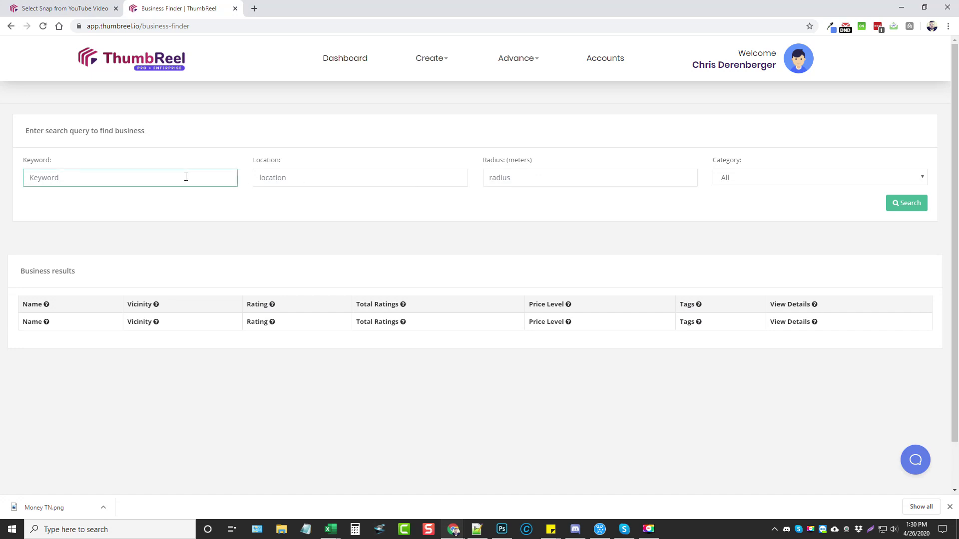
{"action": "type", "text": "re"}
{"action": "type", "text": "parker"}
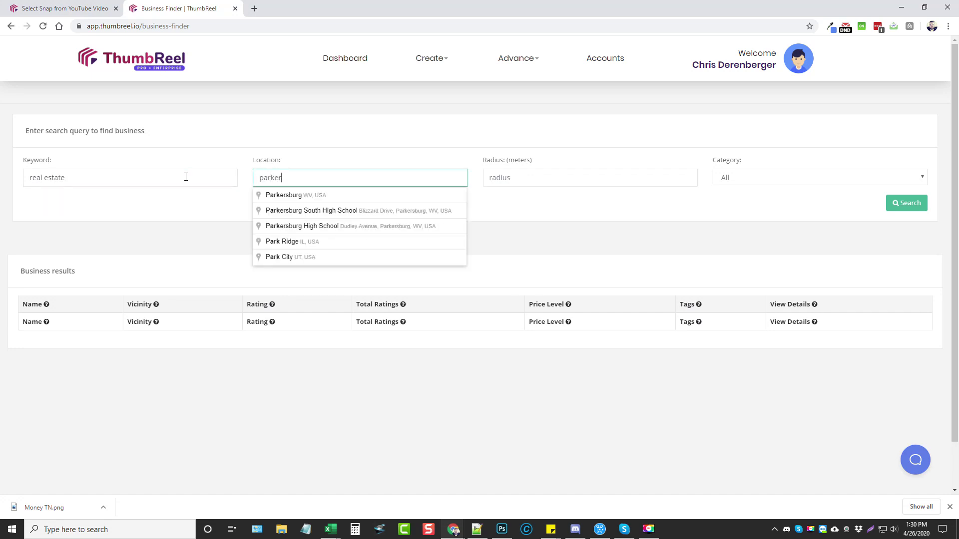
{"action": "left_click", "coordinate": [299, 195]}
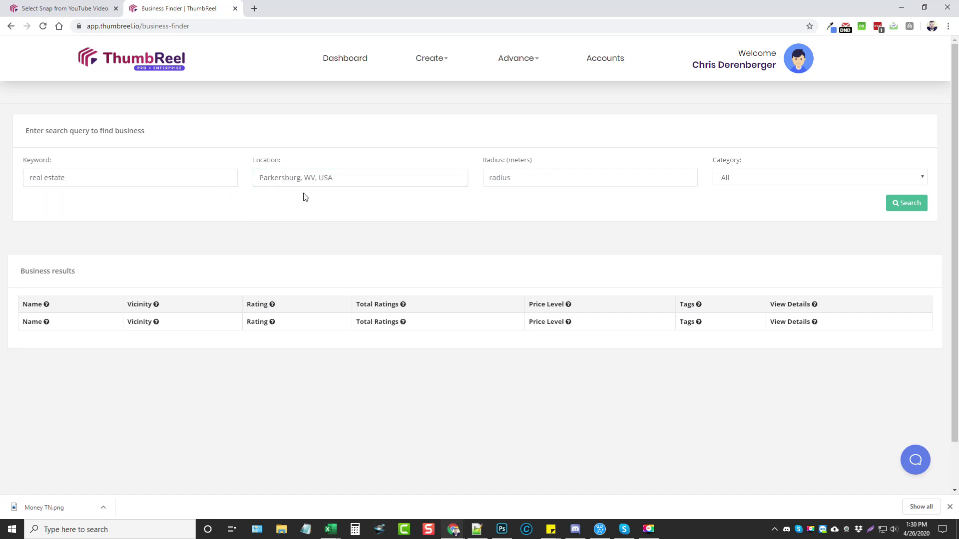
Search for businesses within a radius of 30000 meters in the category All, and look through the results list
{"action": "left_click", "coordinate": [549, 183]}
{"action": "type", "text": "30000"}
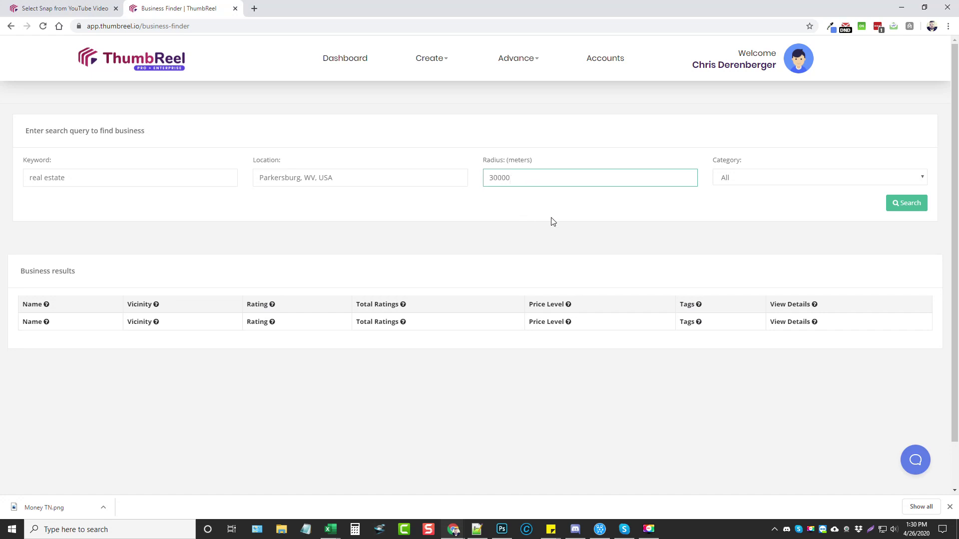
{"action": "left_click", "coordinate": [552, 222]}
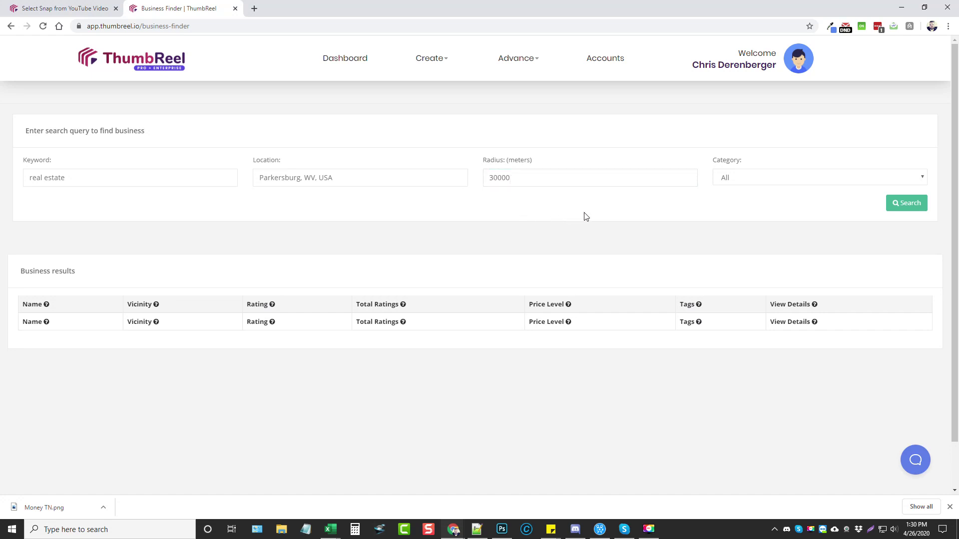
{"action": "left_click", "coordinate": [753, 181]}
{"action": "left_click", "coordinate": [750, 187]}
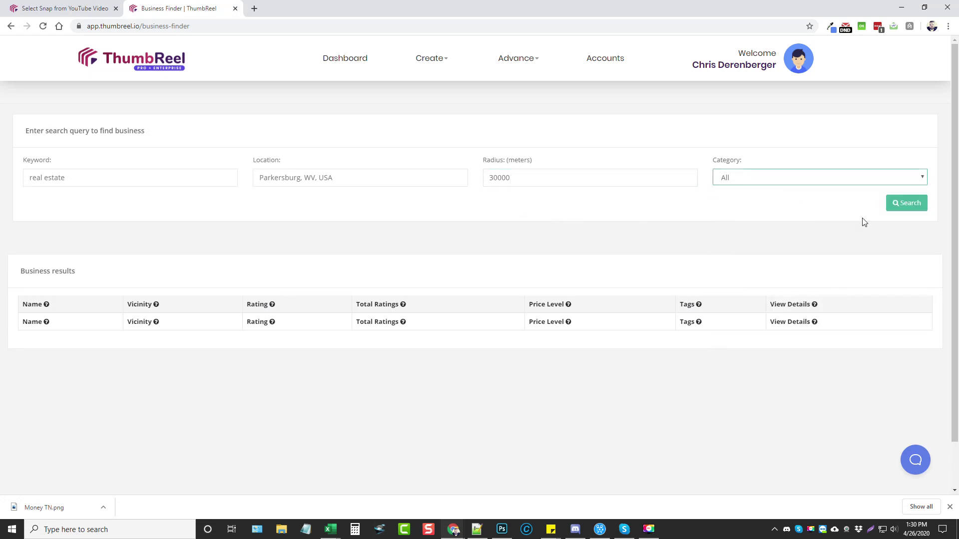
{"action": "left_click", "coordinate": [907, 205]}
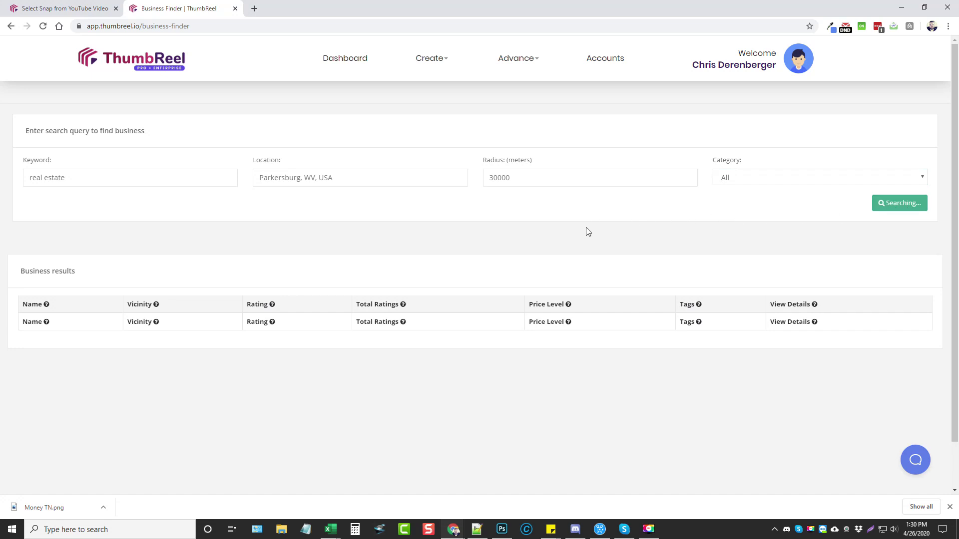
{"action": "scroll", "coordinate": [460, 276], "scroll_direction": "down", "scroll_amount": 1}
{"action": "scroll", "coordinate": [460, 276], "scroll_direction": "down", "scroll_amount": 2}
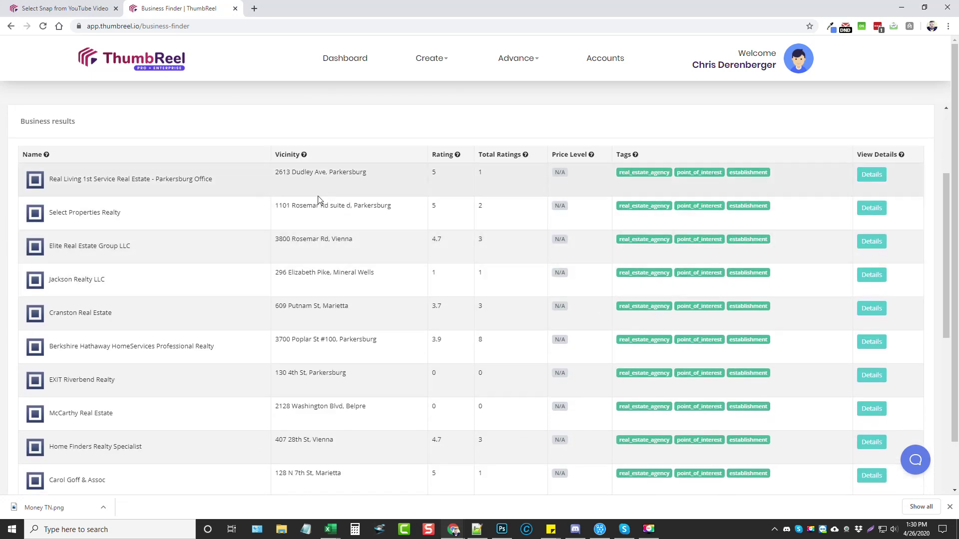
{"action": "scroll", "coordinate": [161, 266], "scroll_direction": "down", "scroll_amount": 7}
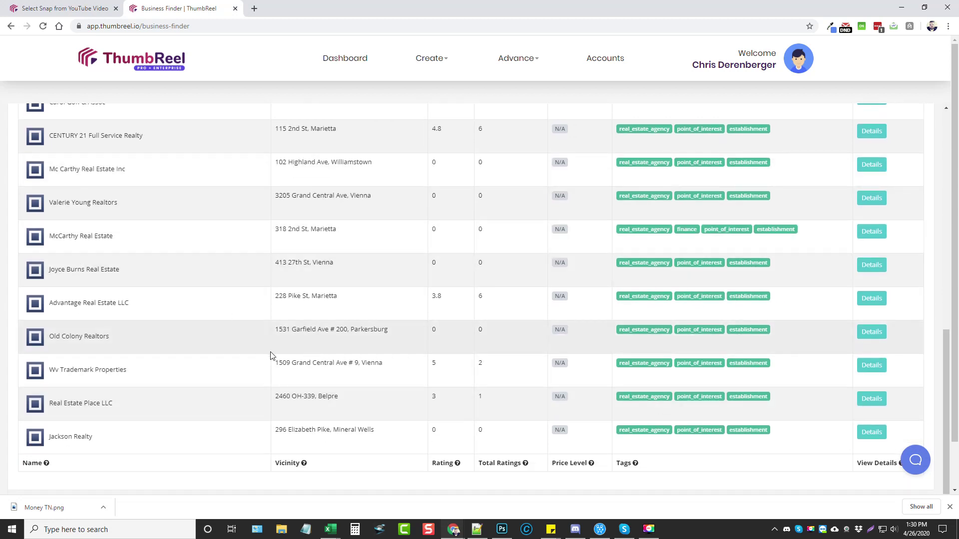
View the full details of Real Living 1st Service Real Estate - Parkersburg Office, including its contact data, map and review, and close them
{"action": "scroll", "coordinate": [280, 355], "scroll_direction": "up", "scroll_amount": 6}
{"action": "scroll", "coordinate": [298, 348], "scroll_direction": "up", "scroll_amount": 3}
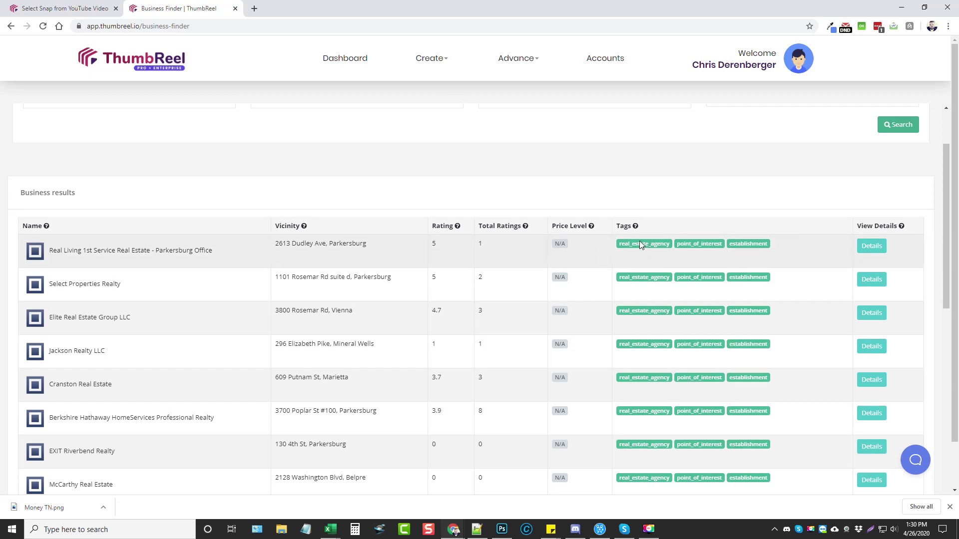
{"action": "left_click", "coordinate": [871, 247]}
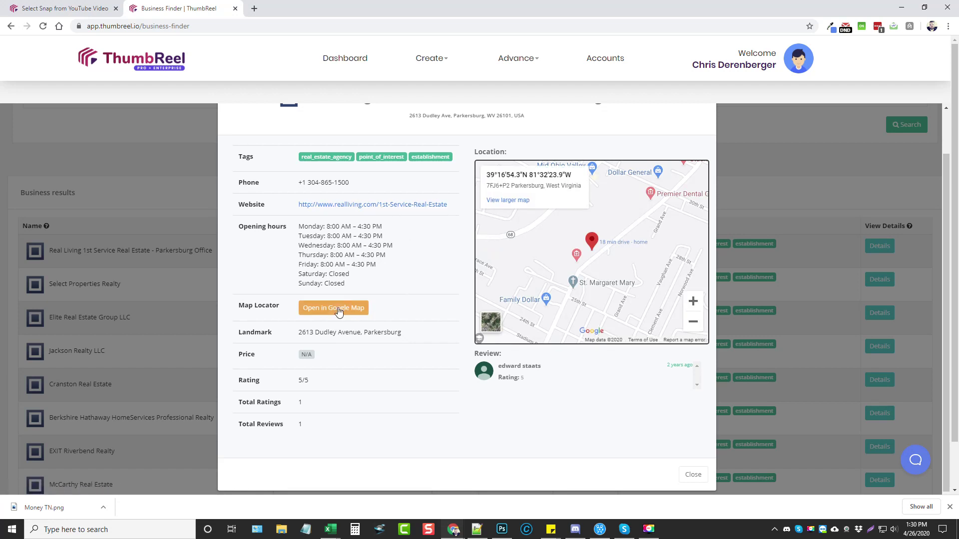
{"action": "scroll", "coordinate": [637, 250], "scroll_direction": "up", "scroll_amount": 1}
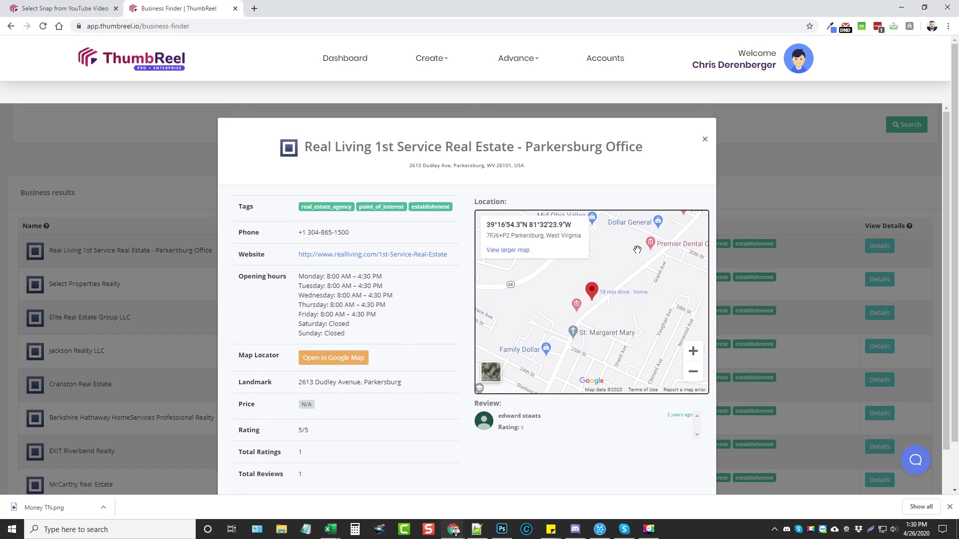
{"action": "left_click", "coordinate": [705, 140]}
{"action": "scroll", "coordinate": [445, 210], "scroll_direction": "up", "scroll_amount": 2}
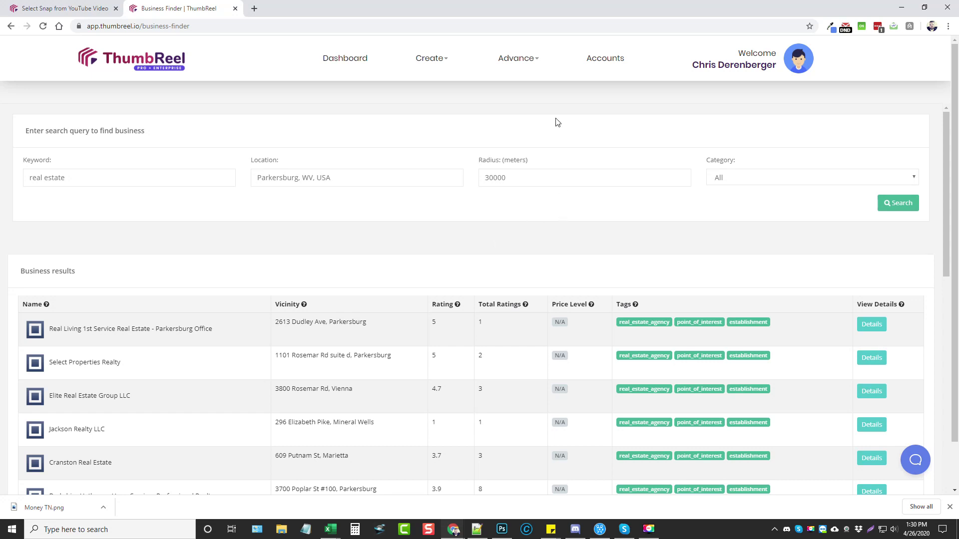
Open Top Niches and read the introduction and the example YouTube channels for Disposable gloves
{"action": "left_click", "coordinate": [520, 60]}
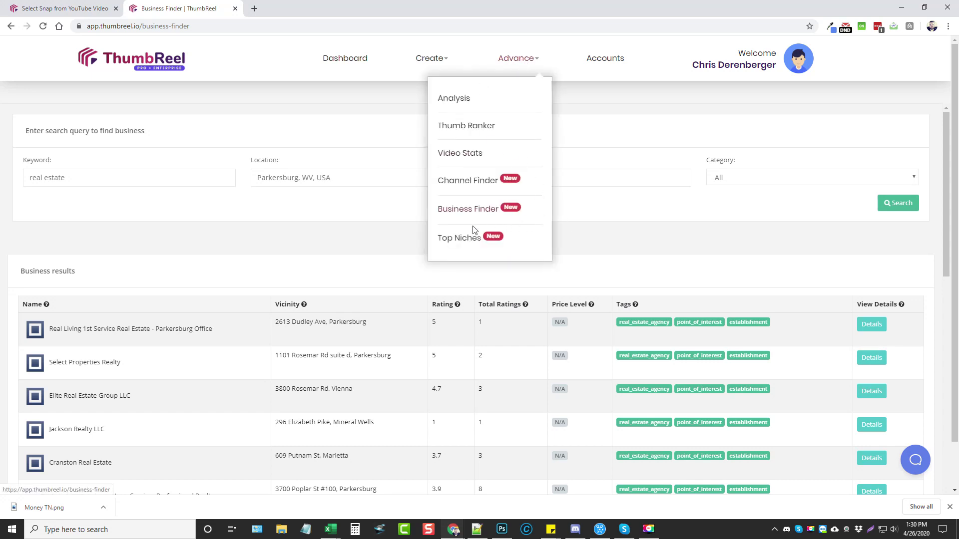
{"action": "left_click", "coordinate": [462, 240]}
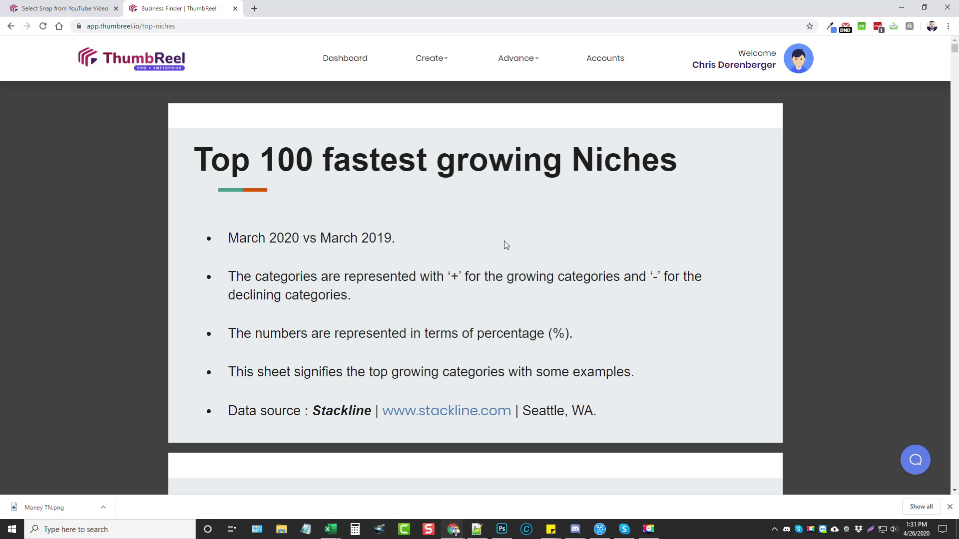
{"action": "scroll", "coordinate": [410, 200], "scroll_direction": "down", "scroll_amount": 1}
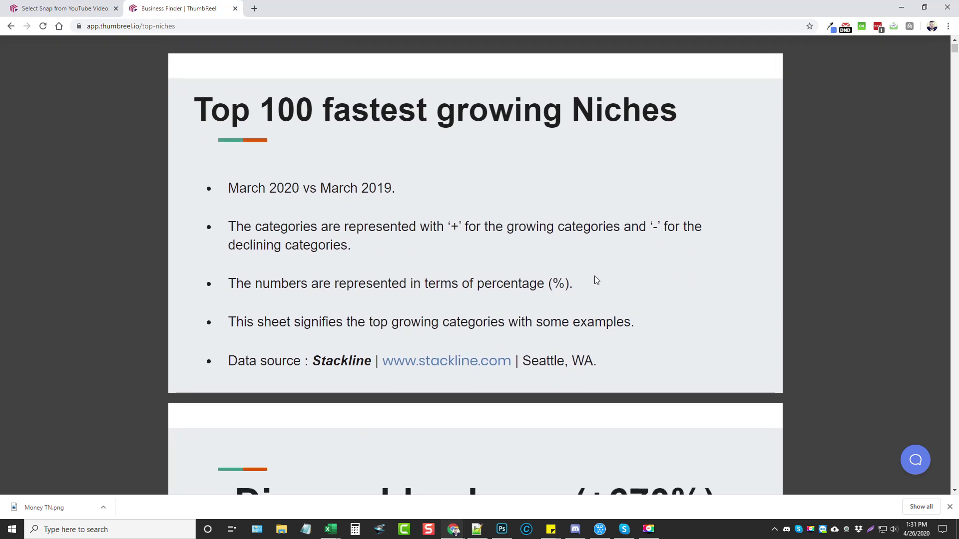
{"action": "scroll", "coordinate": [493, 298], "scroll_direction": "down", "scroll_amount": 4}
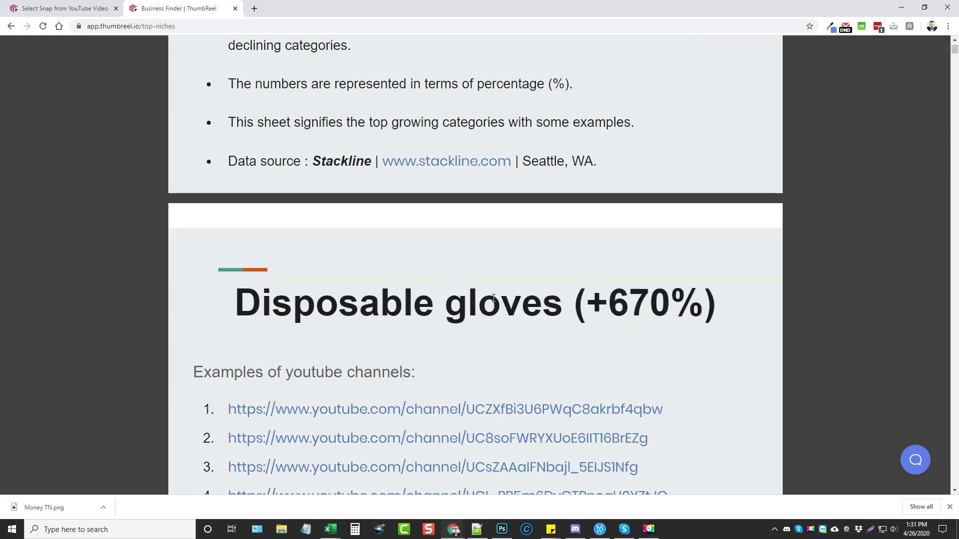
{"action": "left_click_drag", "start_coordinate": [236, 301], "coordinate": [565, 306]}
{"action": "scroll", "coordinate": [363, 309], "scroll_direction": "down", "scroll_amount": 9}
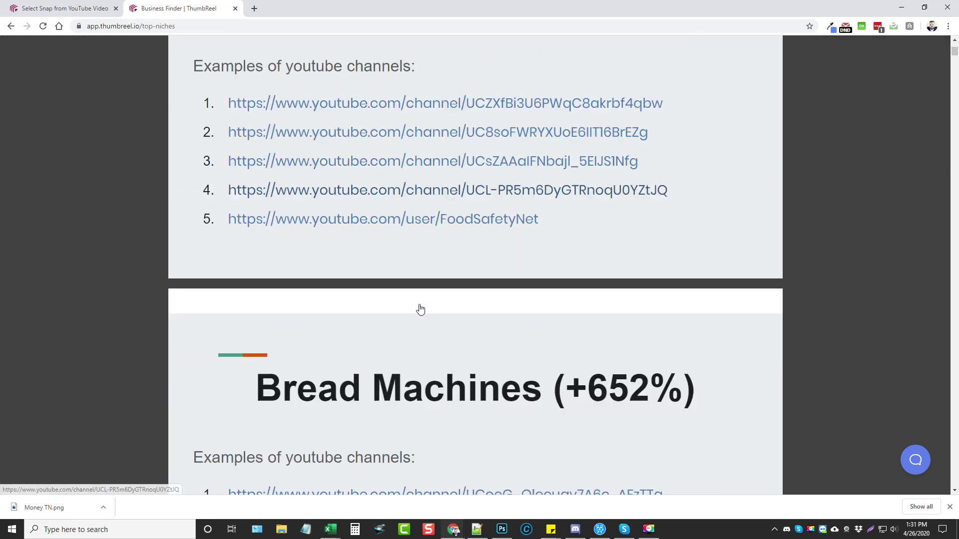
Look through the niche slides from Bread Machines to Packaged foods, highlighting the Dried Grains and Rice heading
{"action": "scroll", "coordinate": [566, 275], "scroll_direction": "down", "scroll_amount": 7}
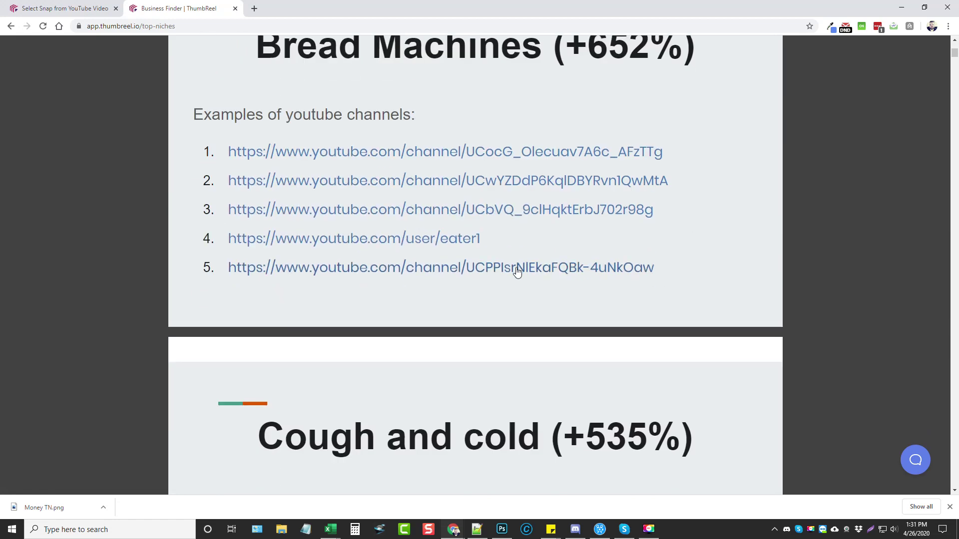
{"action": "scroll", "coordinate": [520, 285], "scroll_direction": "down", "scroll_amount": 15}
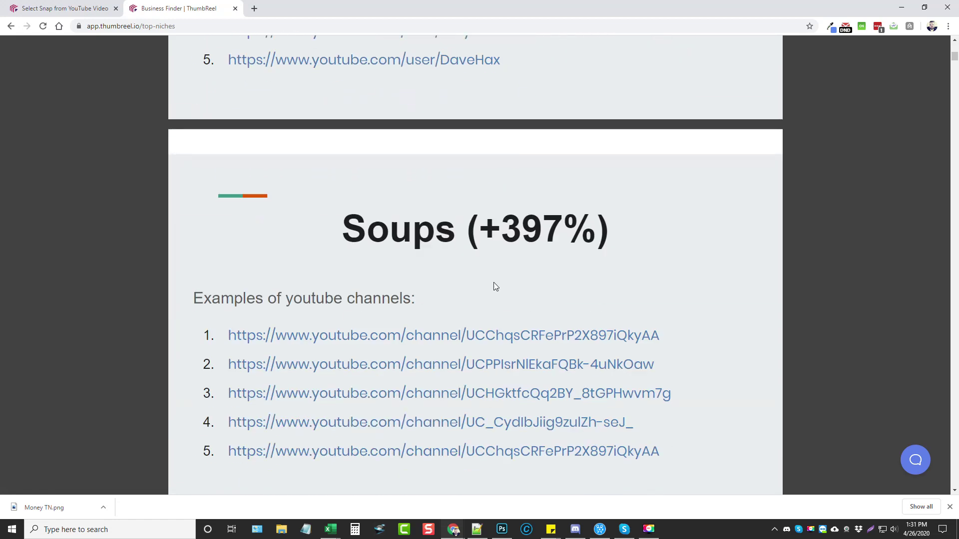
{"action": "scroll", "coordinate": [499, 268], "scroll_direction": "down", "scroll_amount": 3}
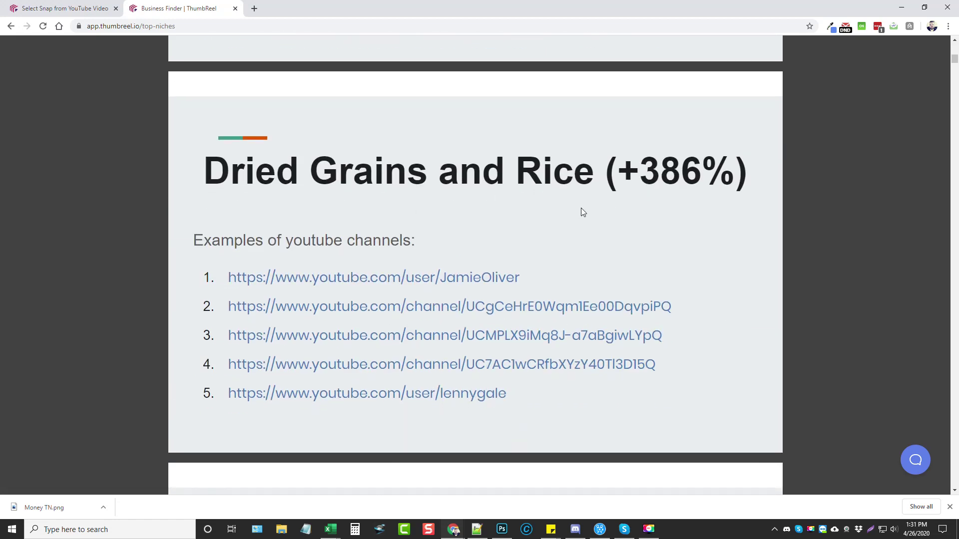
{"action": "left_click_drag", "start_coordinate": [220, 172], "coordinate": [588, 178]}
{"action": "left_click", "coordinate": [457, 177]}
{"action": "scroll", "coordinate": [287, 187], "scroll_direction": "down", "scroll_amount": 7}
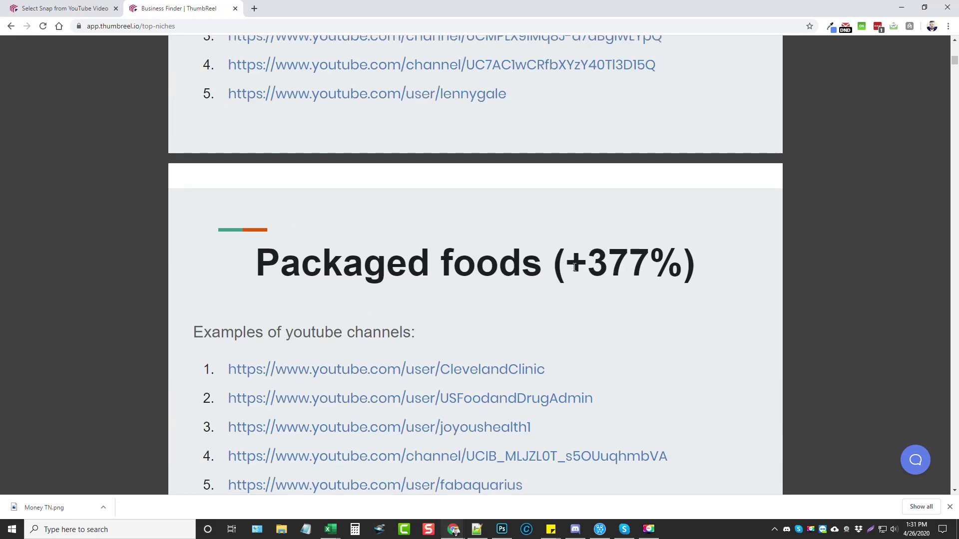
Browse the further niches such as Weight training and Paper Towels, and return to the start of the Top 100 list
{"action": "scroll", "coordinate": [562, 266], "scroll_direction": "down", "scroll_amount": 20}
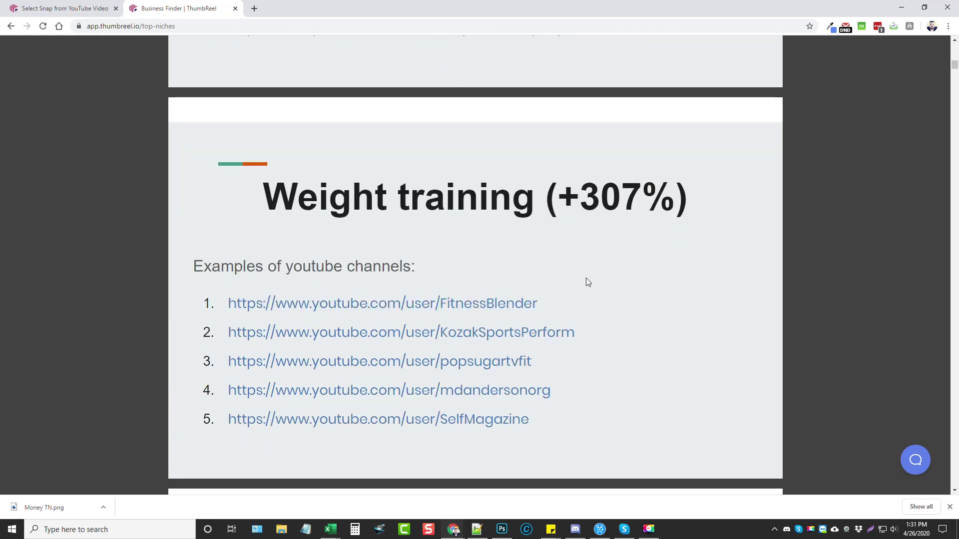
{"action": "scroll", "coordinate": [587, 275], "scroll_direction": "down", "scroll_amount": 7}
{"action": "scroll", "coordinate": [563, 292], "scroll_direction": "down", "scroll_amount": 7}
{"action": "scroll", "coordinate": [554, 294], "scroll_direction": "down", "scroll_amount": 7}
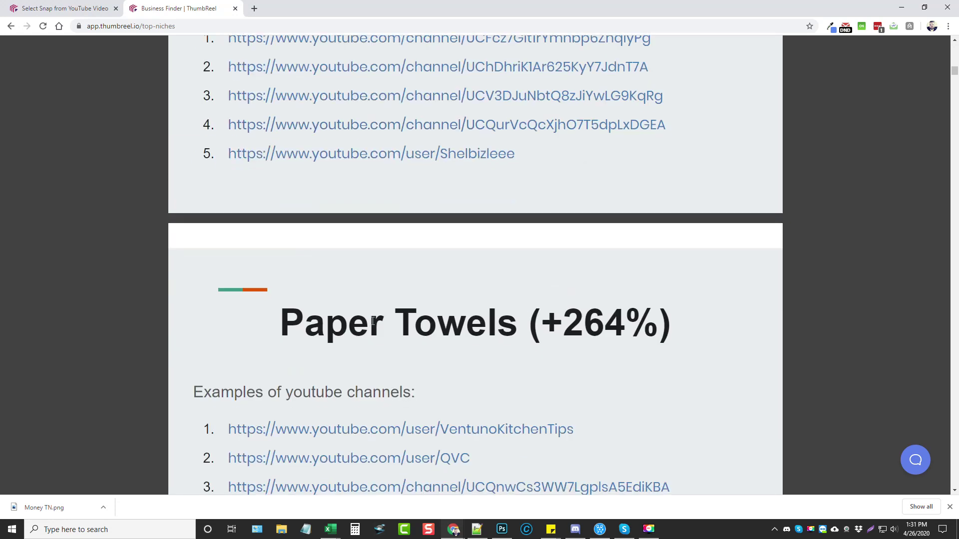
{"action": "left_click_drag", "start_coordinate": [280, 322], "coordinate": [499, 321]}
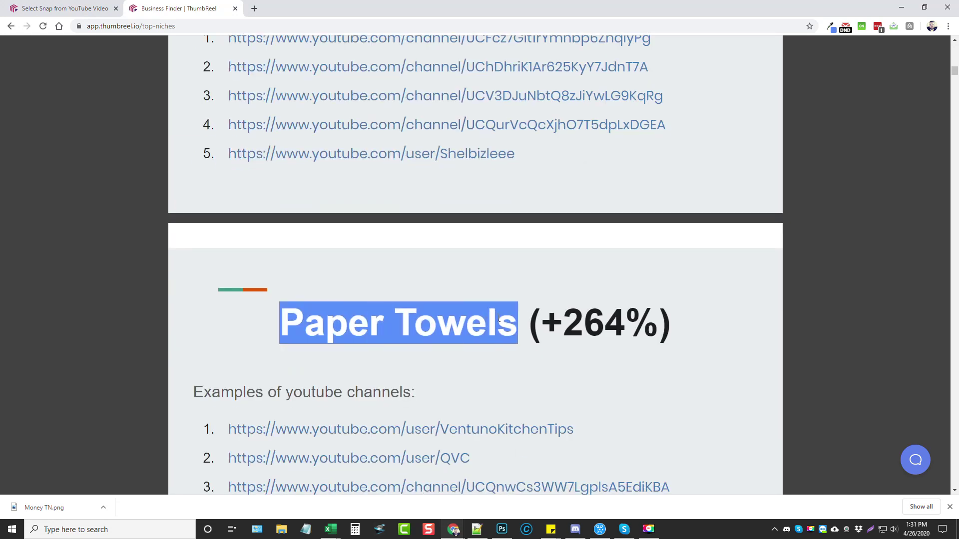
{"action": "scroll", "coordinate": [597, 261], "scroll_direction": "down", "scroll_amount": 10}
{"action": "scroll", "coordinate": [714, 277], "scroll_direction": "up", "scroll_amount": 12}
{"action": "scroll", "coordinate": [709, 275], "scroll_direction": "down", "scroll_amount": 20}
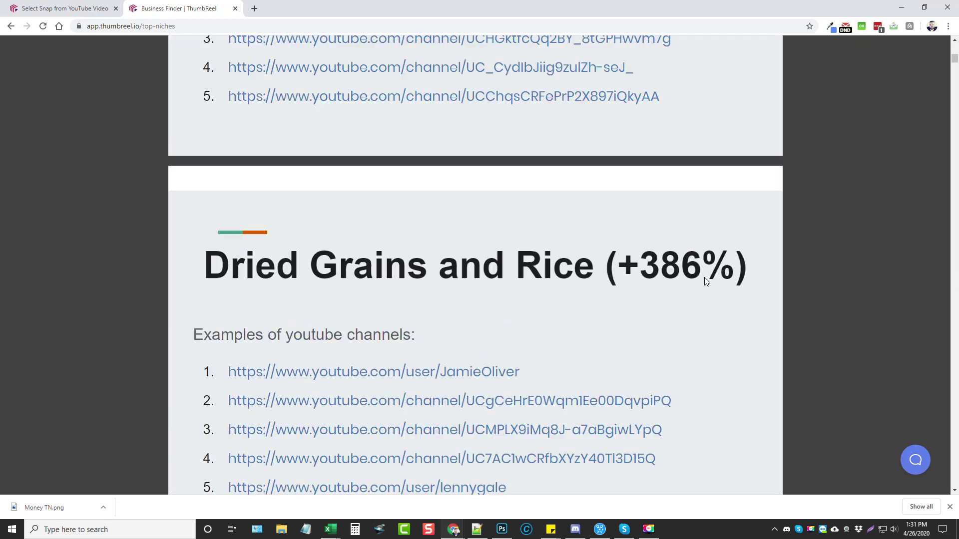
{"action": "scroll", "coordinate": [702, 284], "scroll_direction": "up", "scroll_amount": 20}
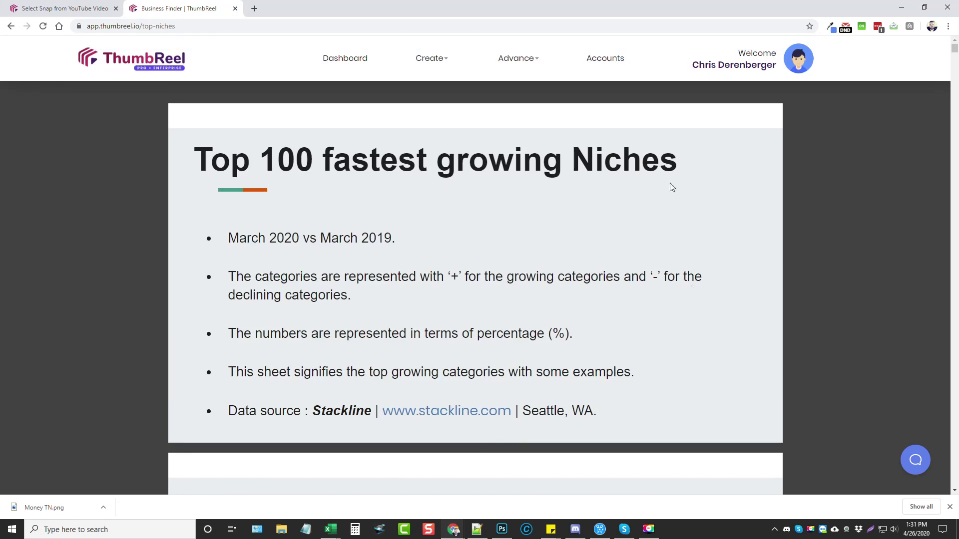
Open the Dashboard and review the Your Thumbnails list with the actions available for the Money thumbnail
{"action": "left_click", "coordinate": [355, 66]}
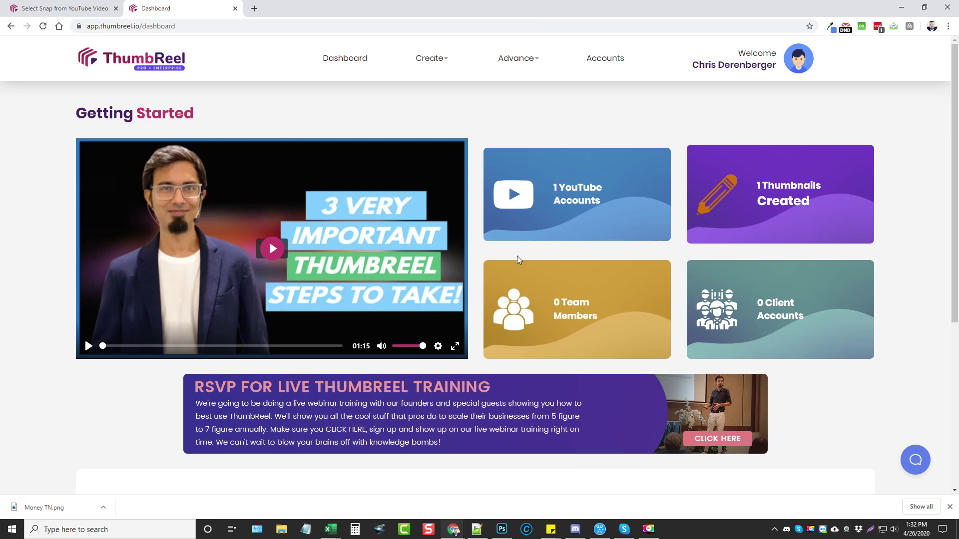
{"action": "scroll", "coordinate": [680, 260], "scroll_direction": "down", "scroll_amount": 5}
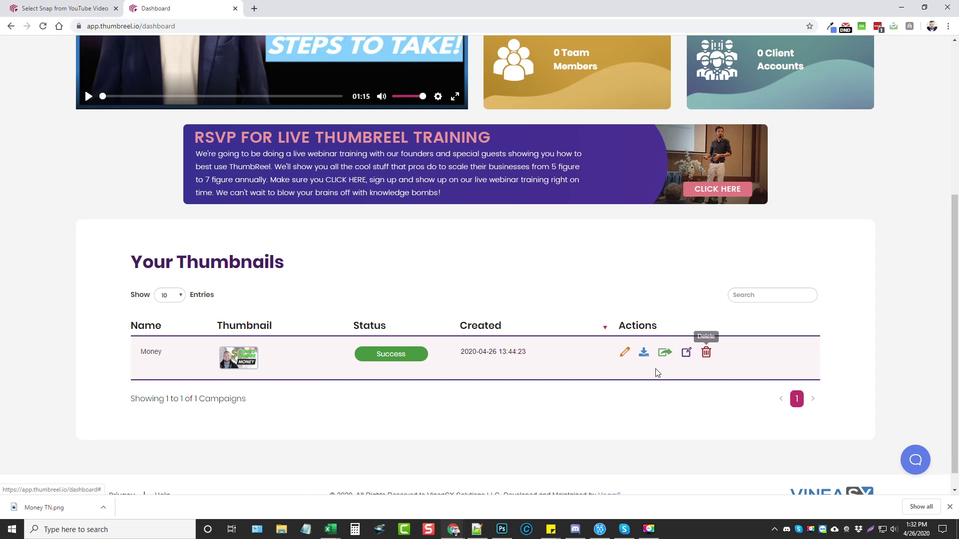
{"action": "scroll", "coordinate": [644, 372], "scroll_direction": "up", "scroll_amount": 5}
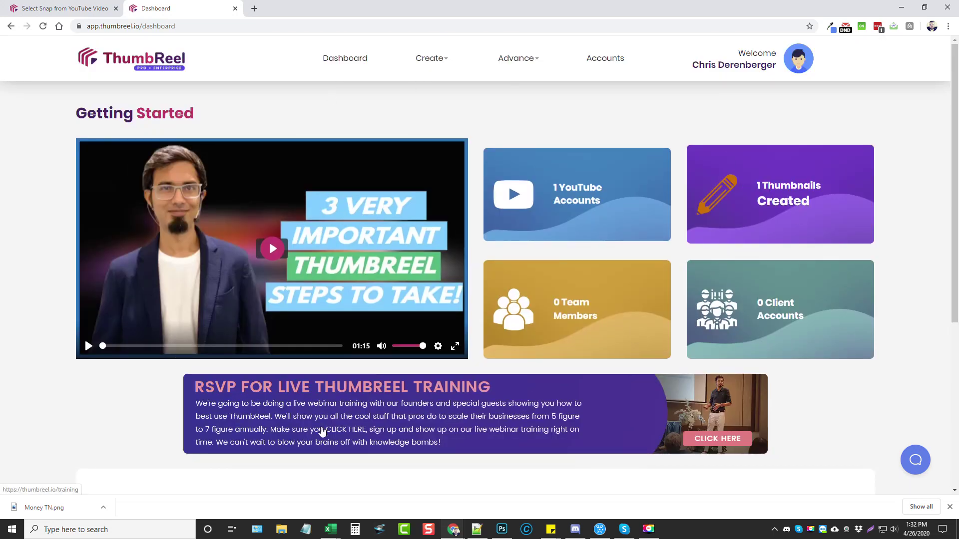